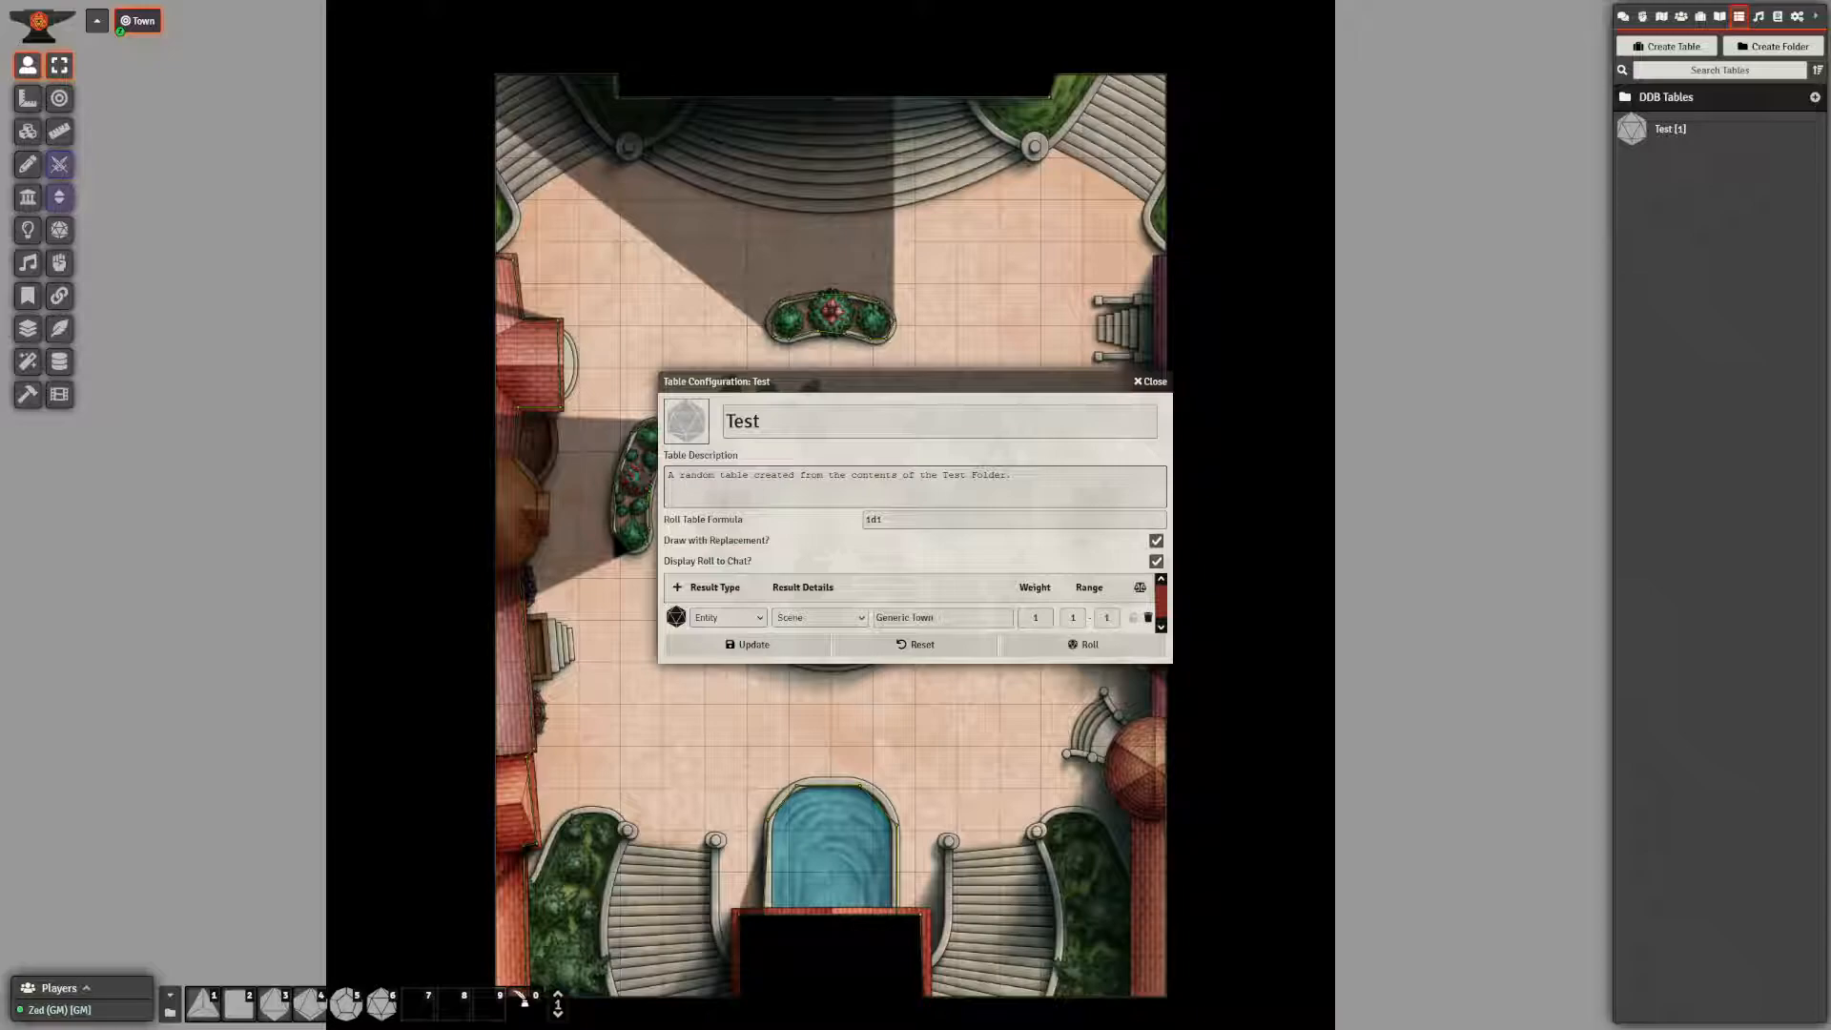
- Review the type, details, weight and range fields of the Test table's Generic Town result
click(964, 617)
scroll(1139, 610, down, 1)
click(712, 613)
click(818, 614)
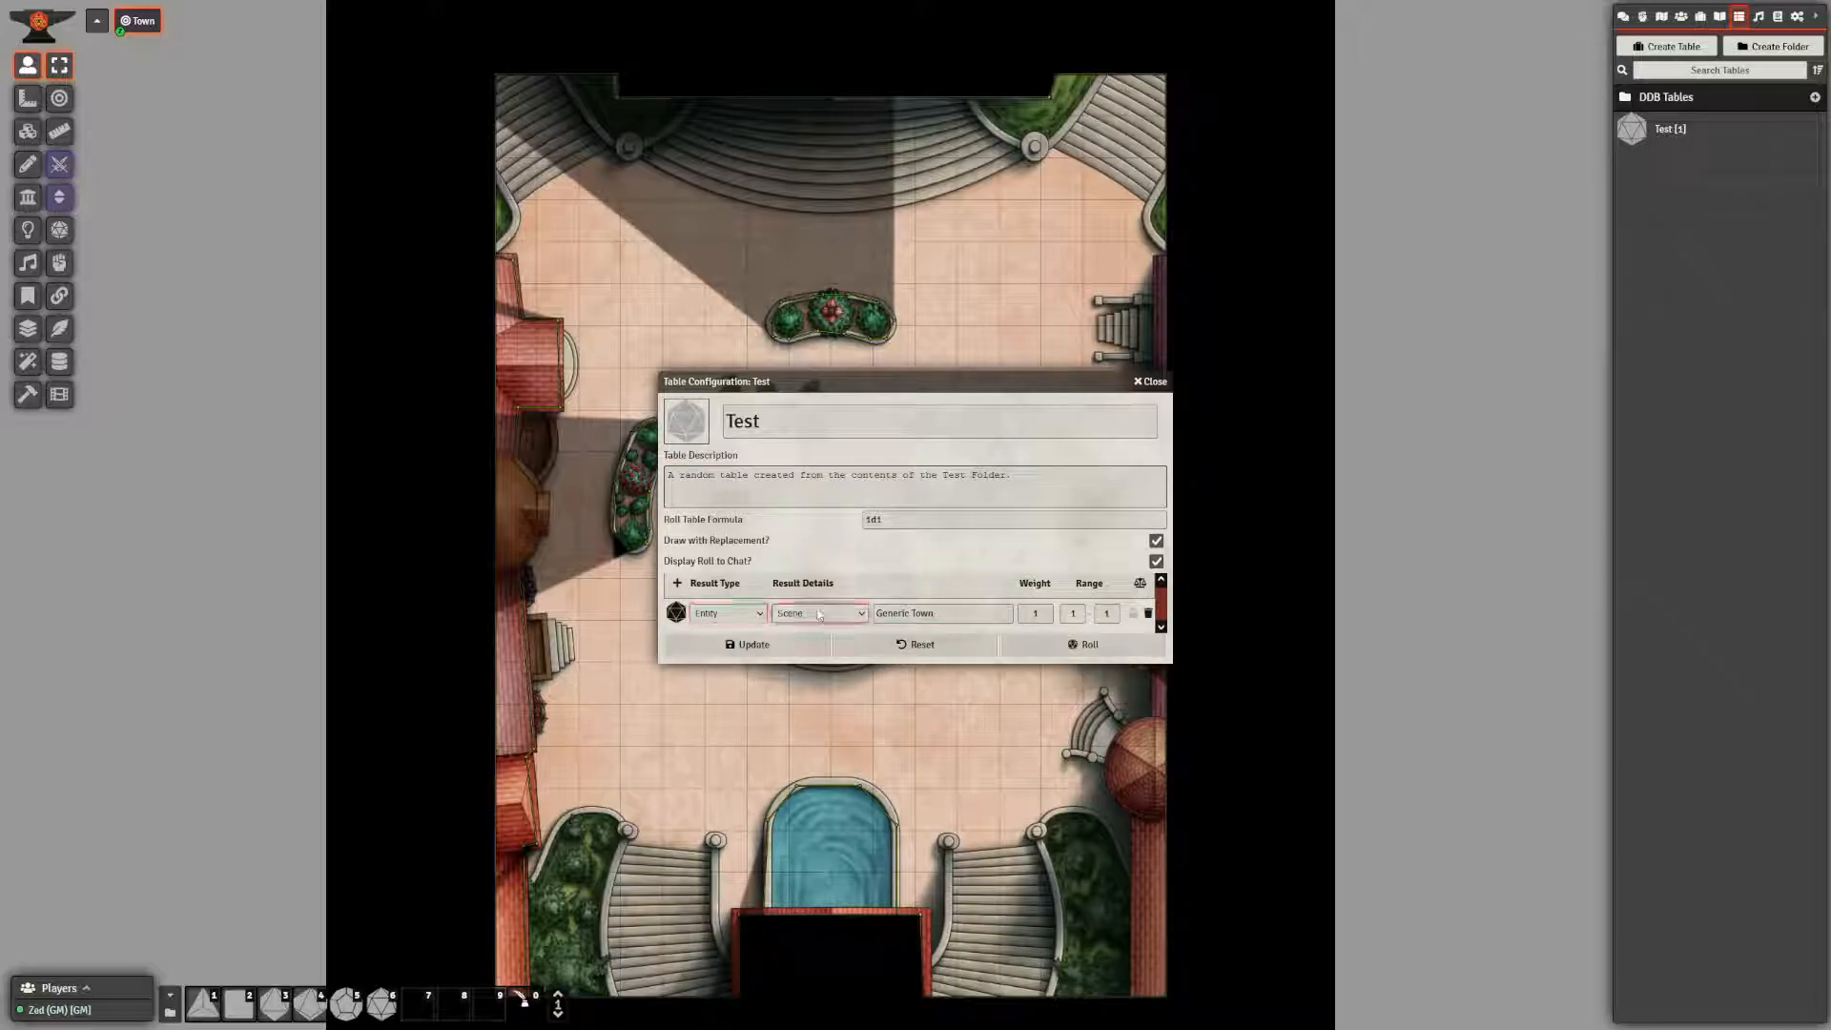
key(Tab)
key(Tab)
key(Tab)
click(1106, 613)
- Set the Test table's roll formula to 1d2 and add a second result row
click(883, 520)
text(2)
click(882, 551)
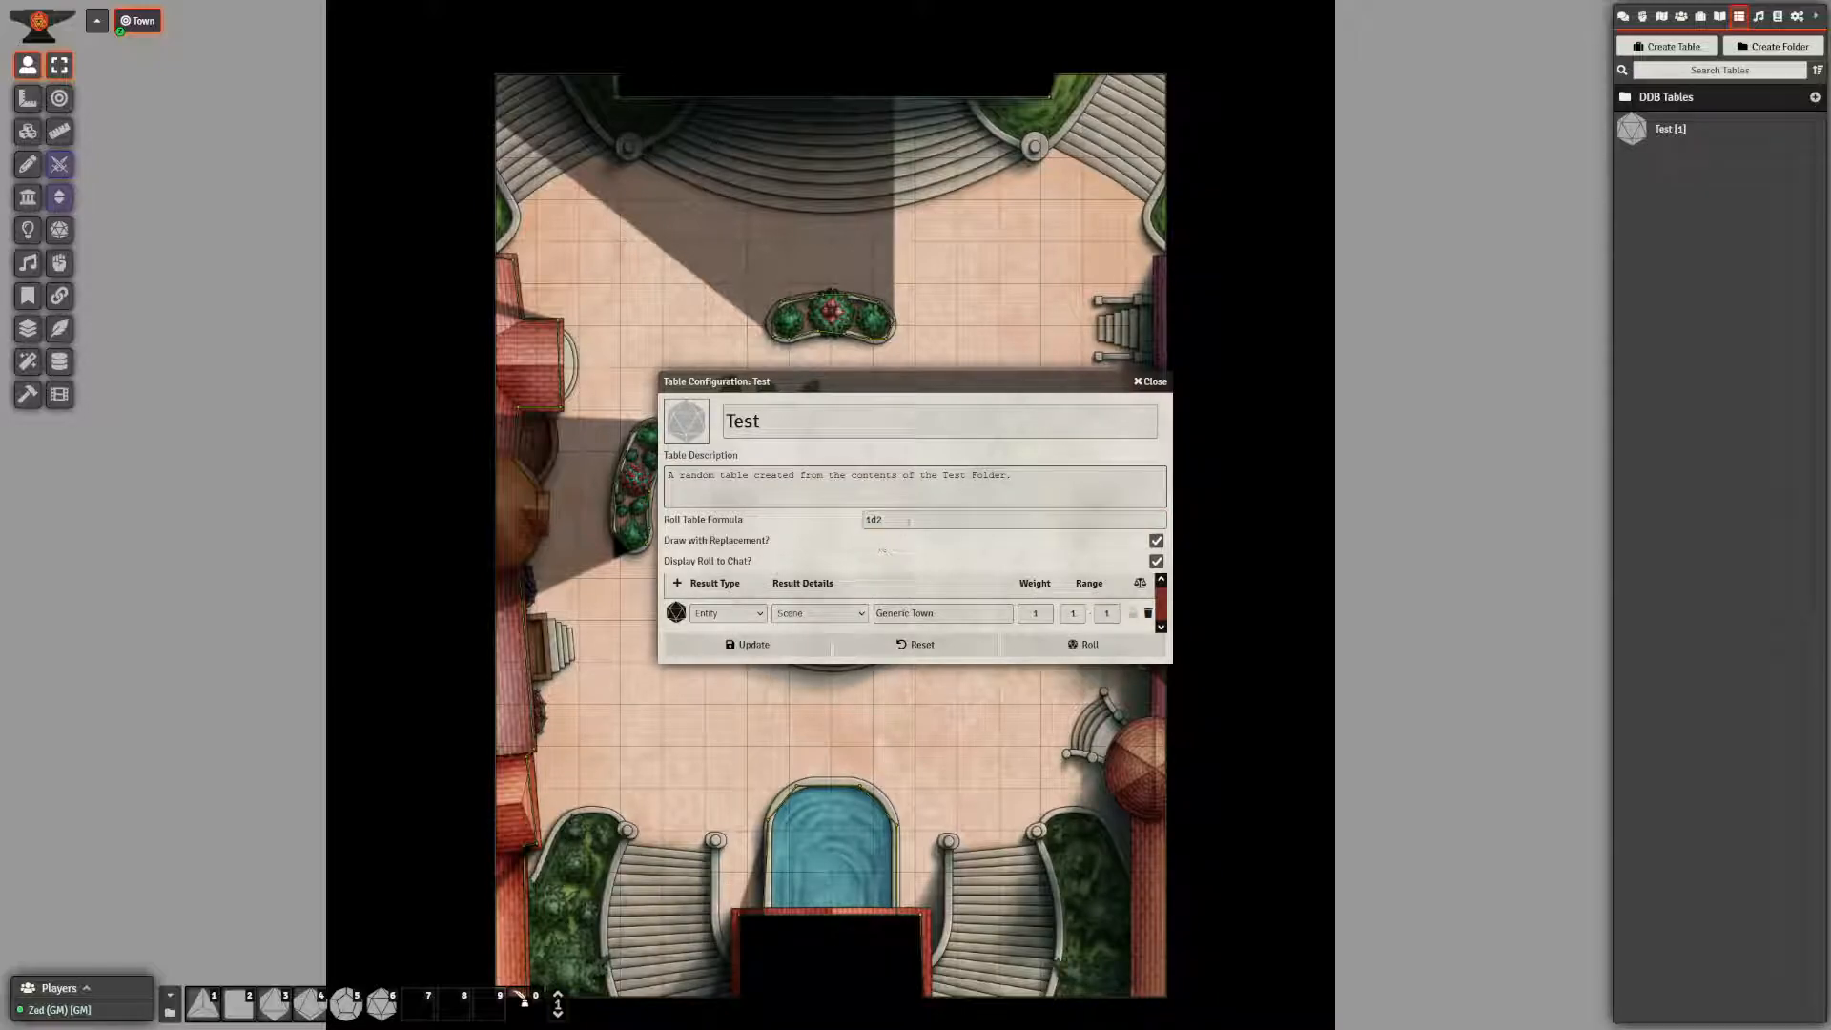
click(677, 583)
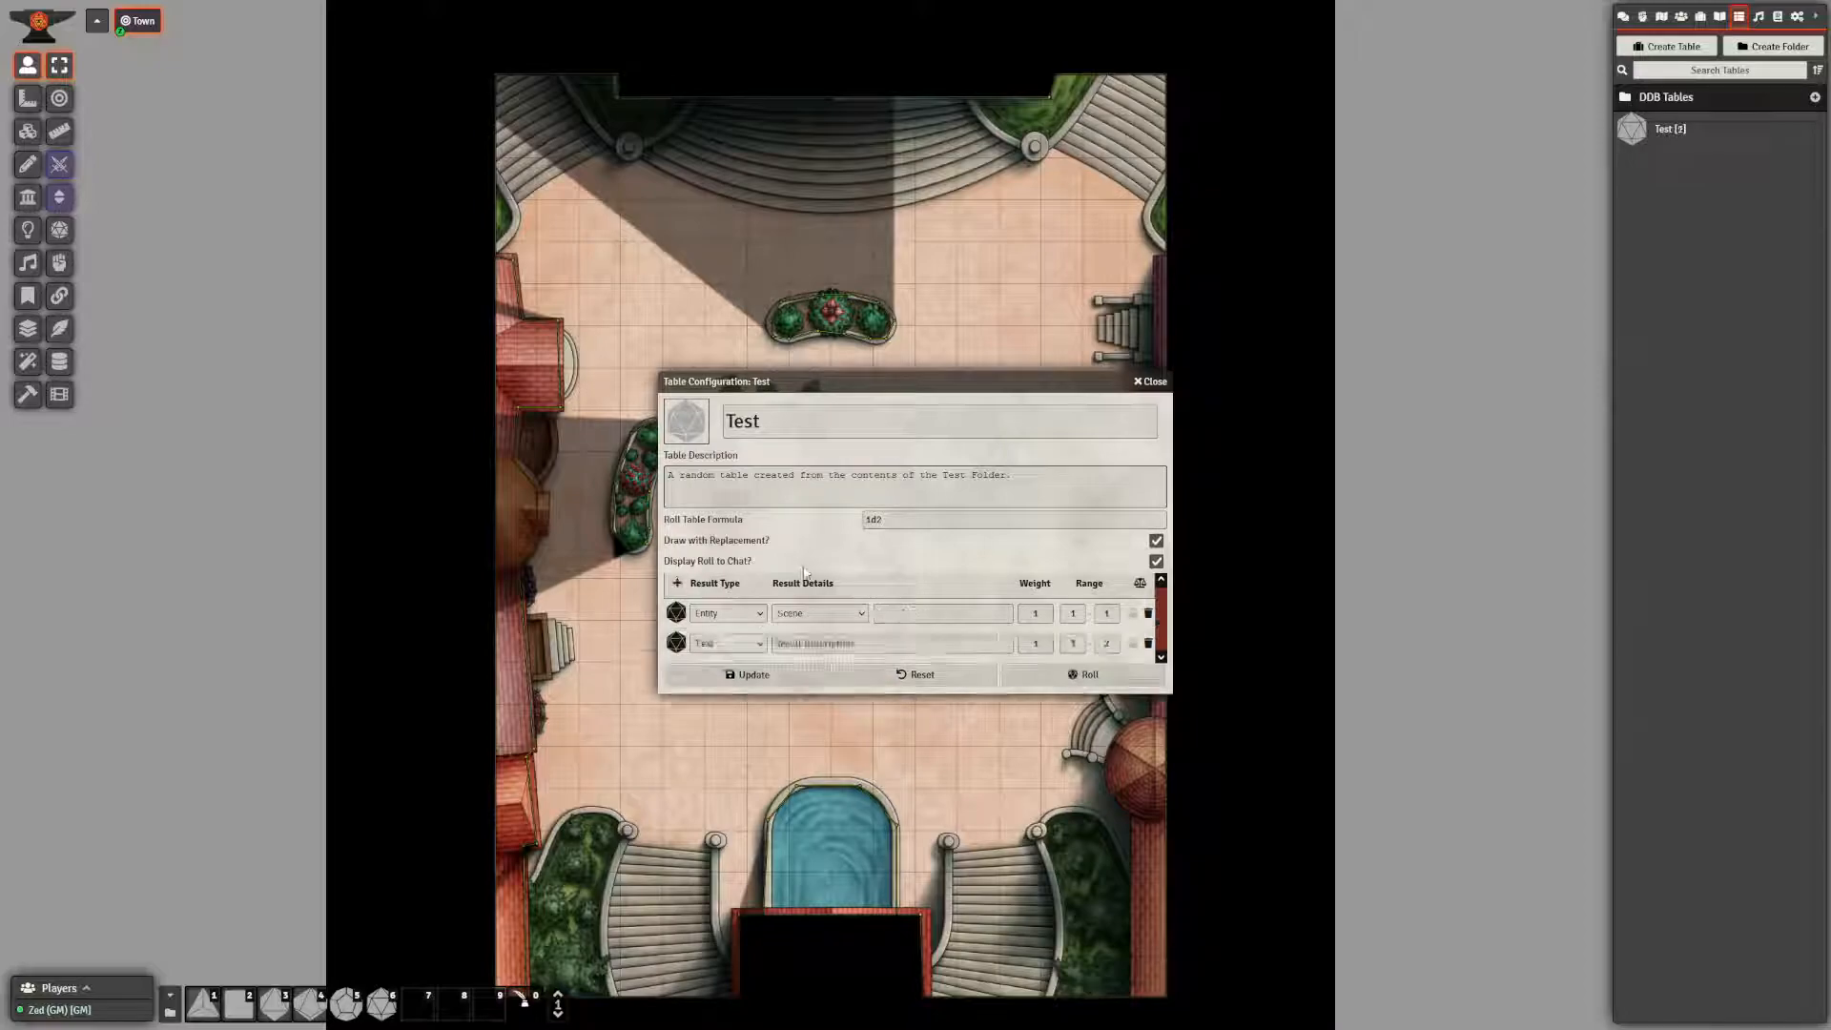
- Set the second result's type to Entity and its details to Scene
click(896, 615)
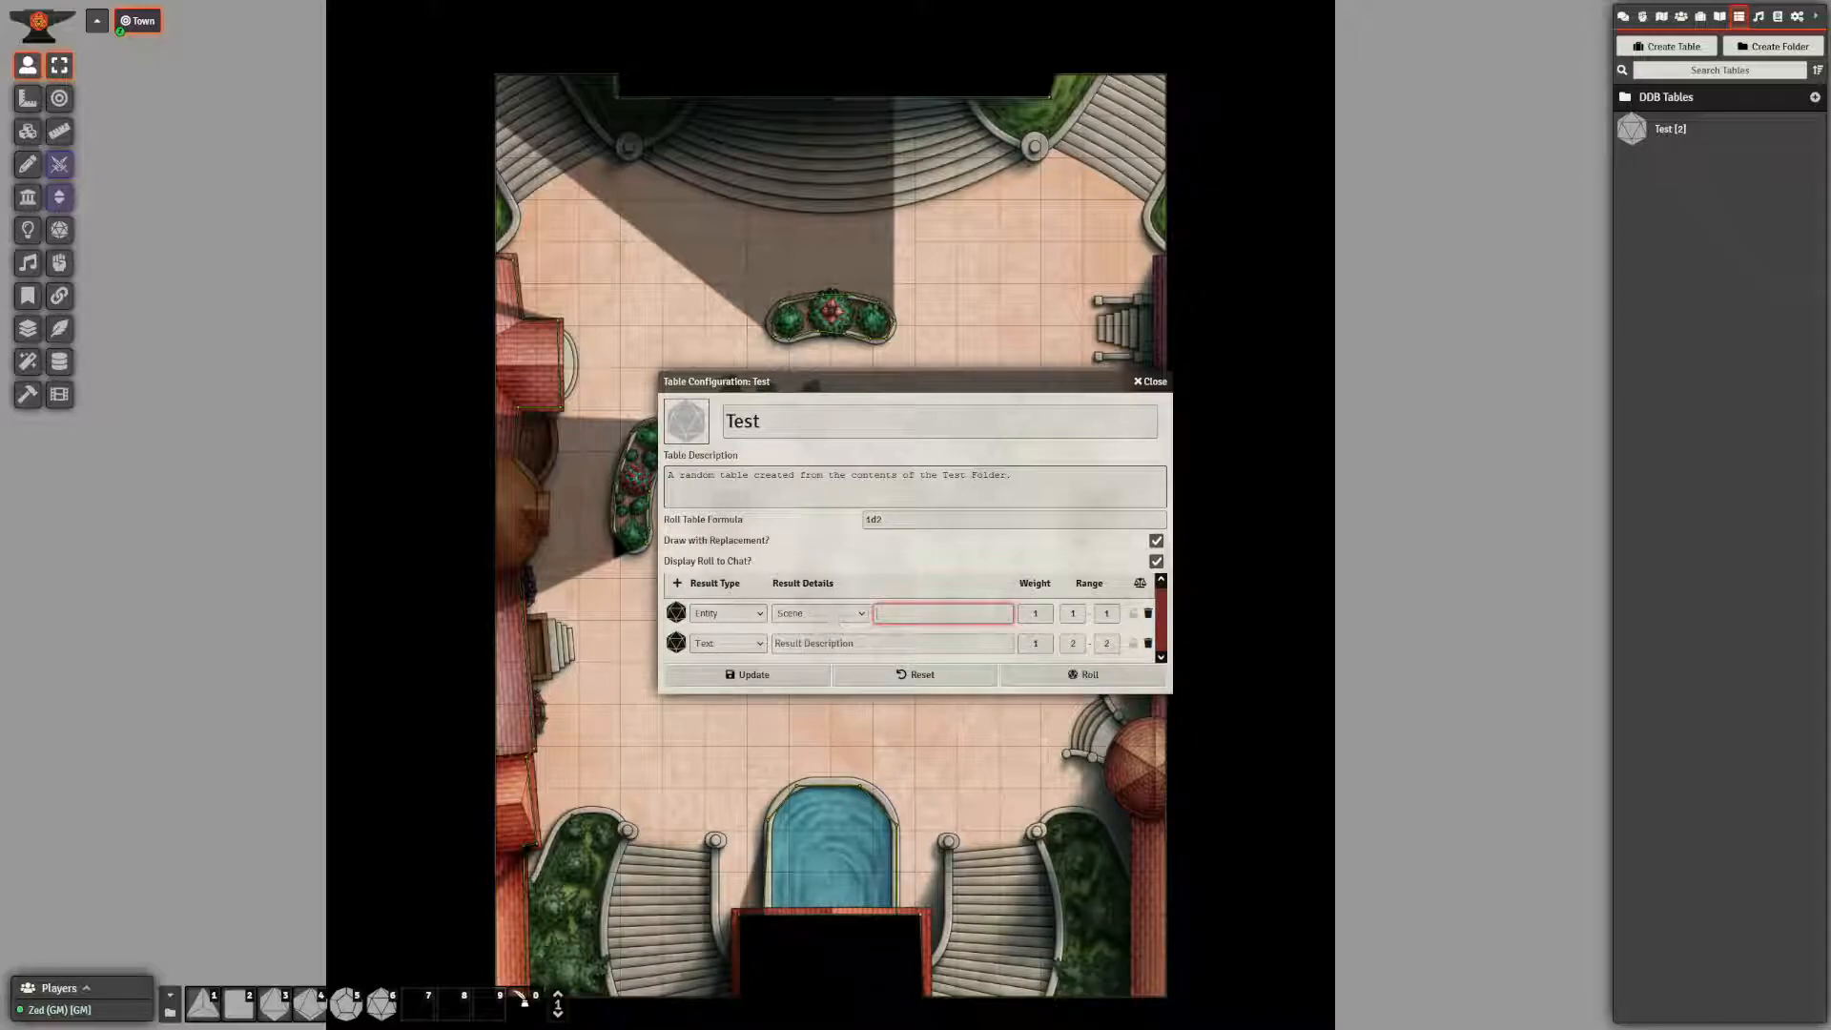
click(750, 644)
click(724, 673)
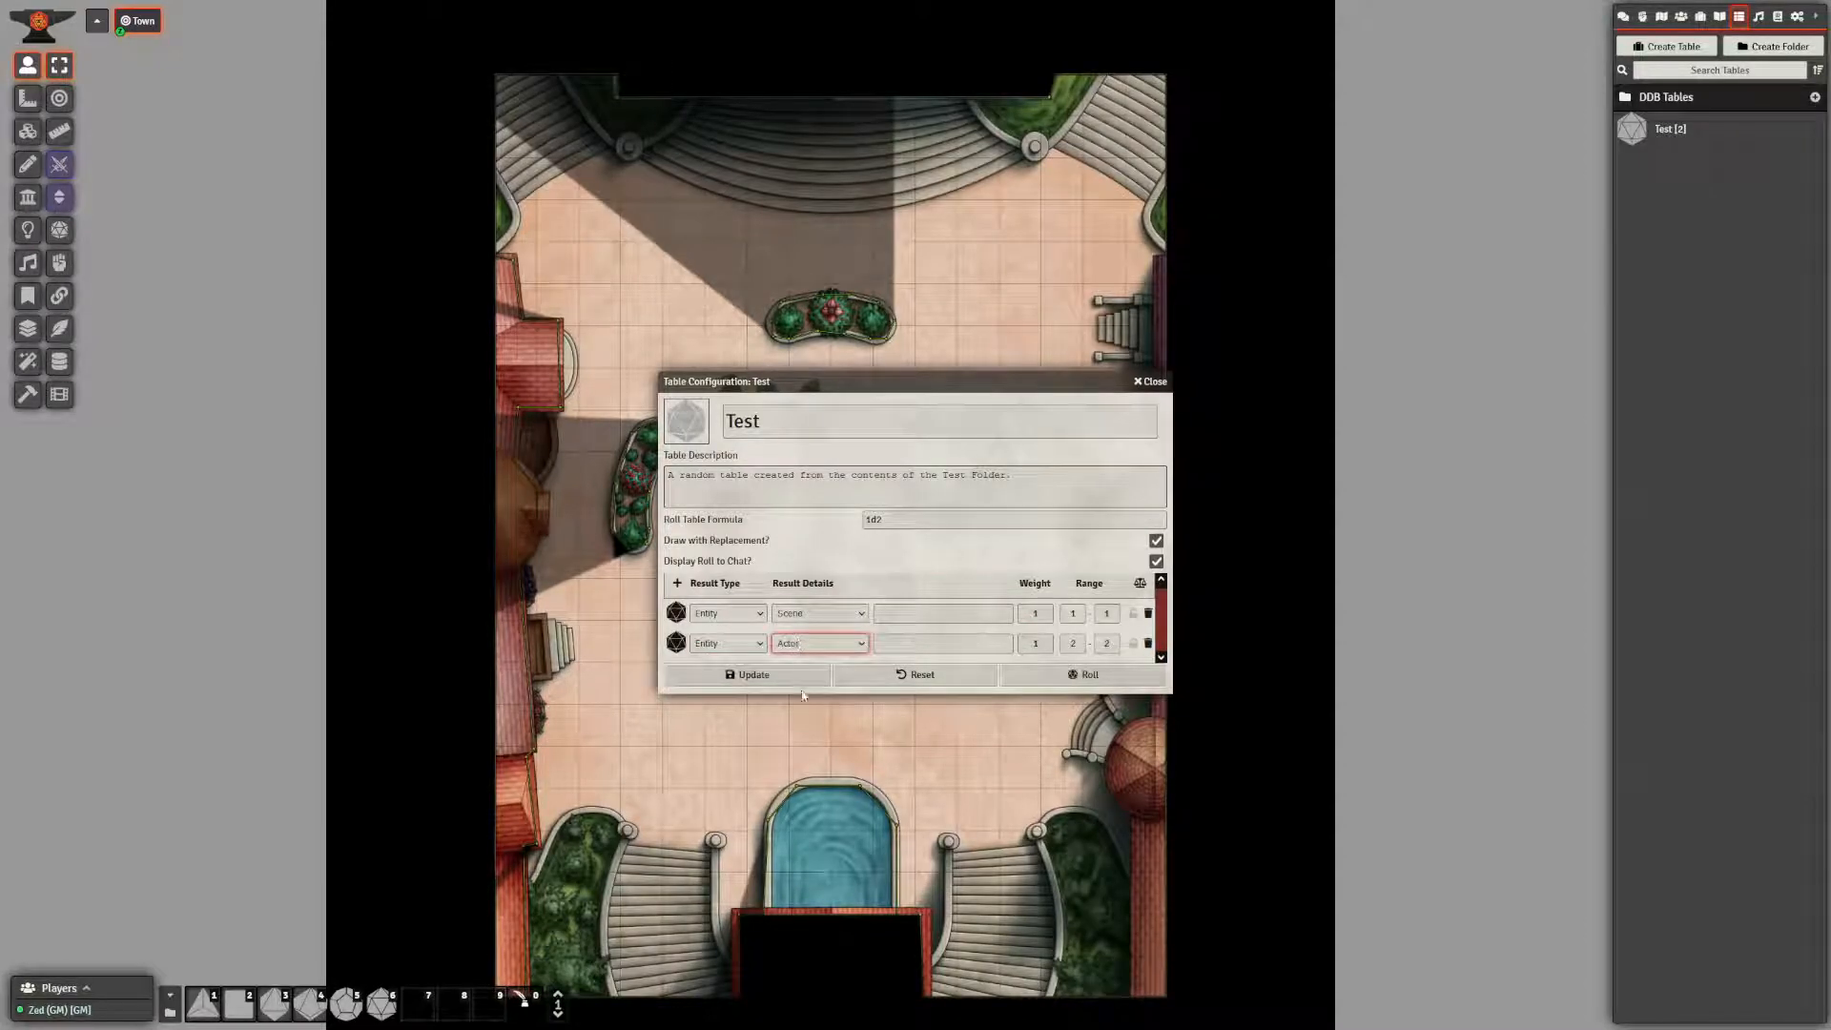
click(799, 691)
click(905, 646)
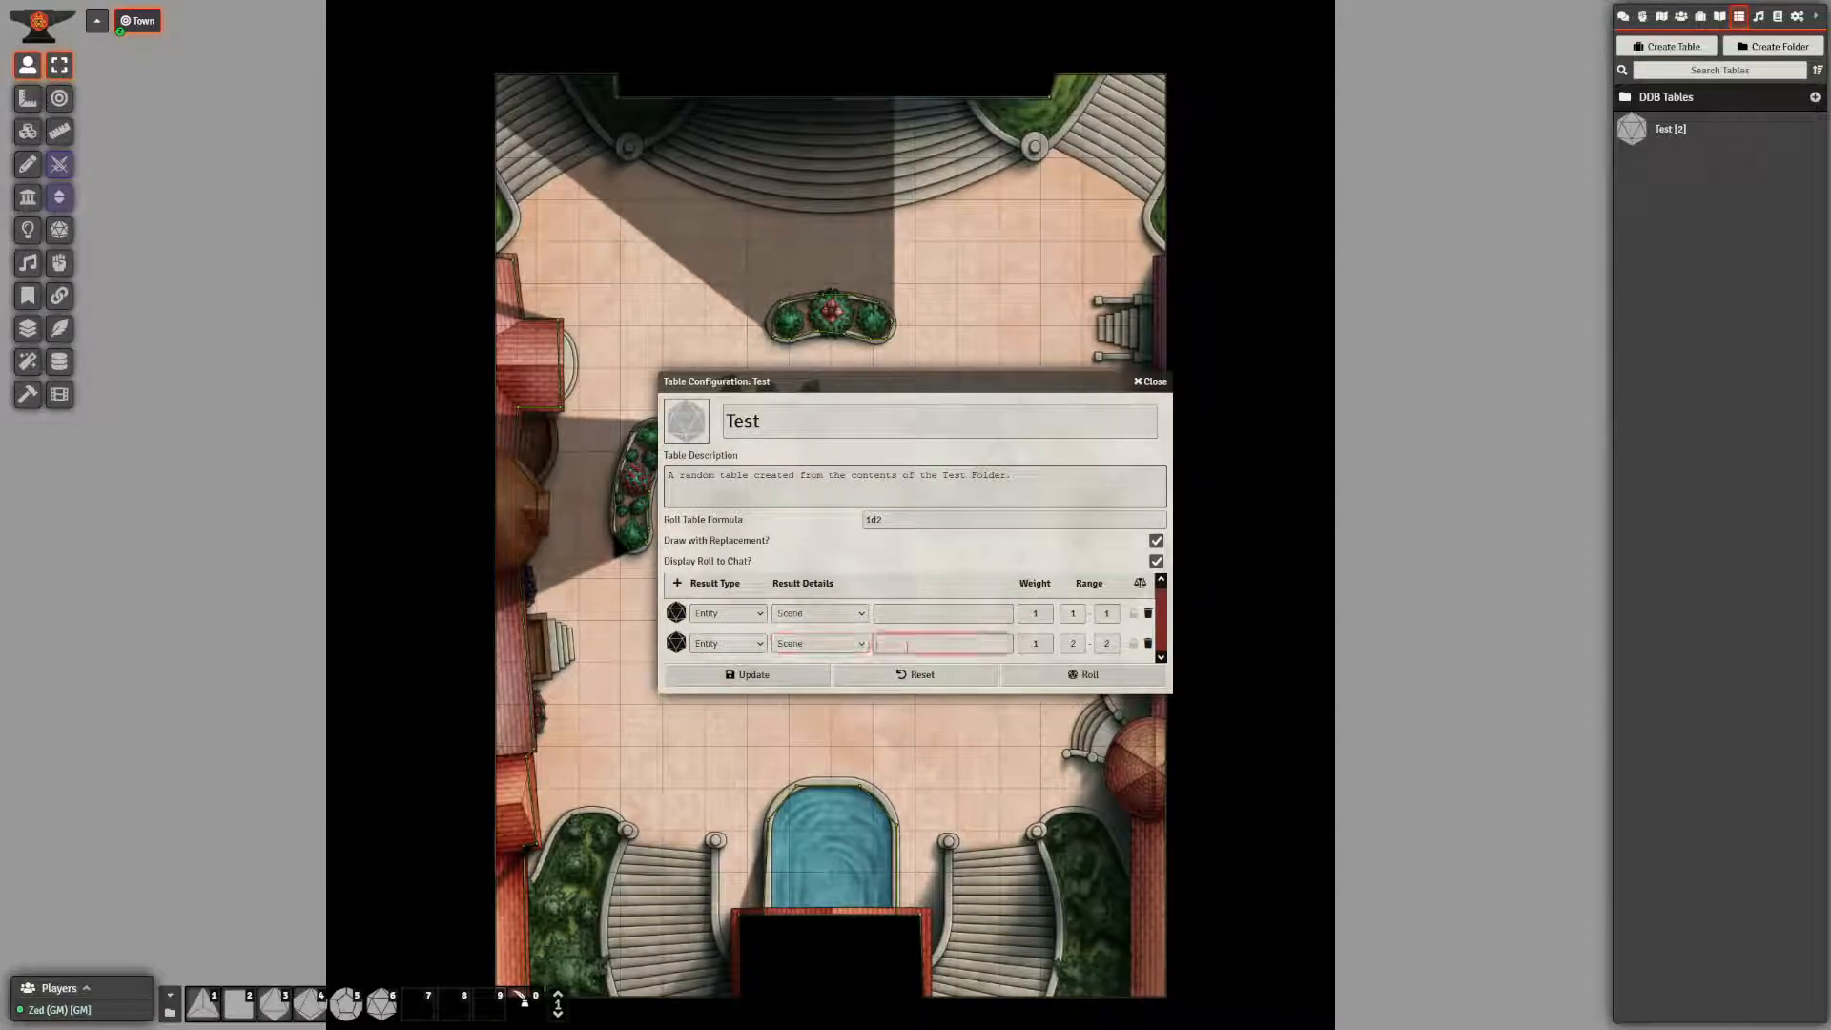
click(845, 645)
click(848, 664)
- Name the first scene result Landing Page and the second Tournament Map, checking the scene list for names, and update the table
click(905, 643)
click(1661, 16)
click(932, 617)
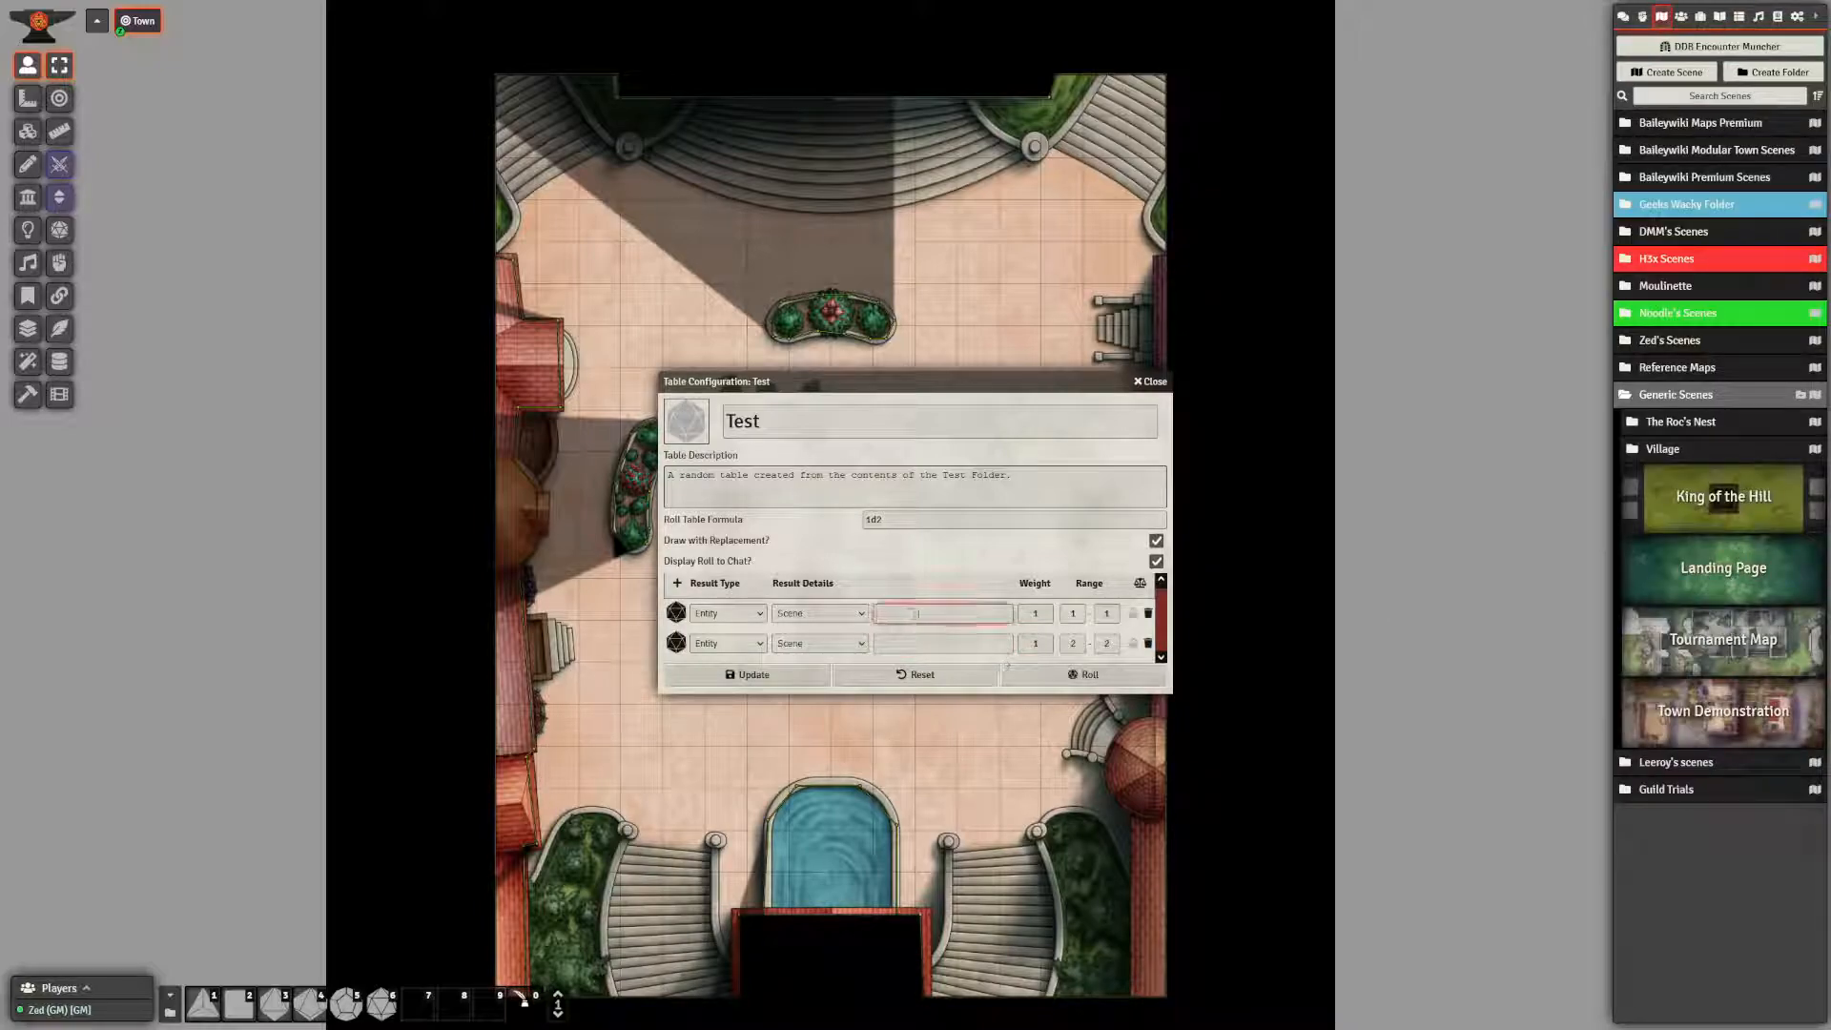
text(hi)
text(ge)
click(979, 637)
text(To)
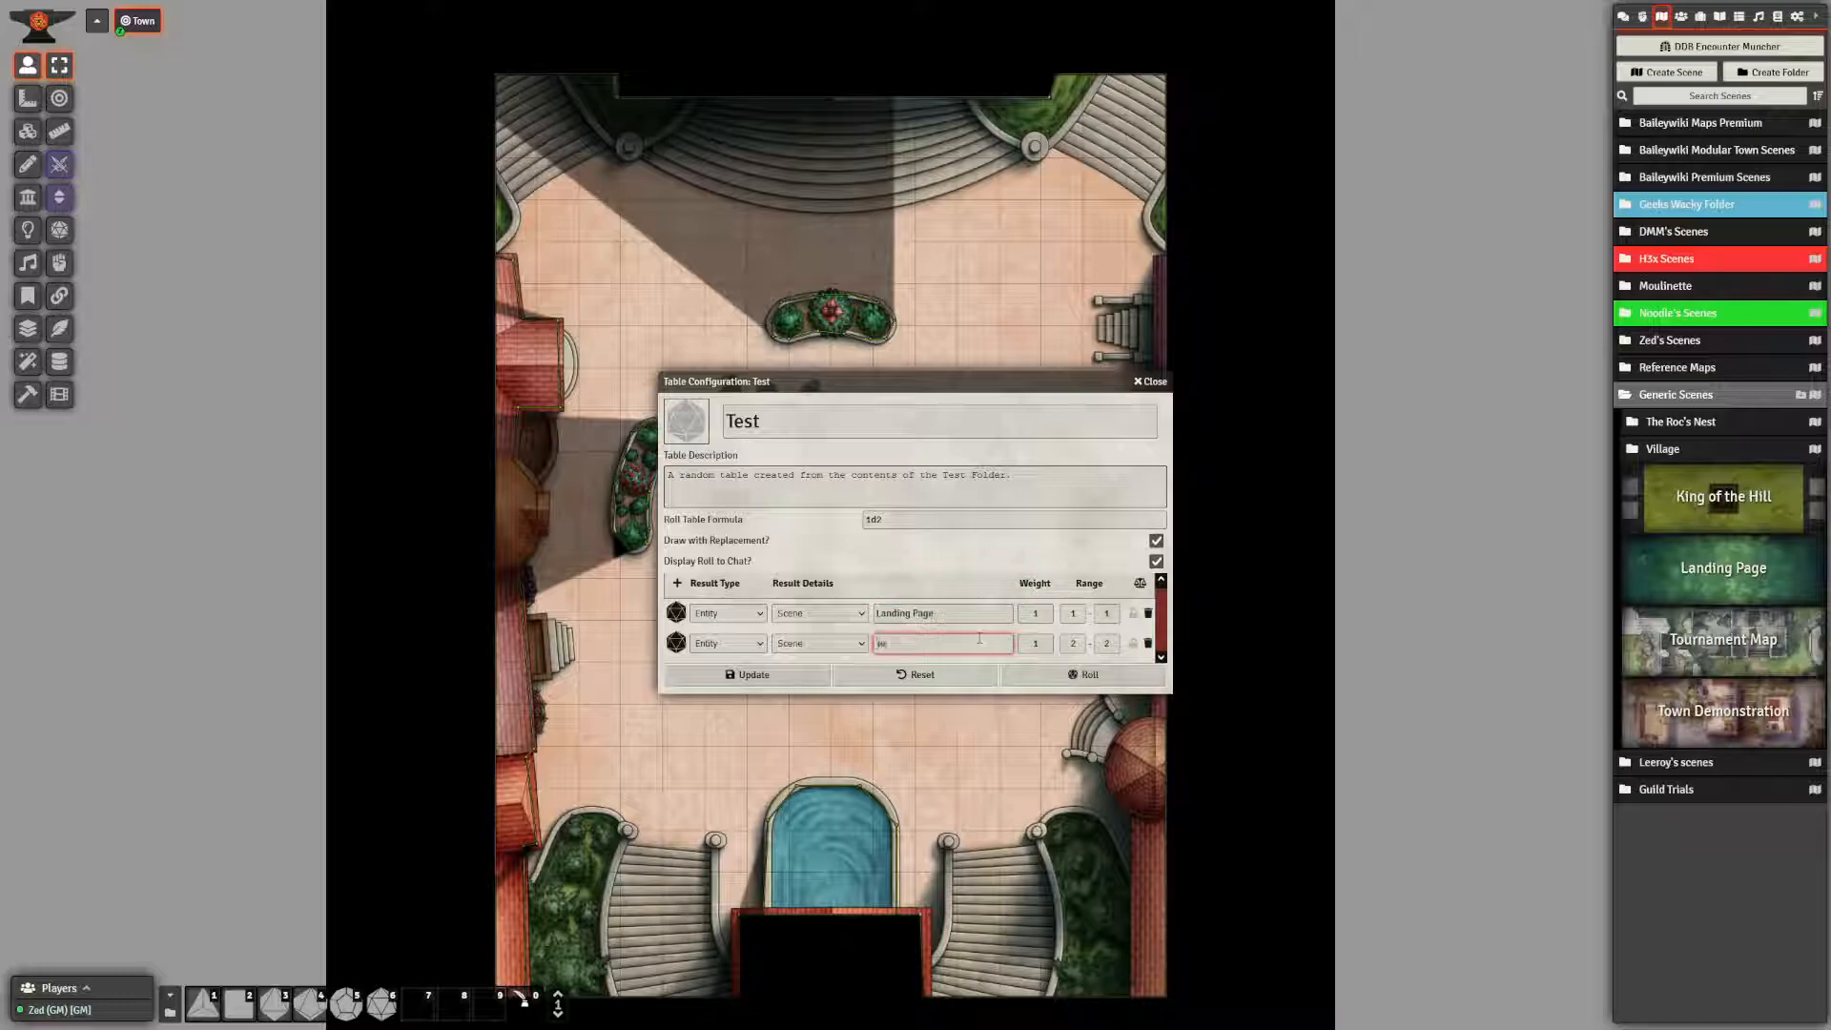
text(urnament Map)
click(747, 675)
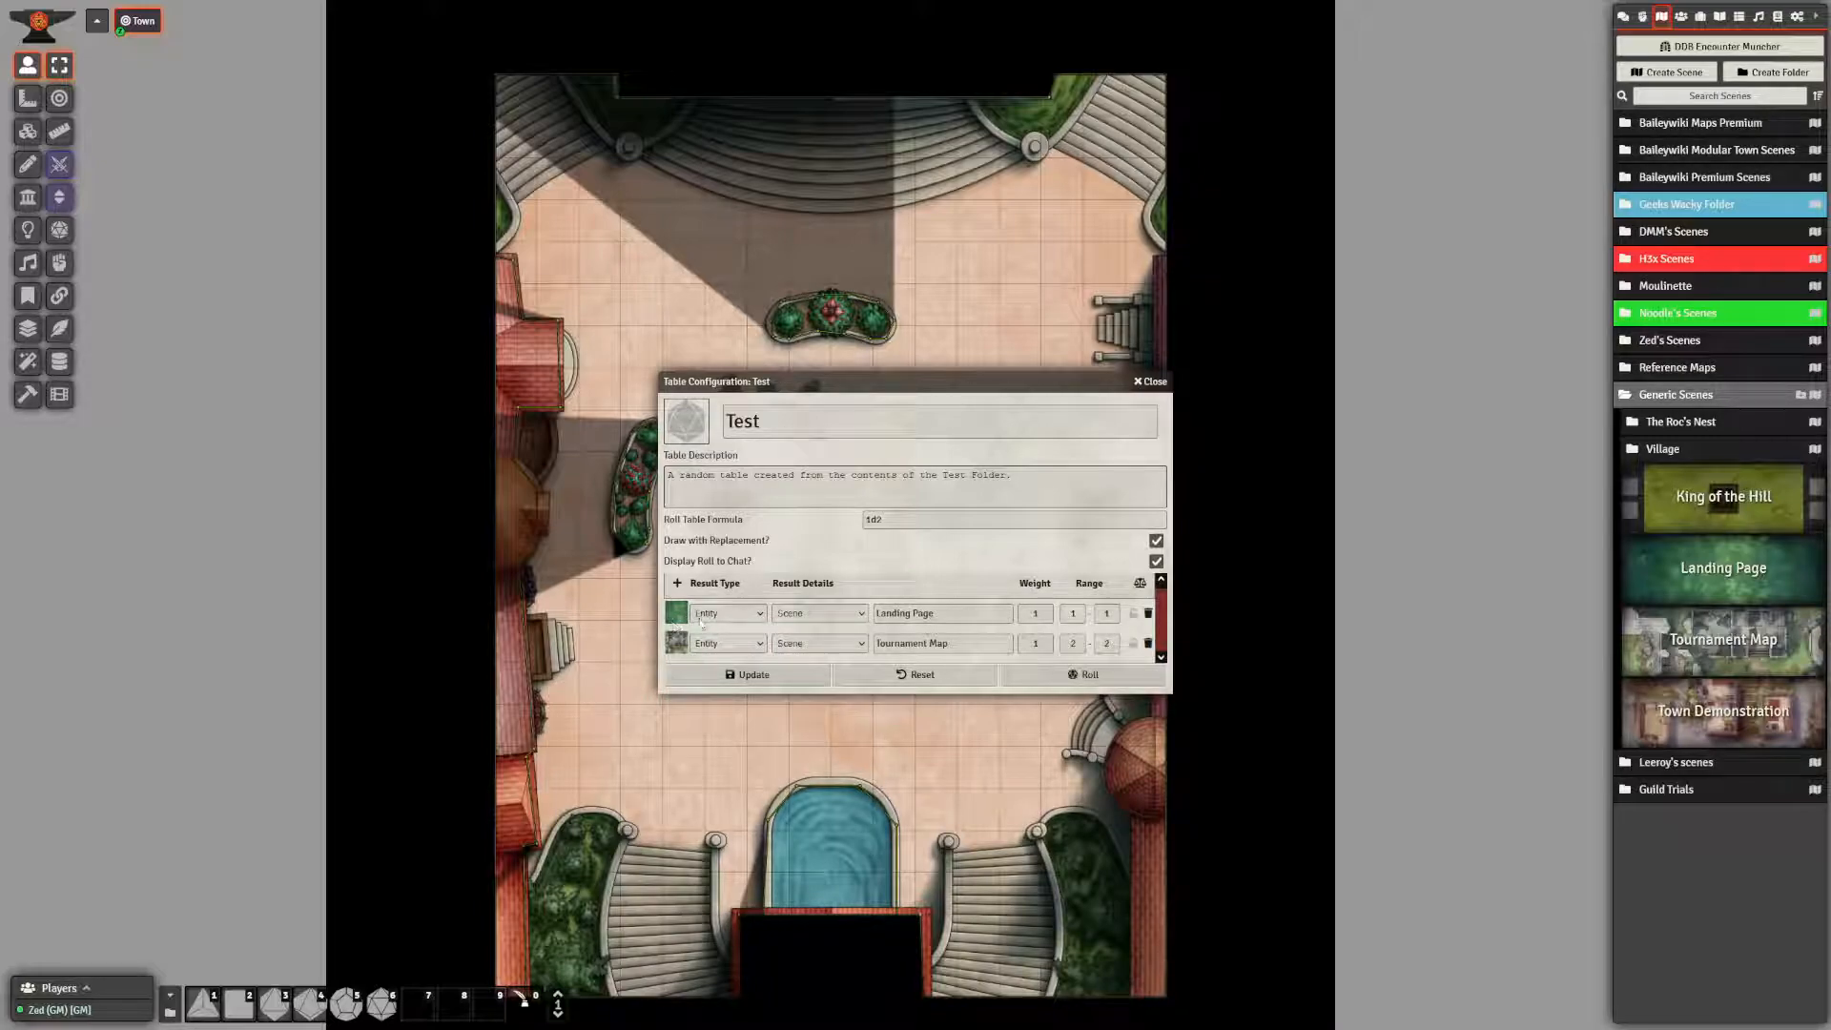
- Roll the Test table and view the scene configuration of the drawn result from the chat log
click(1087, 675)
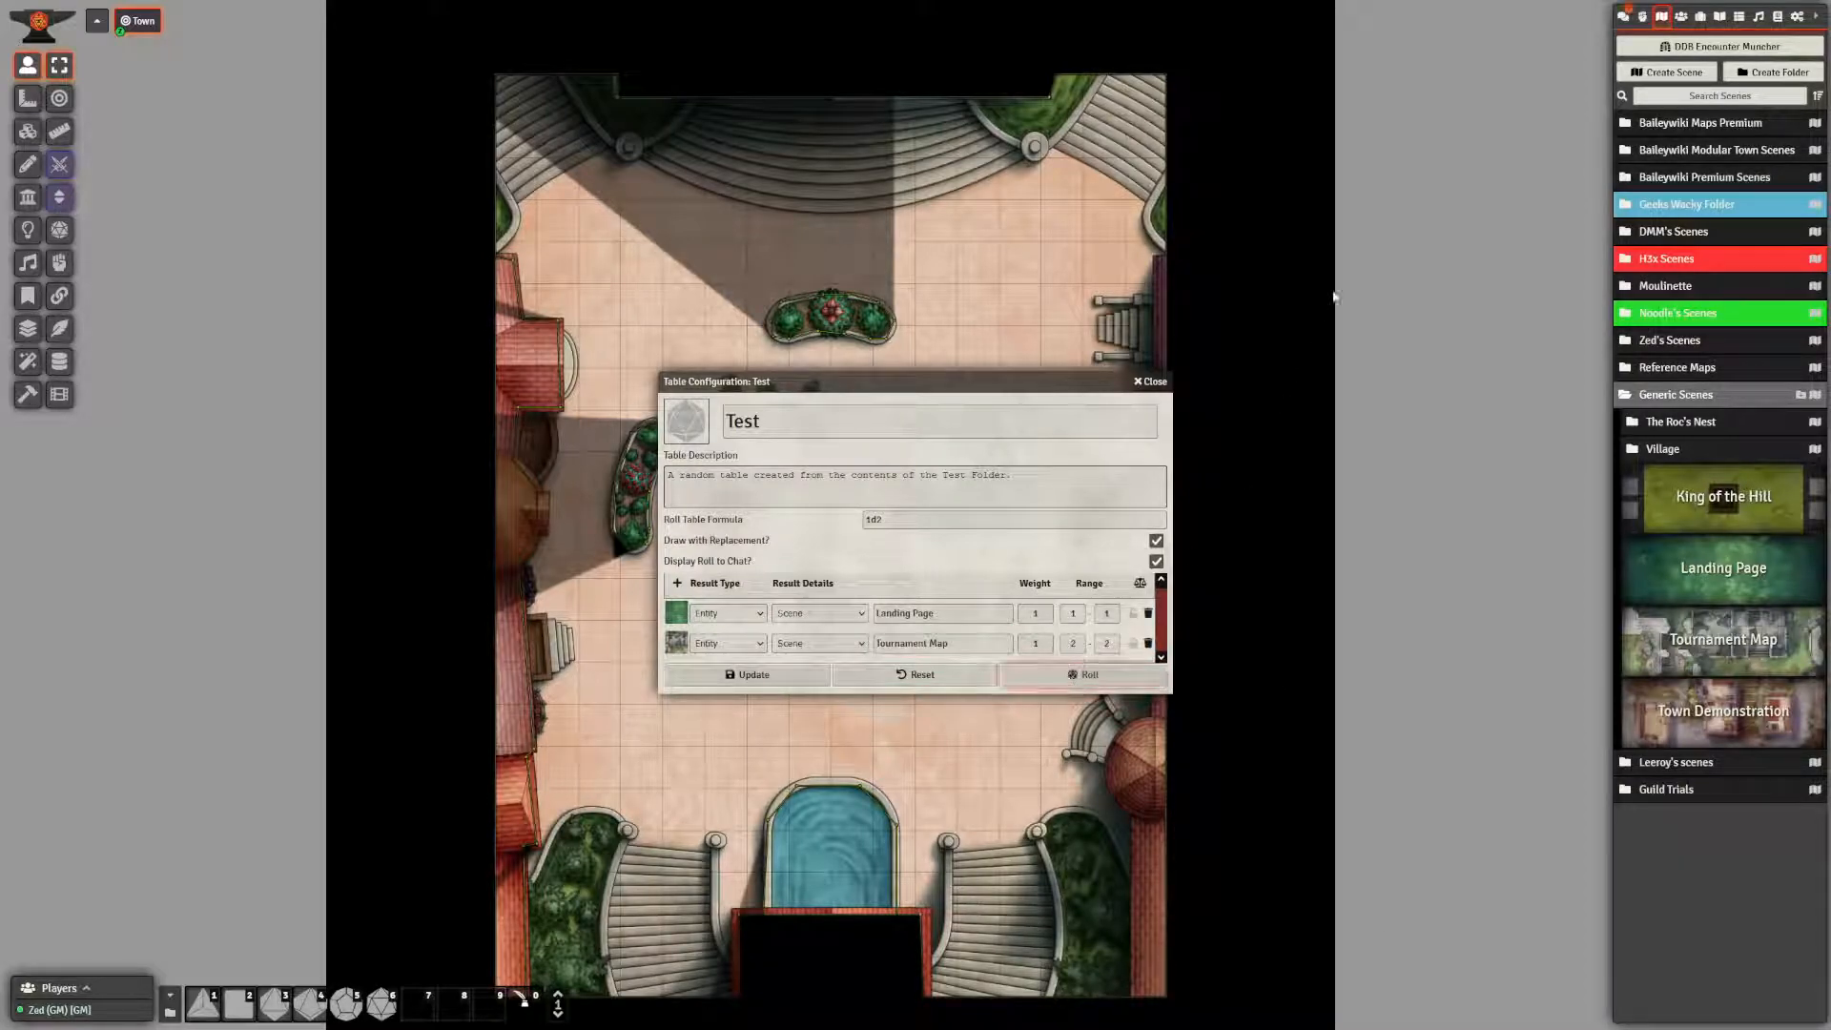
click(1623, 16)
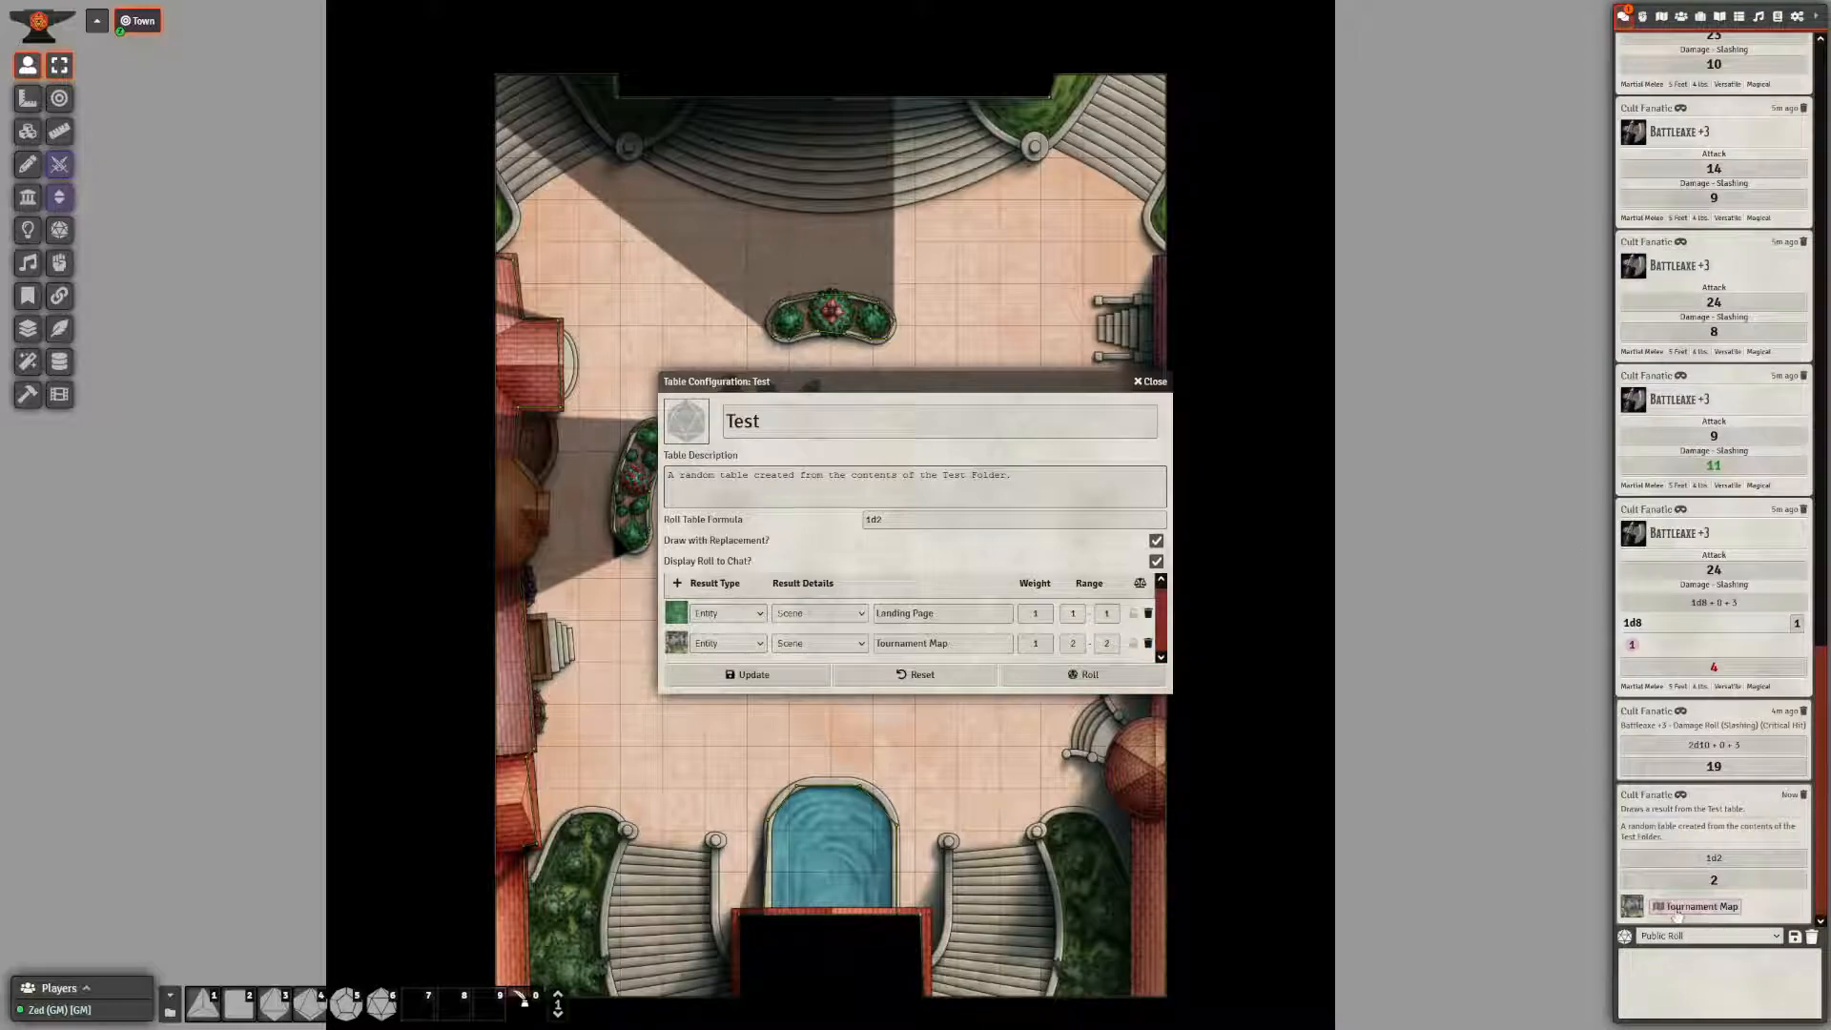
click(1697, 906)
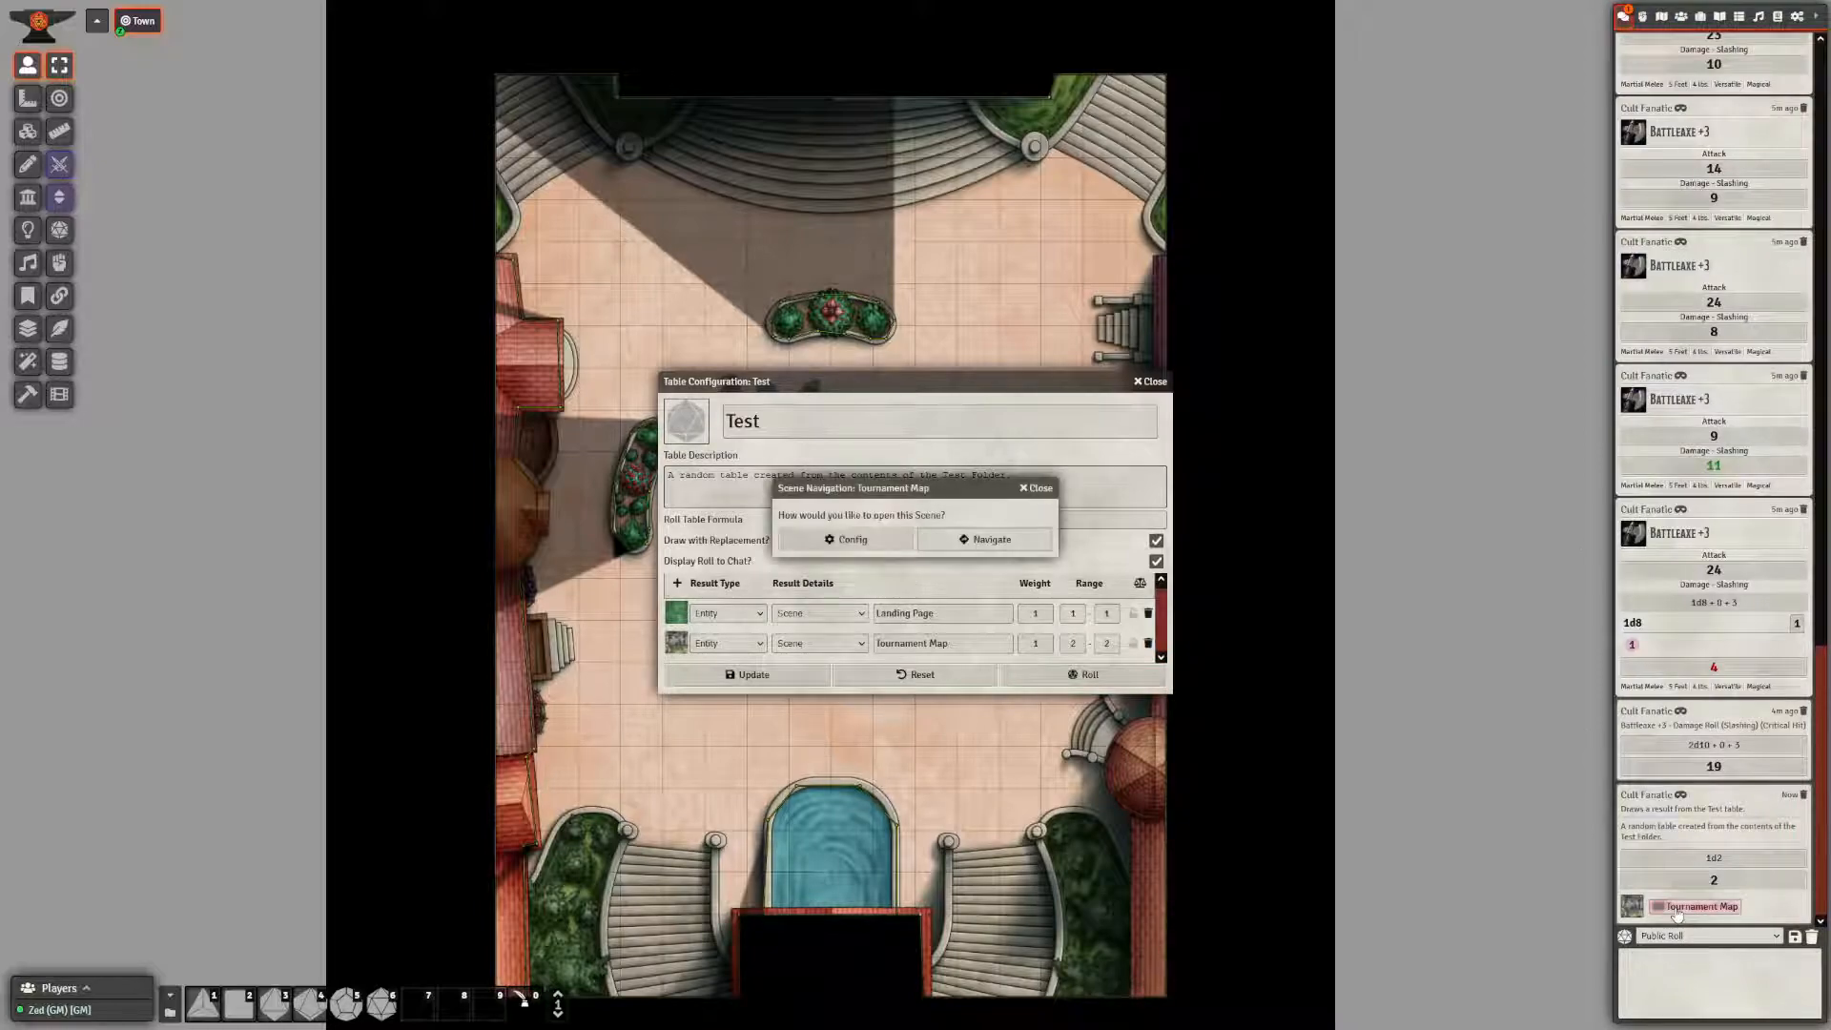
click(904, 541)
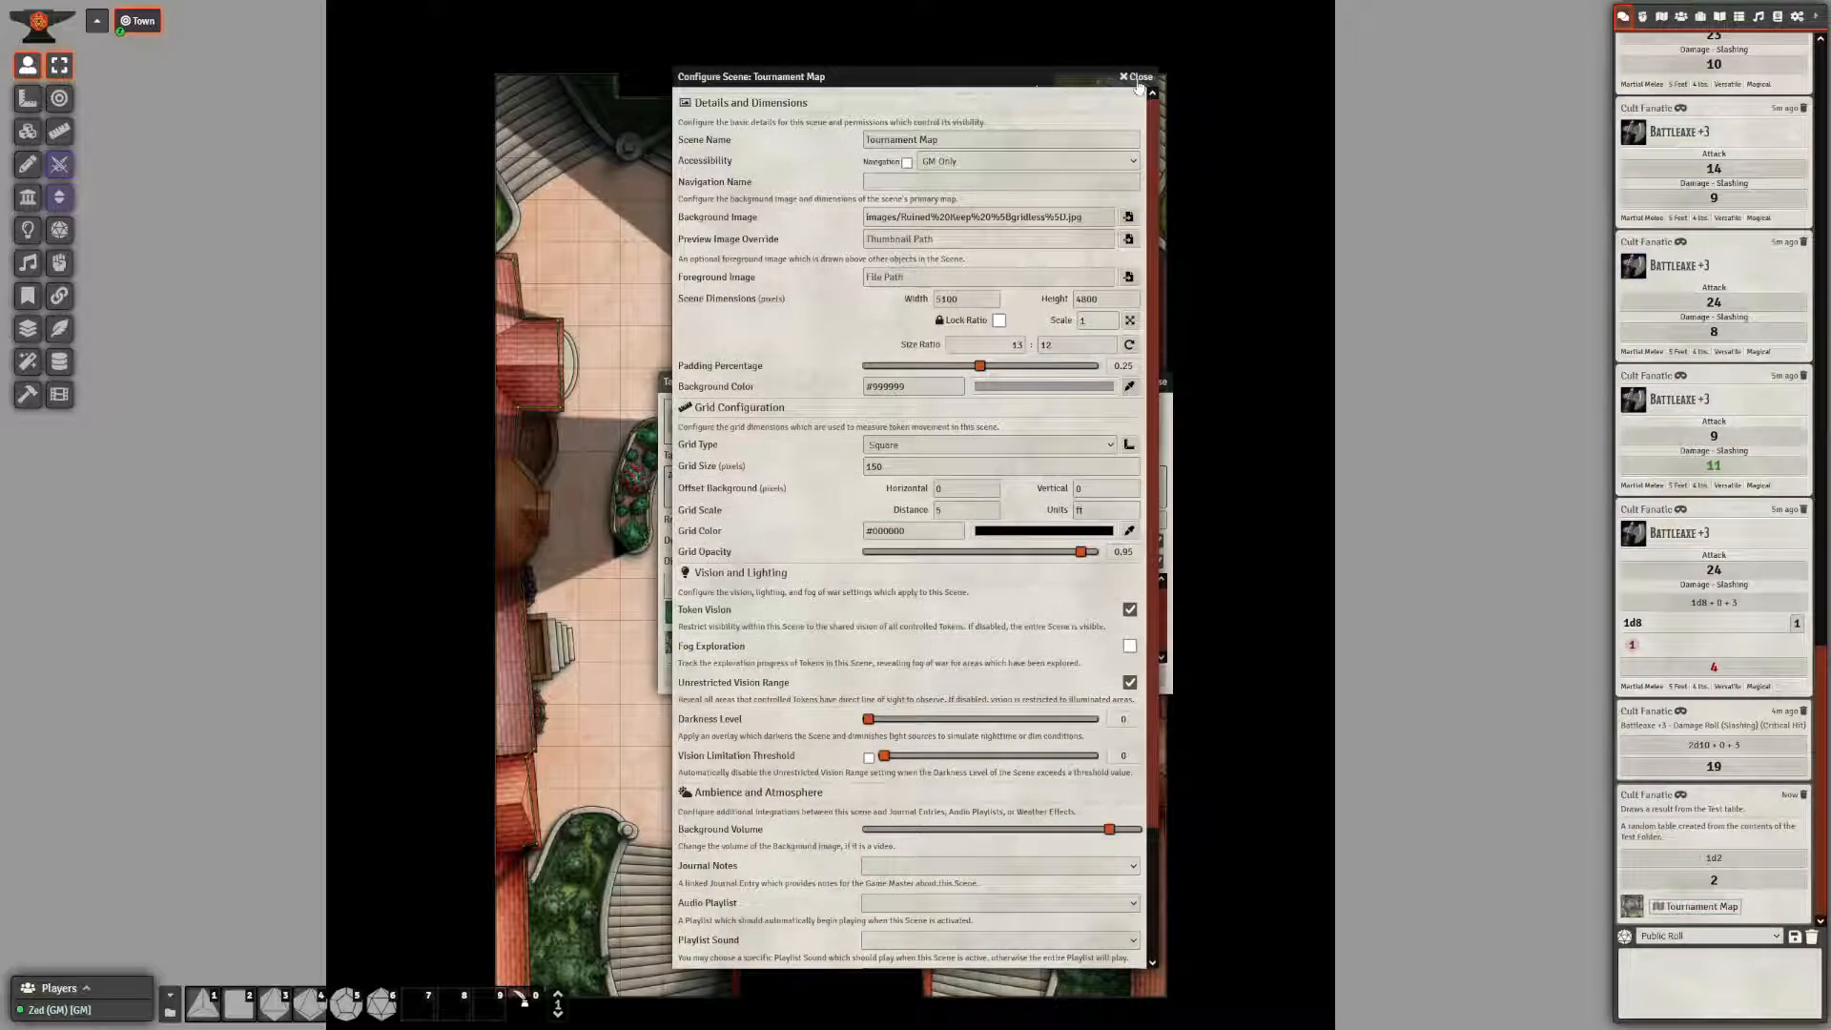
click(1137, 81)
- Navigate to the Tournament Map scene from the drawn result in the chat log
click(1697, 906)
click(1011, 537)
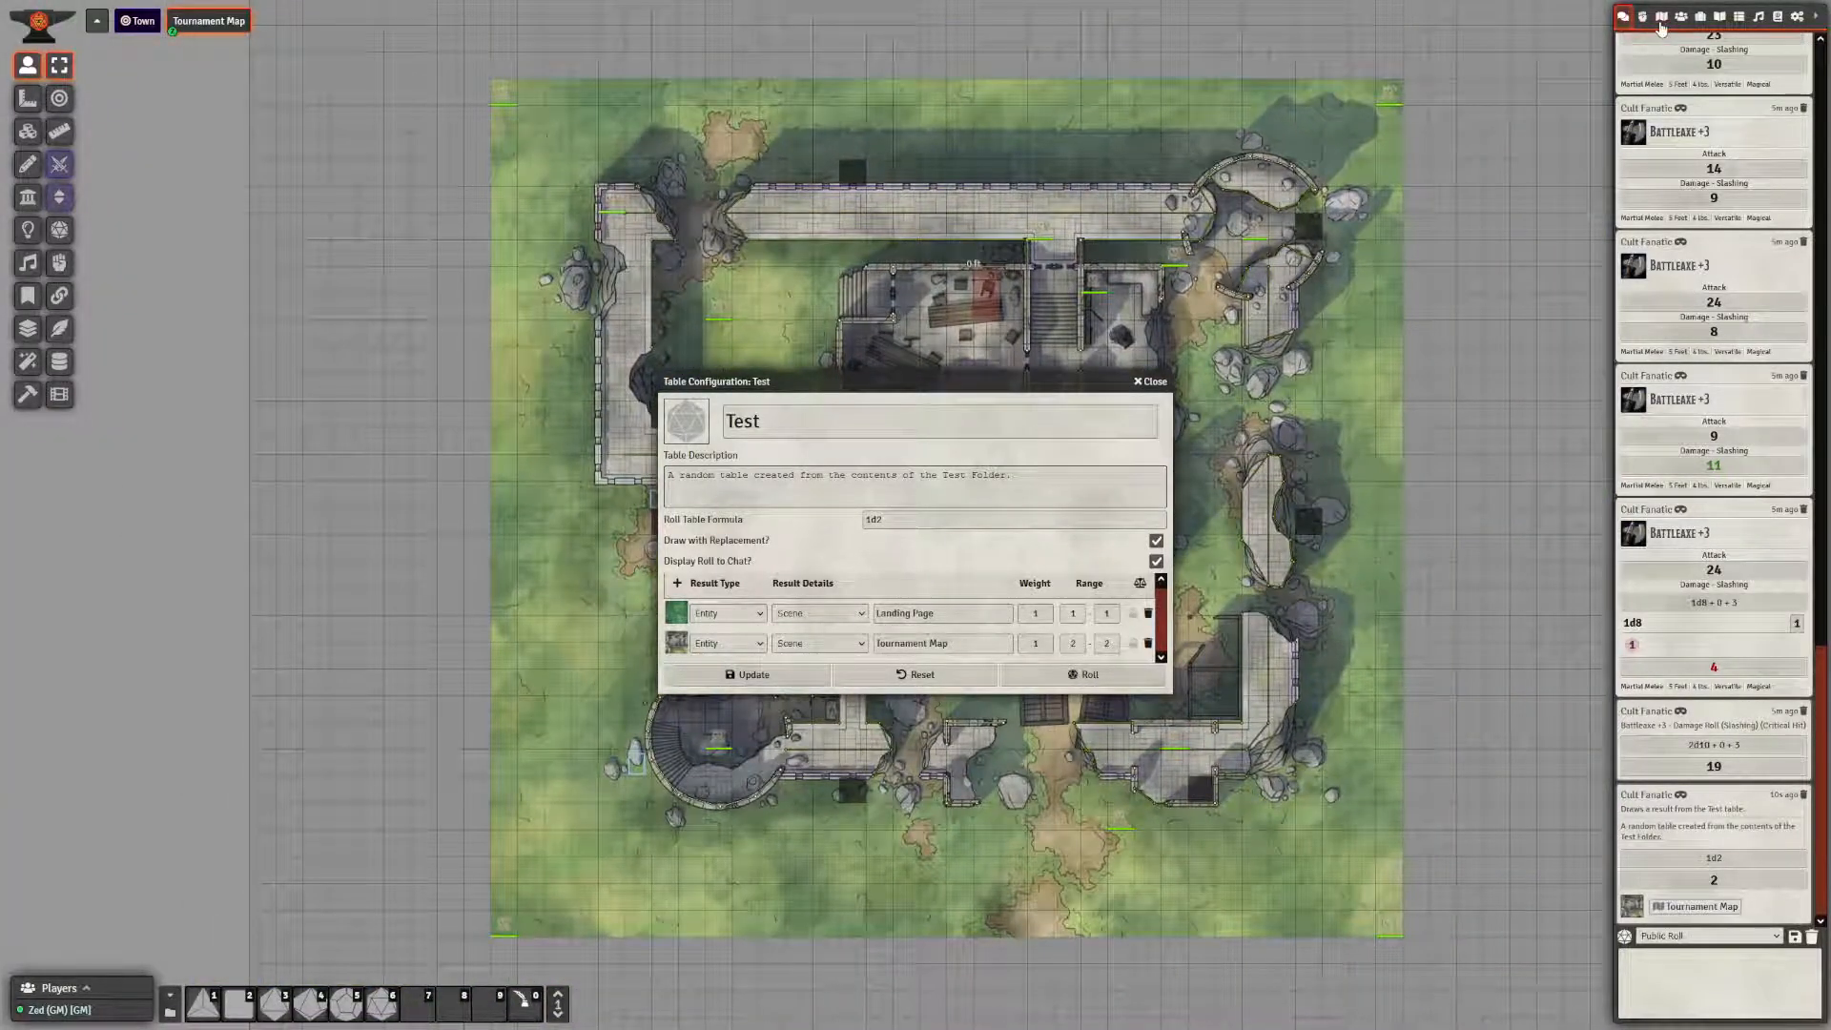
- Check the scene options in the scene list, return to the Town scene and close the Test table's configuration
click(1660, 17)
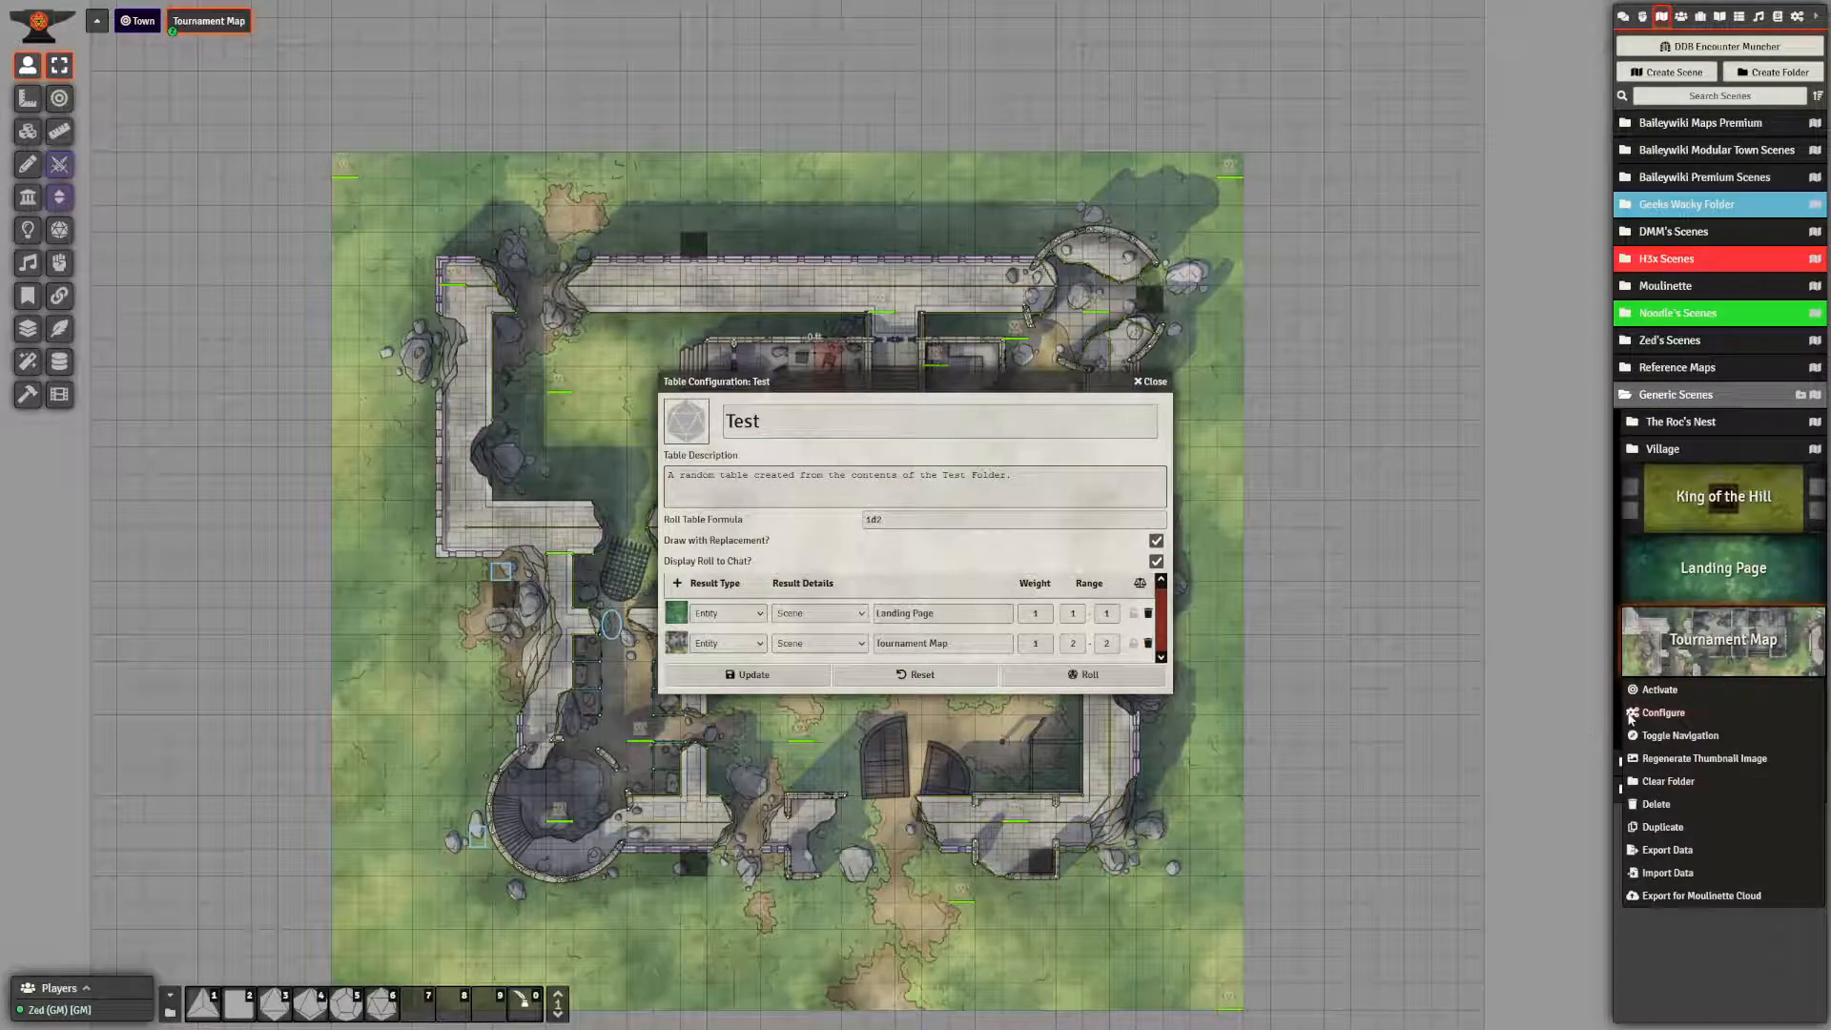
right_click(1672, 720)
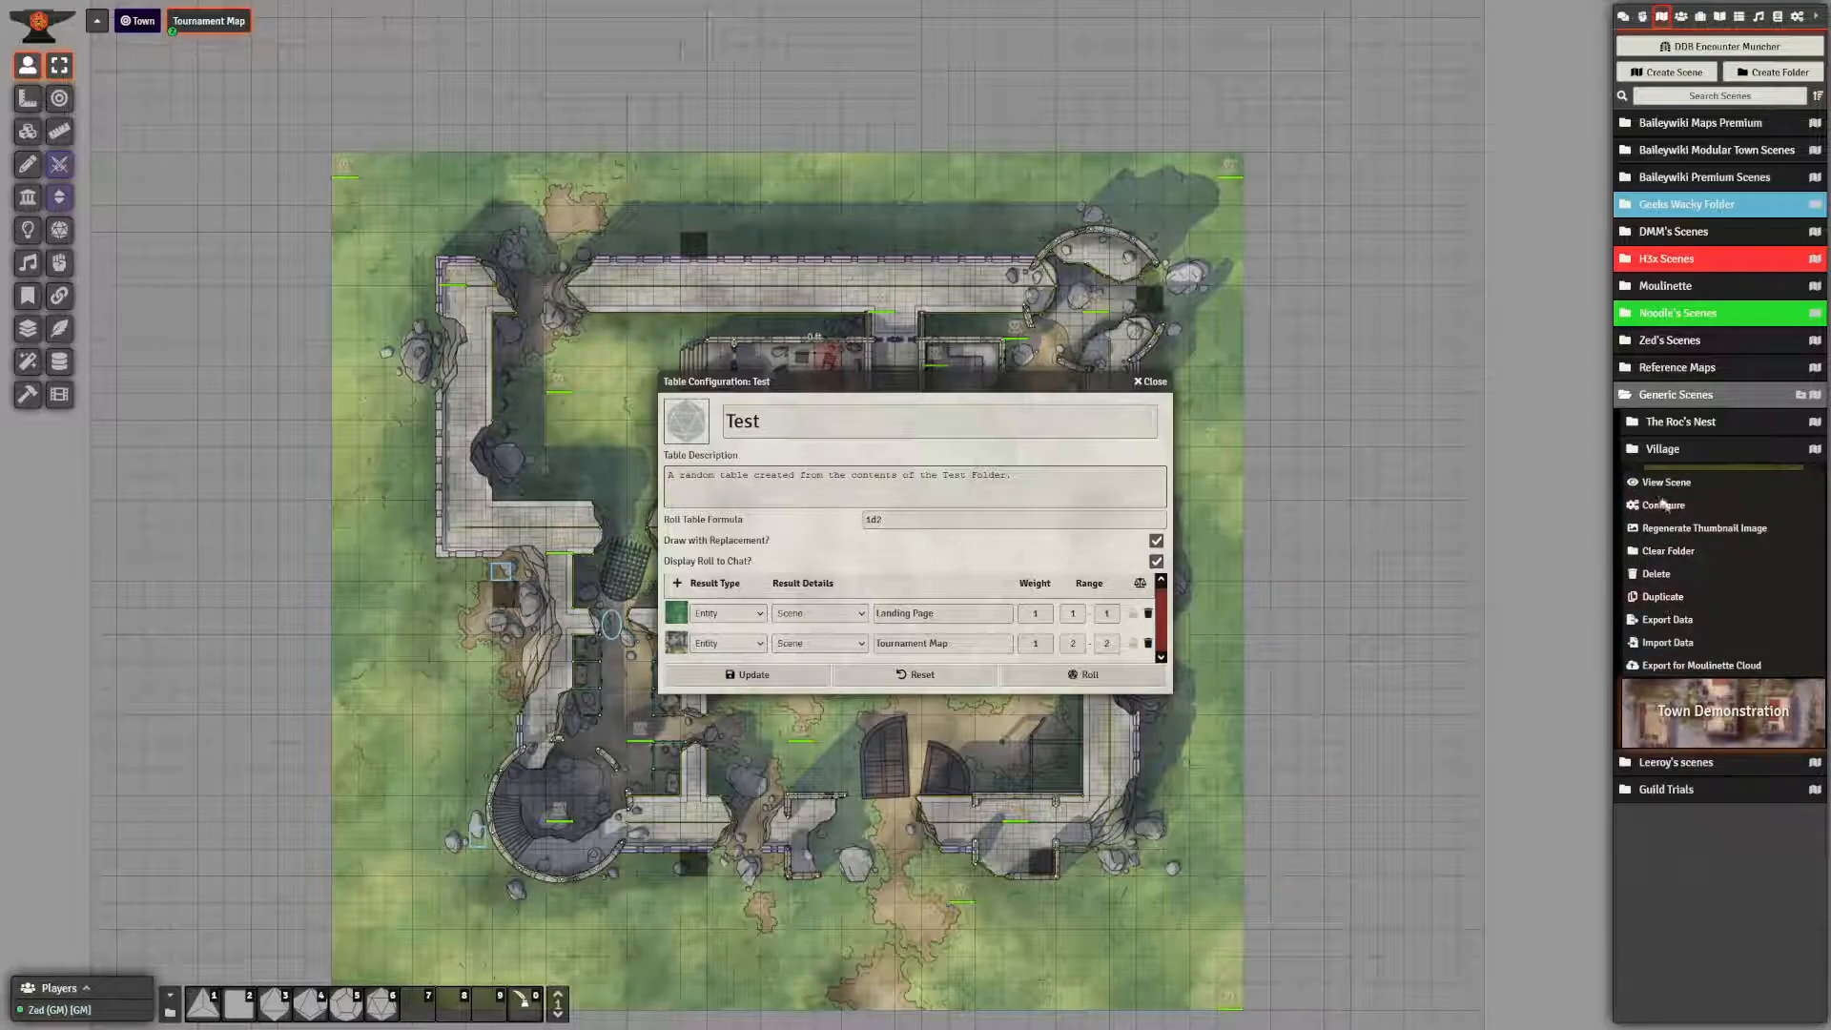
click(1678, 717)
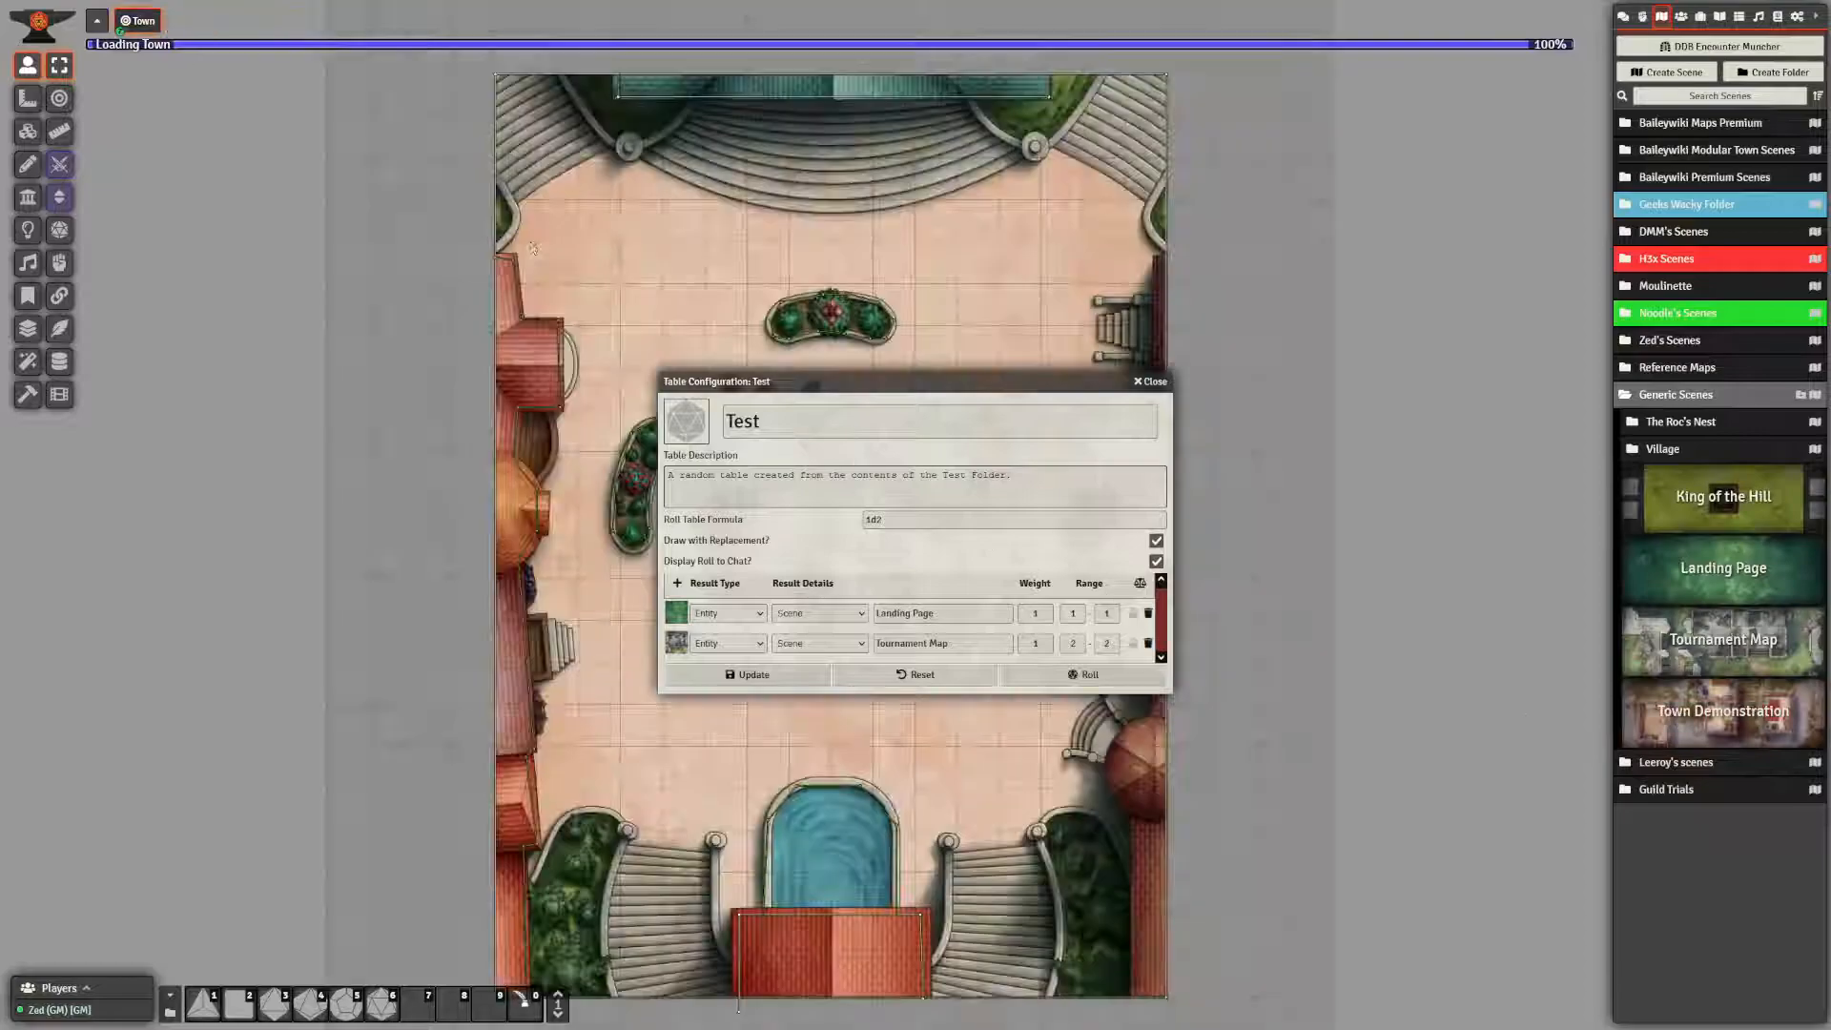
click(1145, 382)
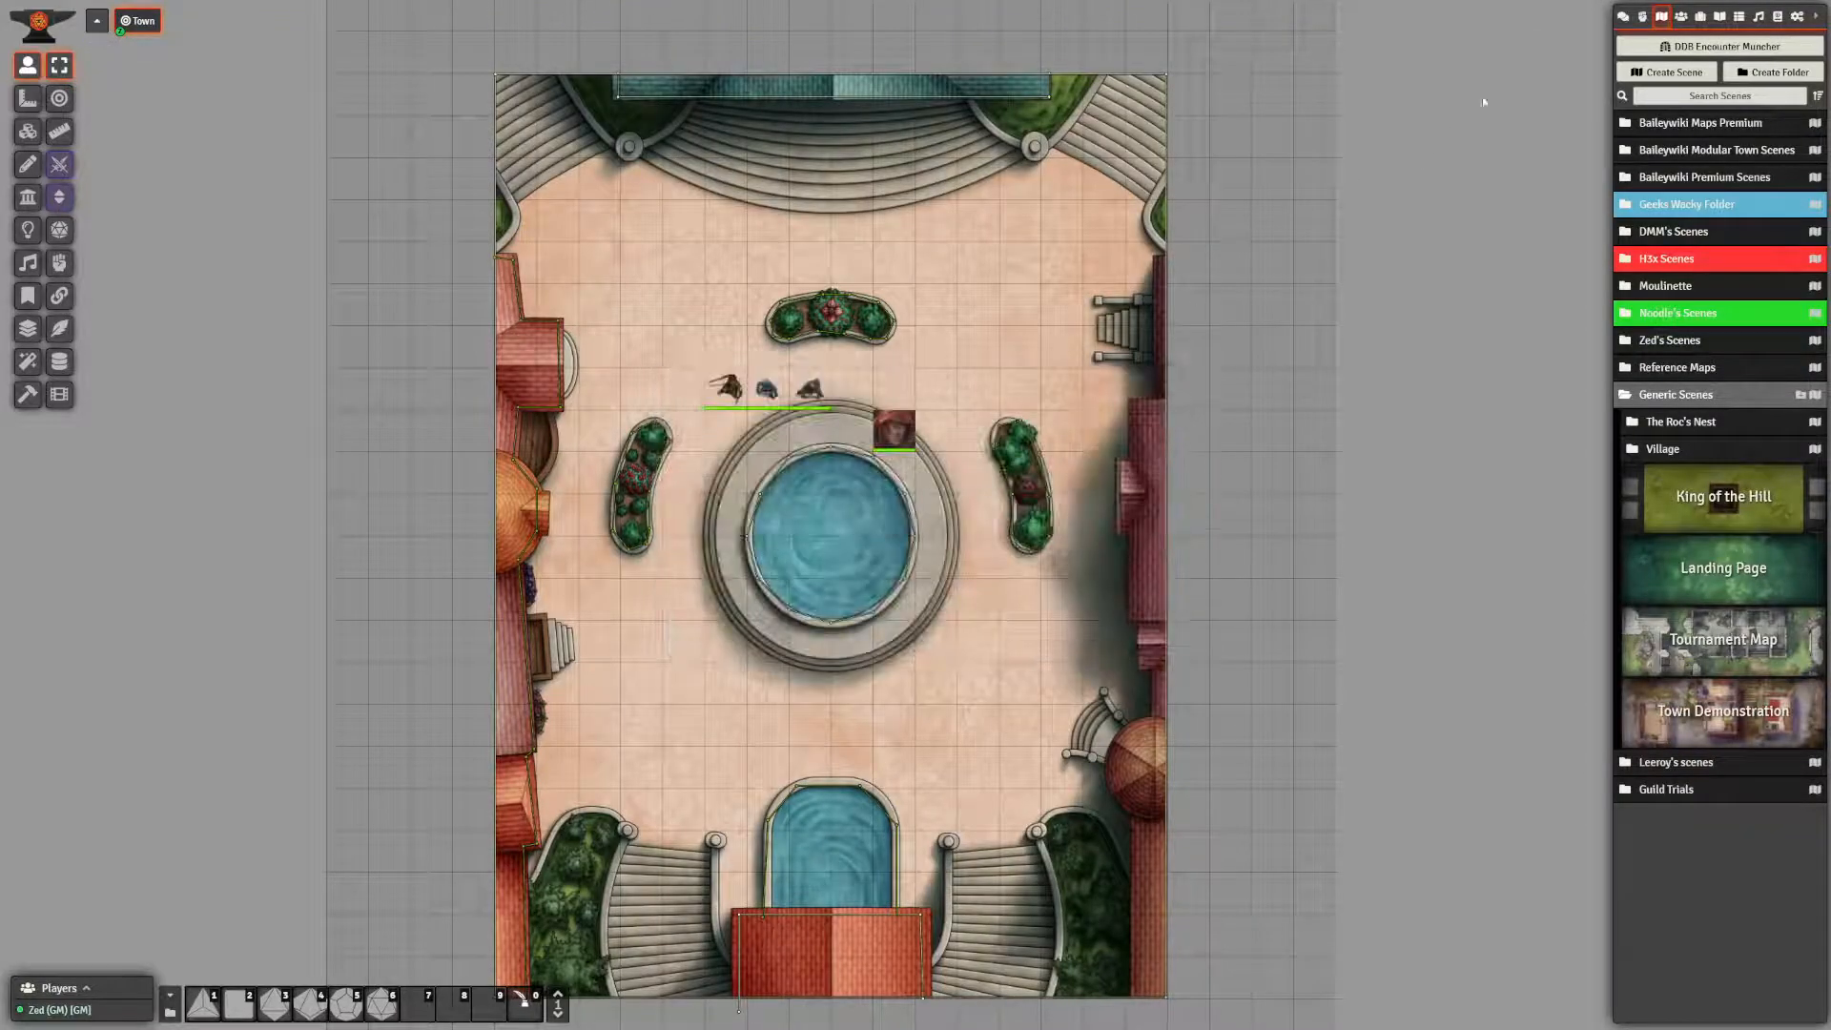
- Open the list of rollable tables and view the Test table's permission configuration, closing it without changes
key(F11)
click(1719, 77)
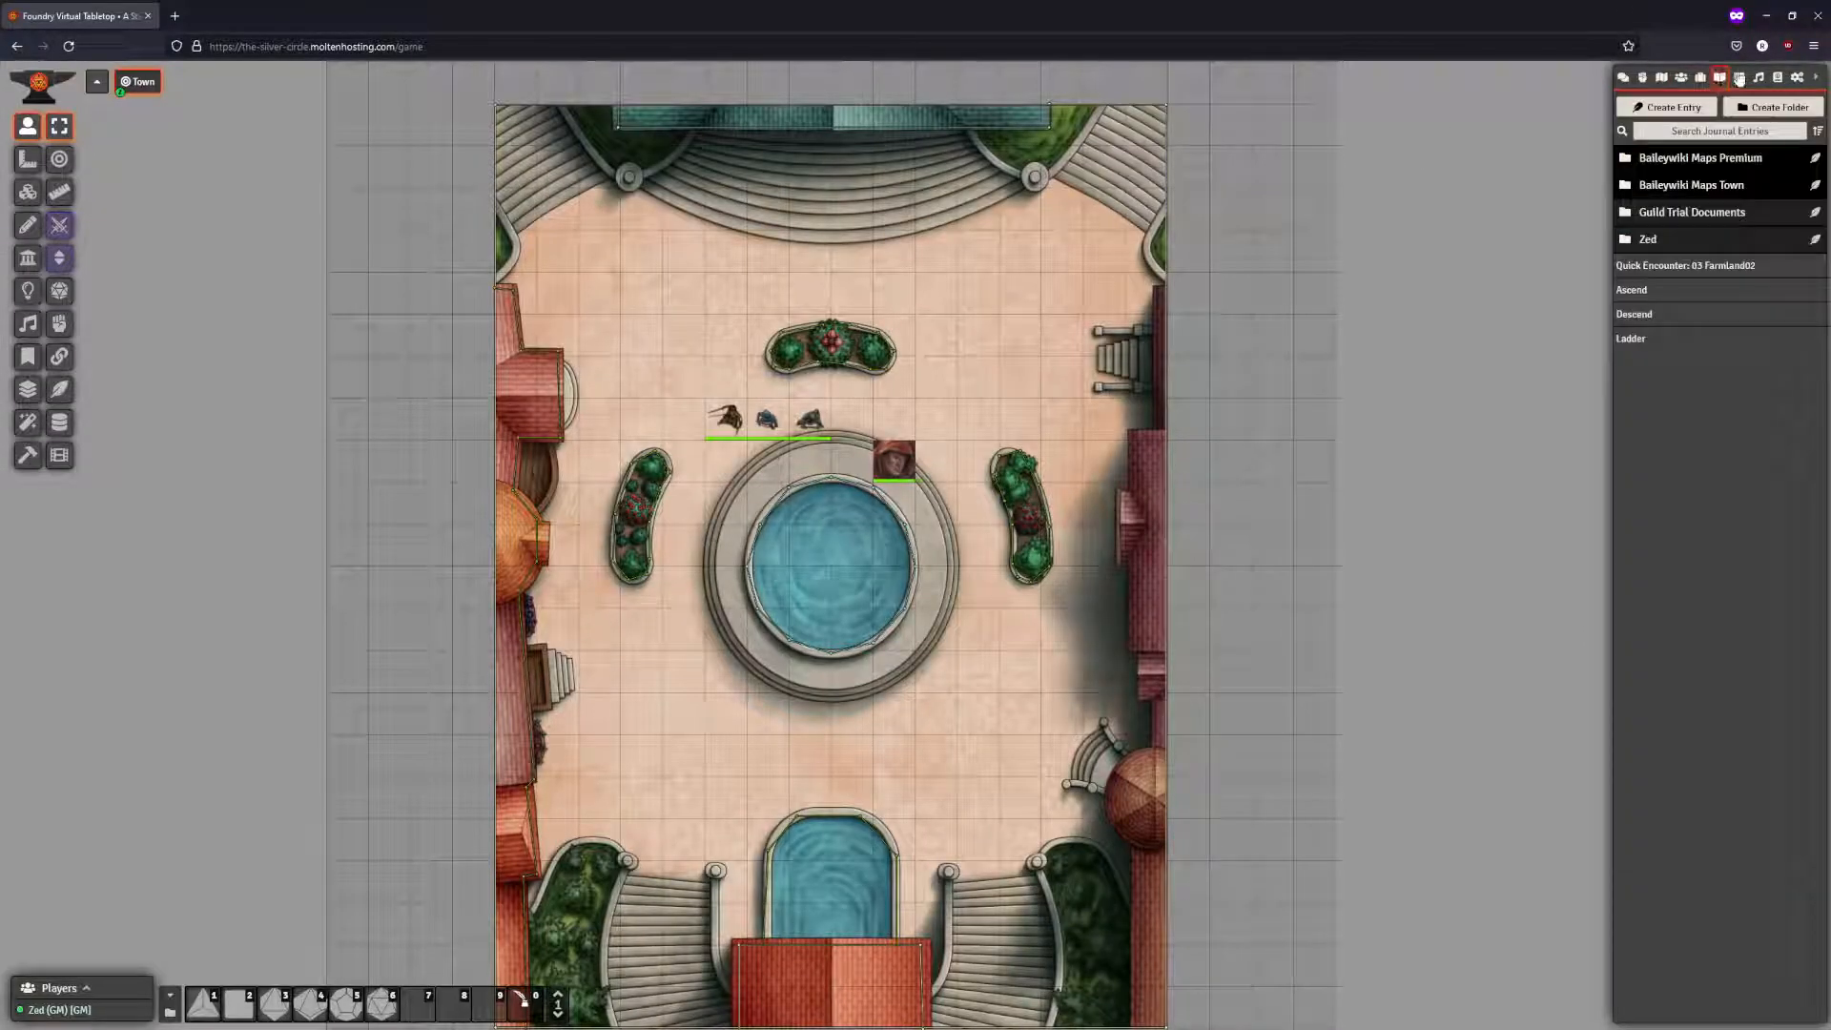
click(1739, 79)
key(F11)
right_click(1652, 127)
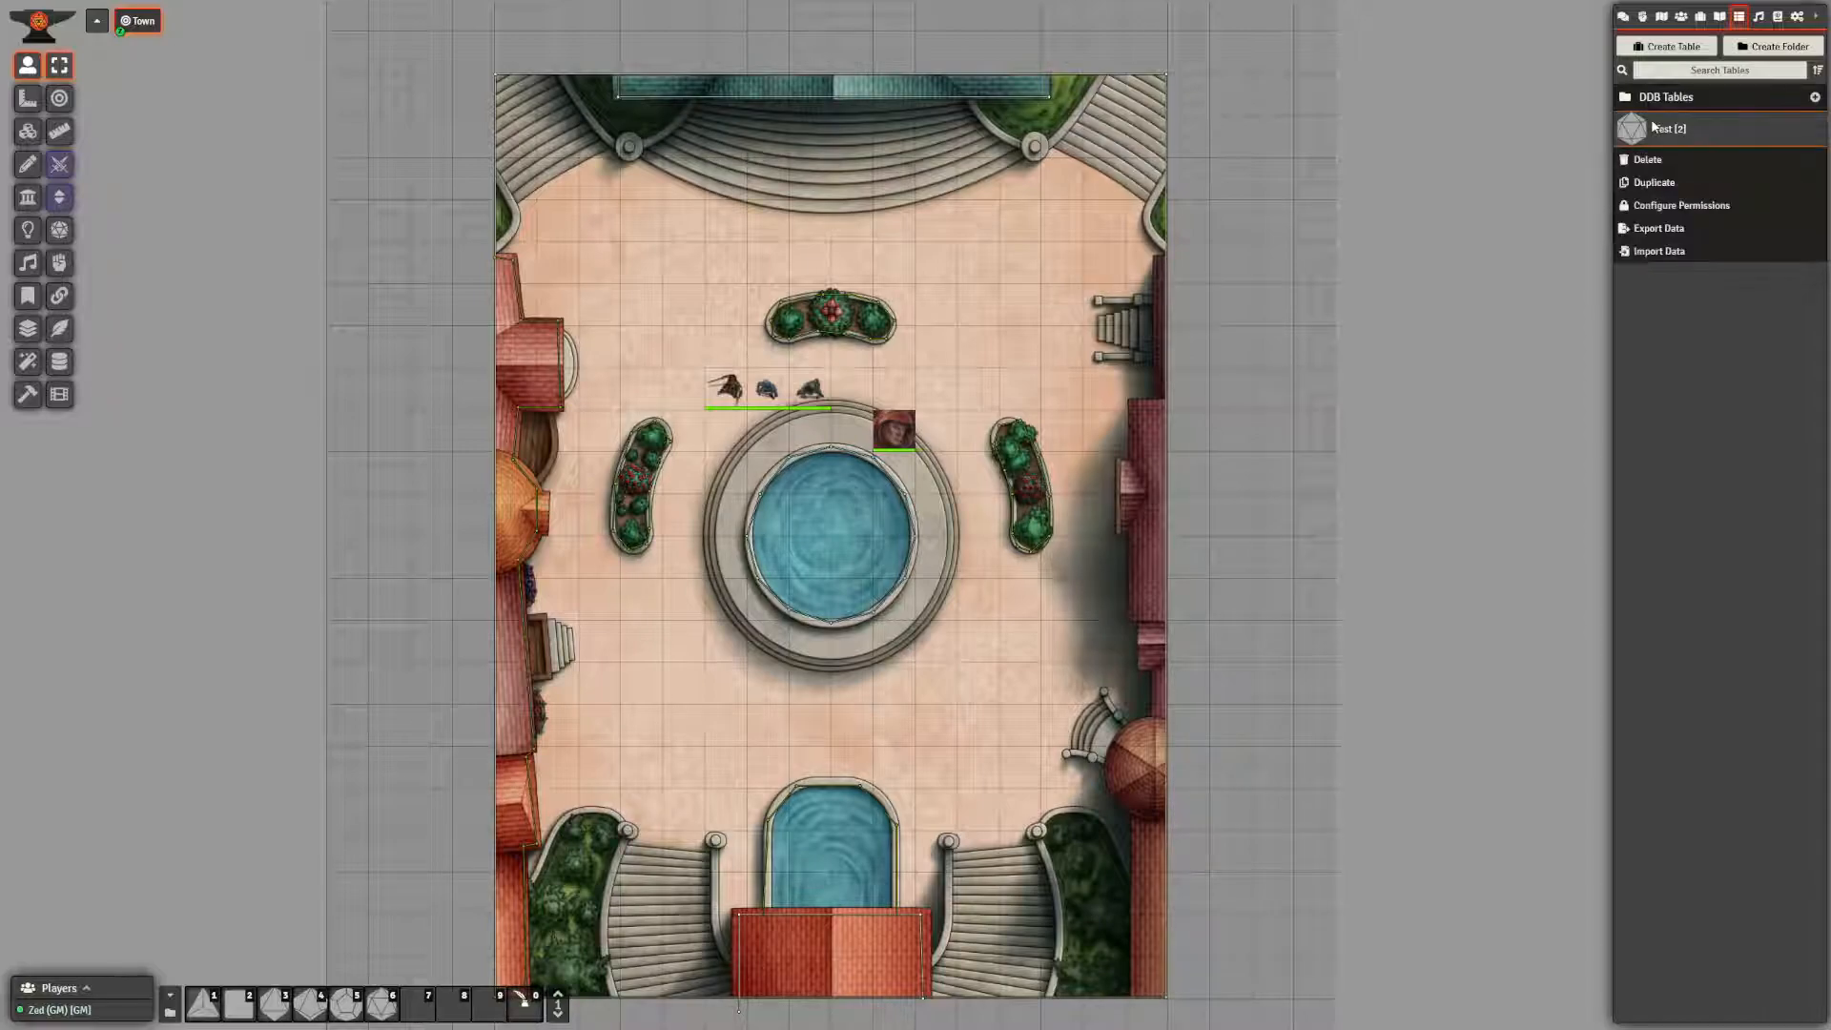
click(1659, 208)
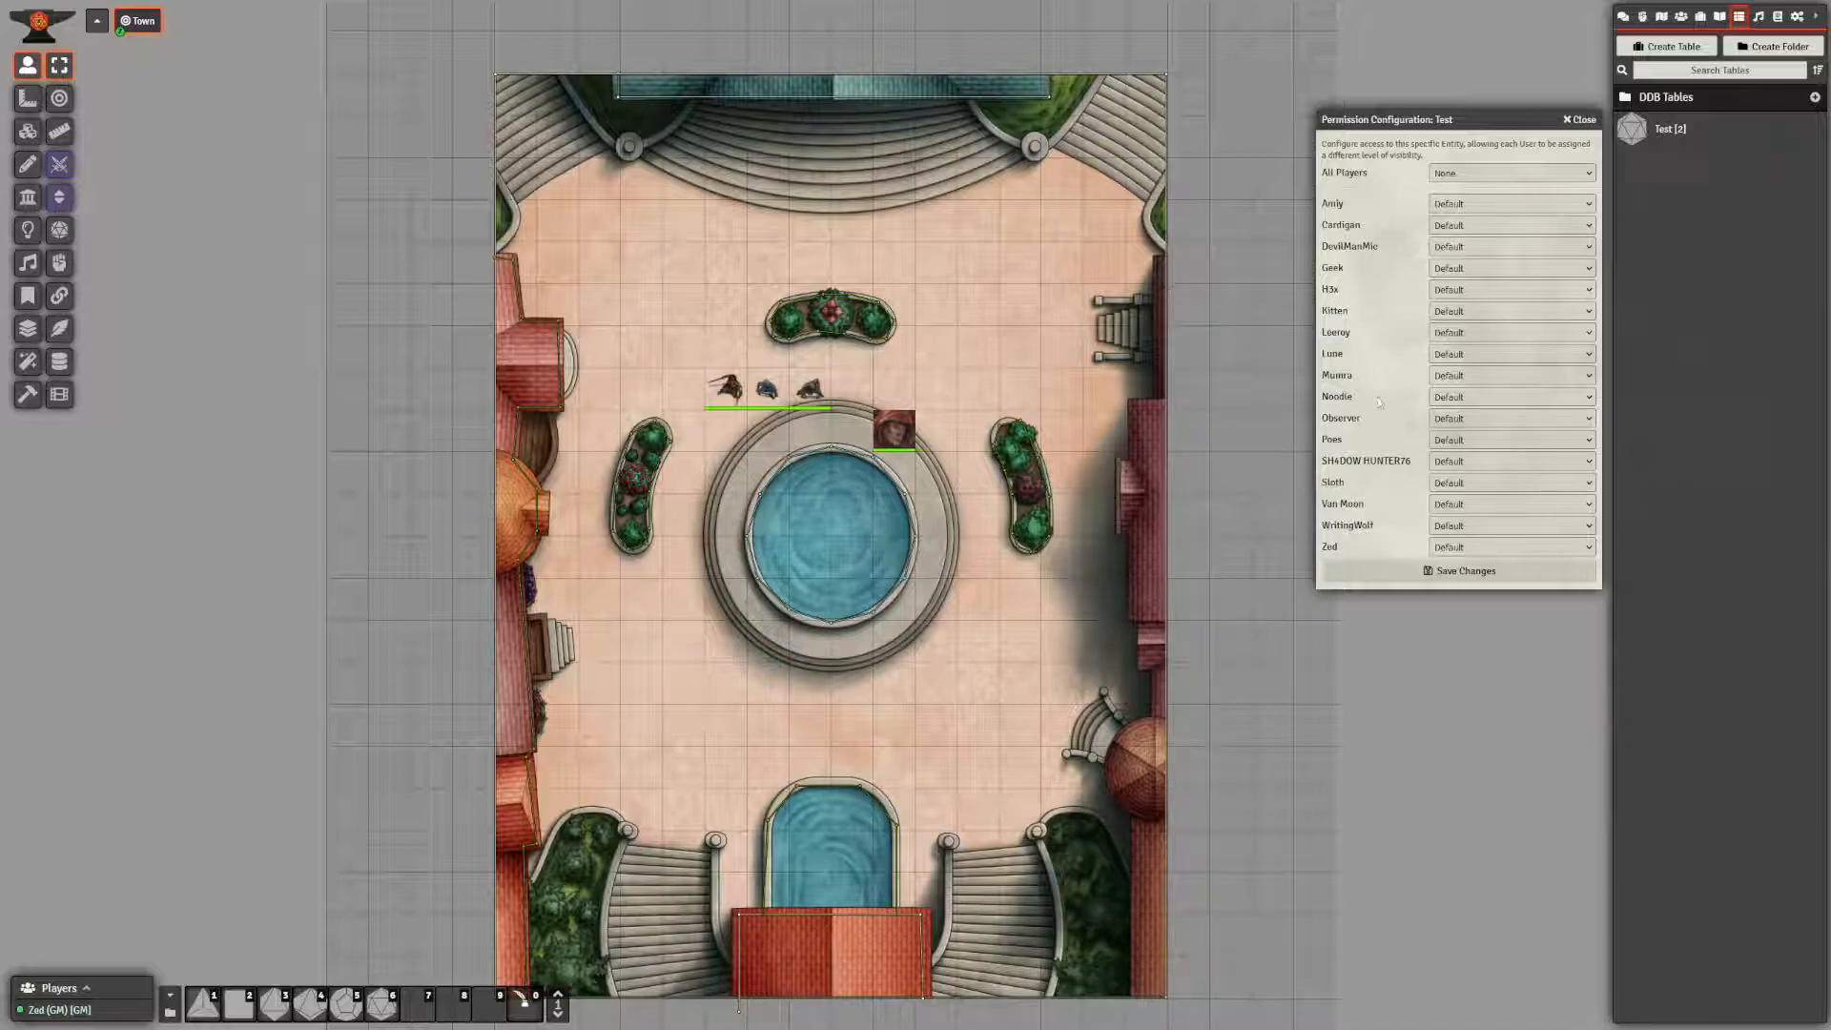
click(1579, 120)
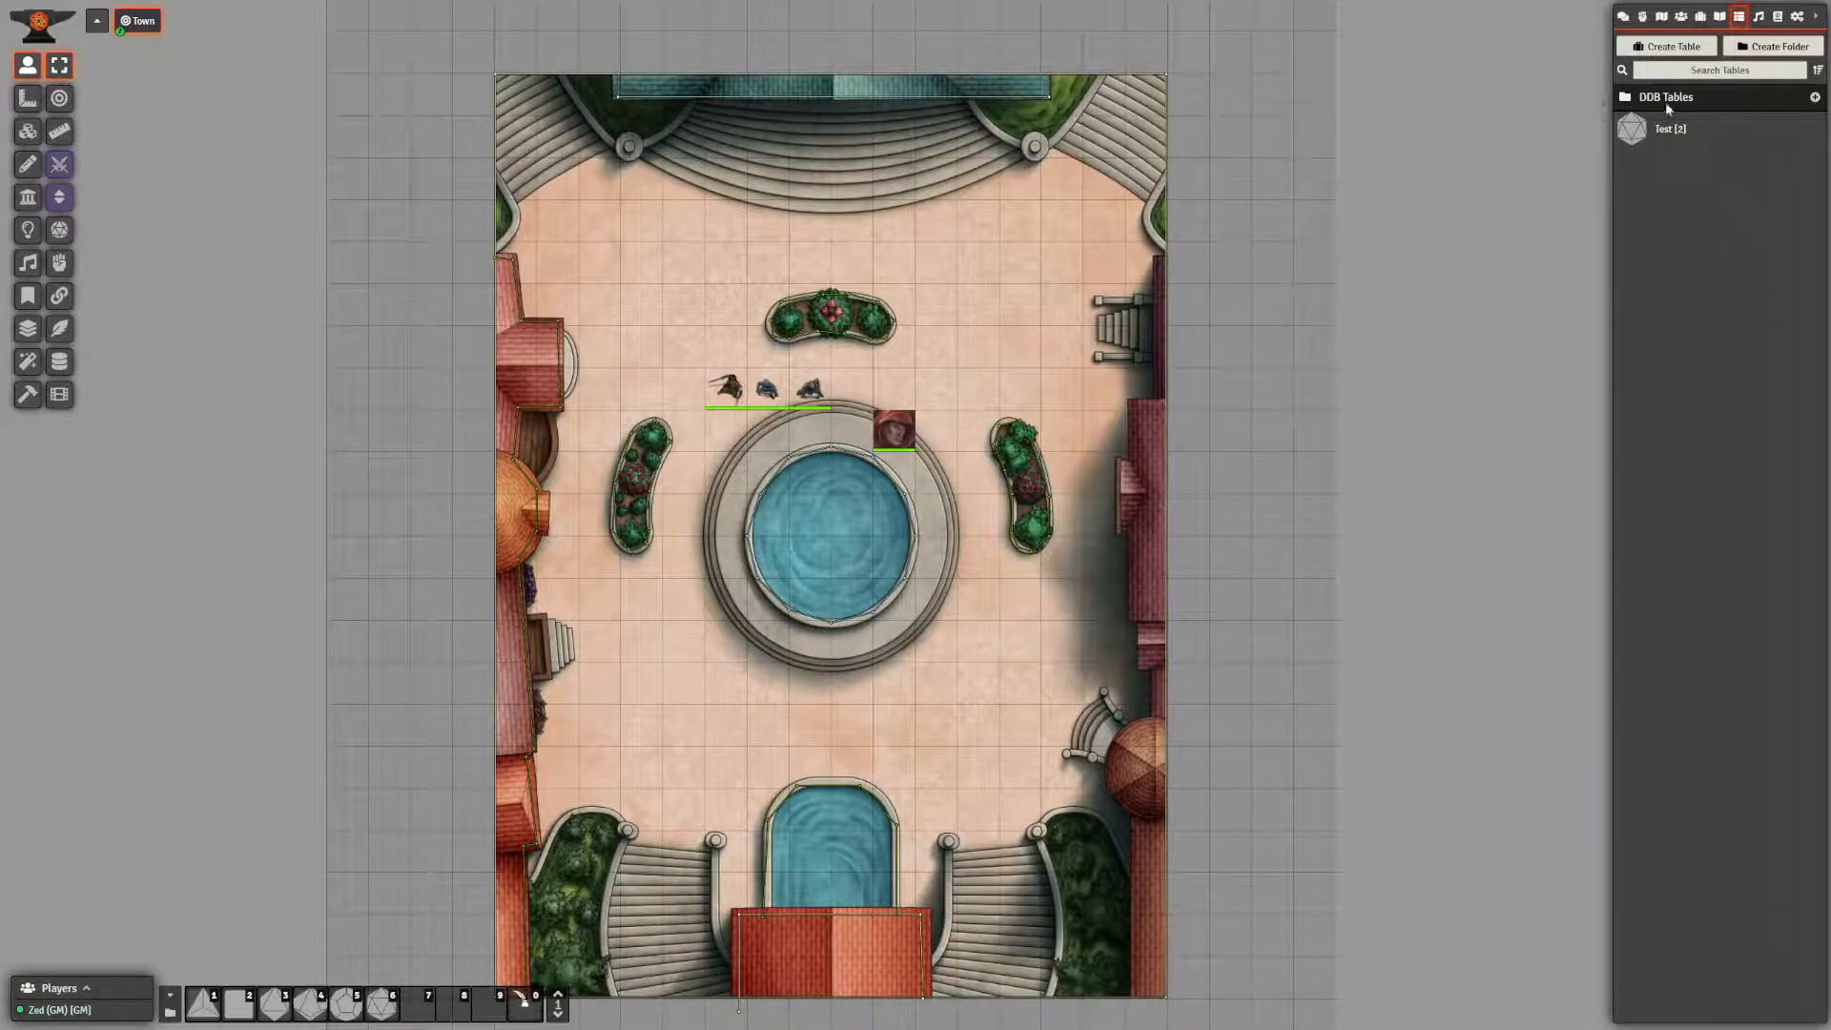
- Expand the DDB Tables folder and open the Wild Surge: Wild Magic table to view its results
click(1665, 100)
scroll(1714, 282, down, 4)
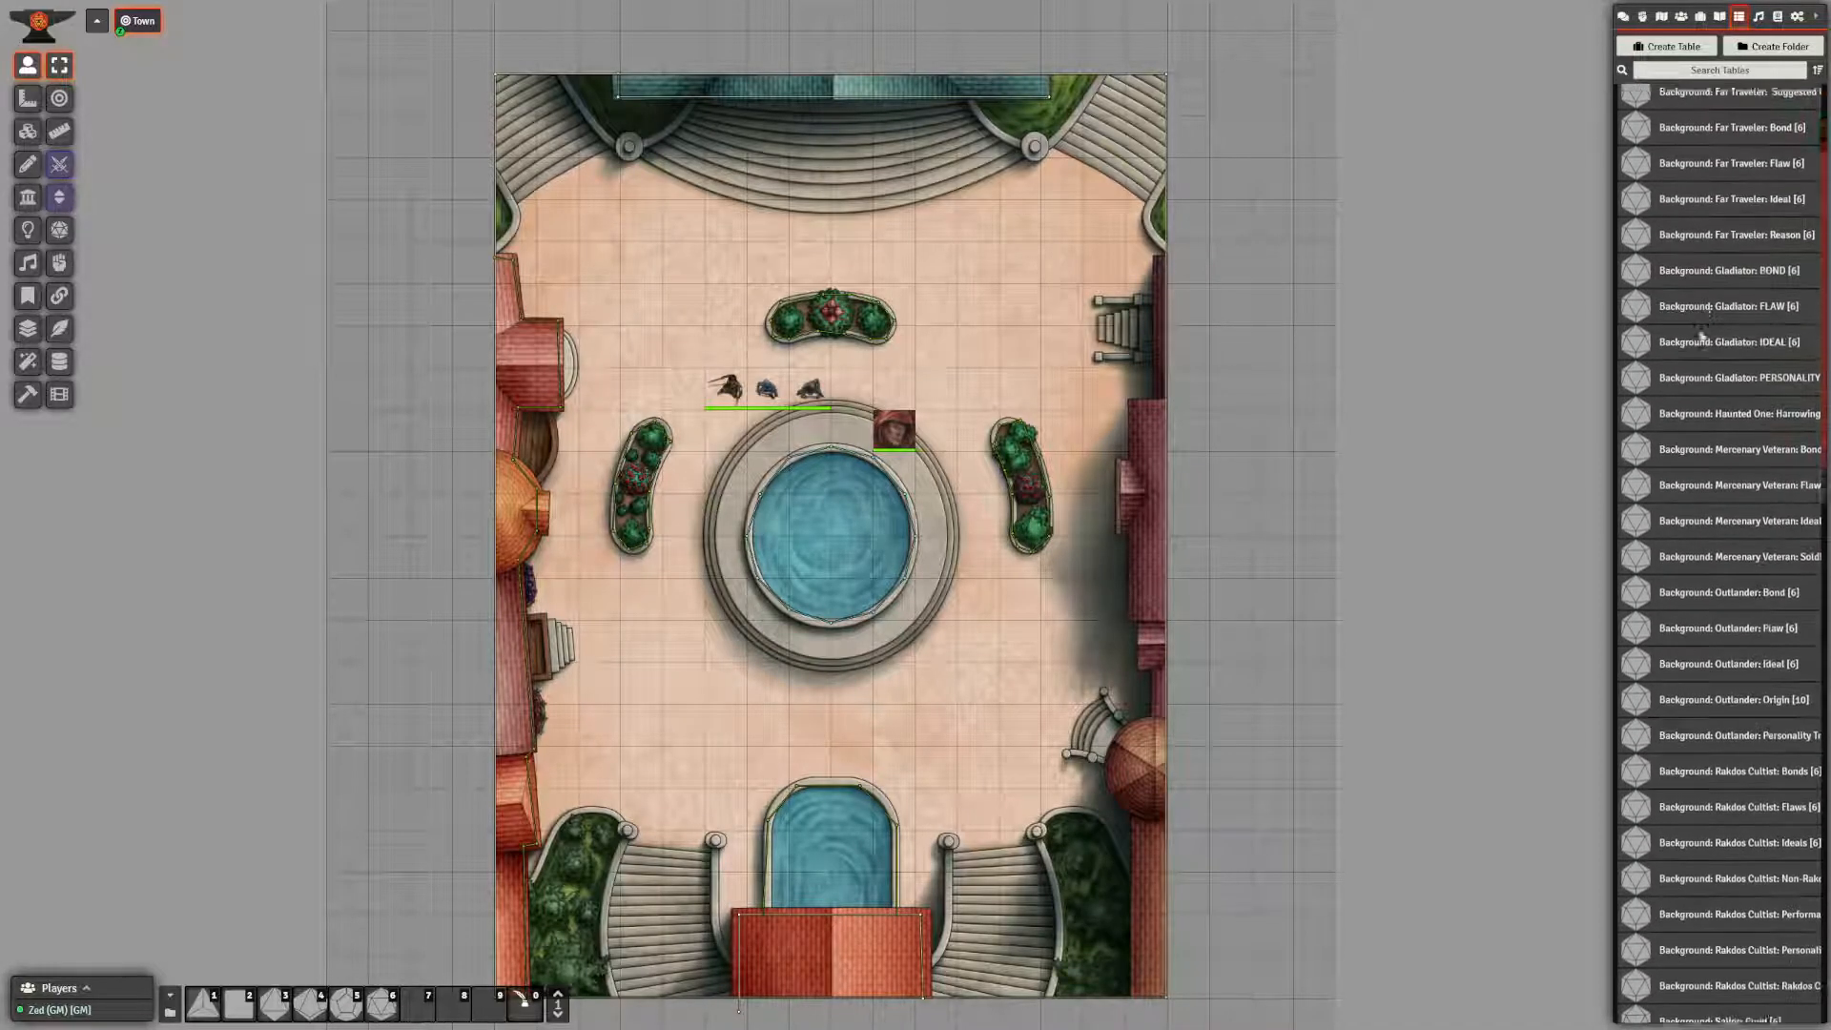
scroll(1702, 372, down, 10)
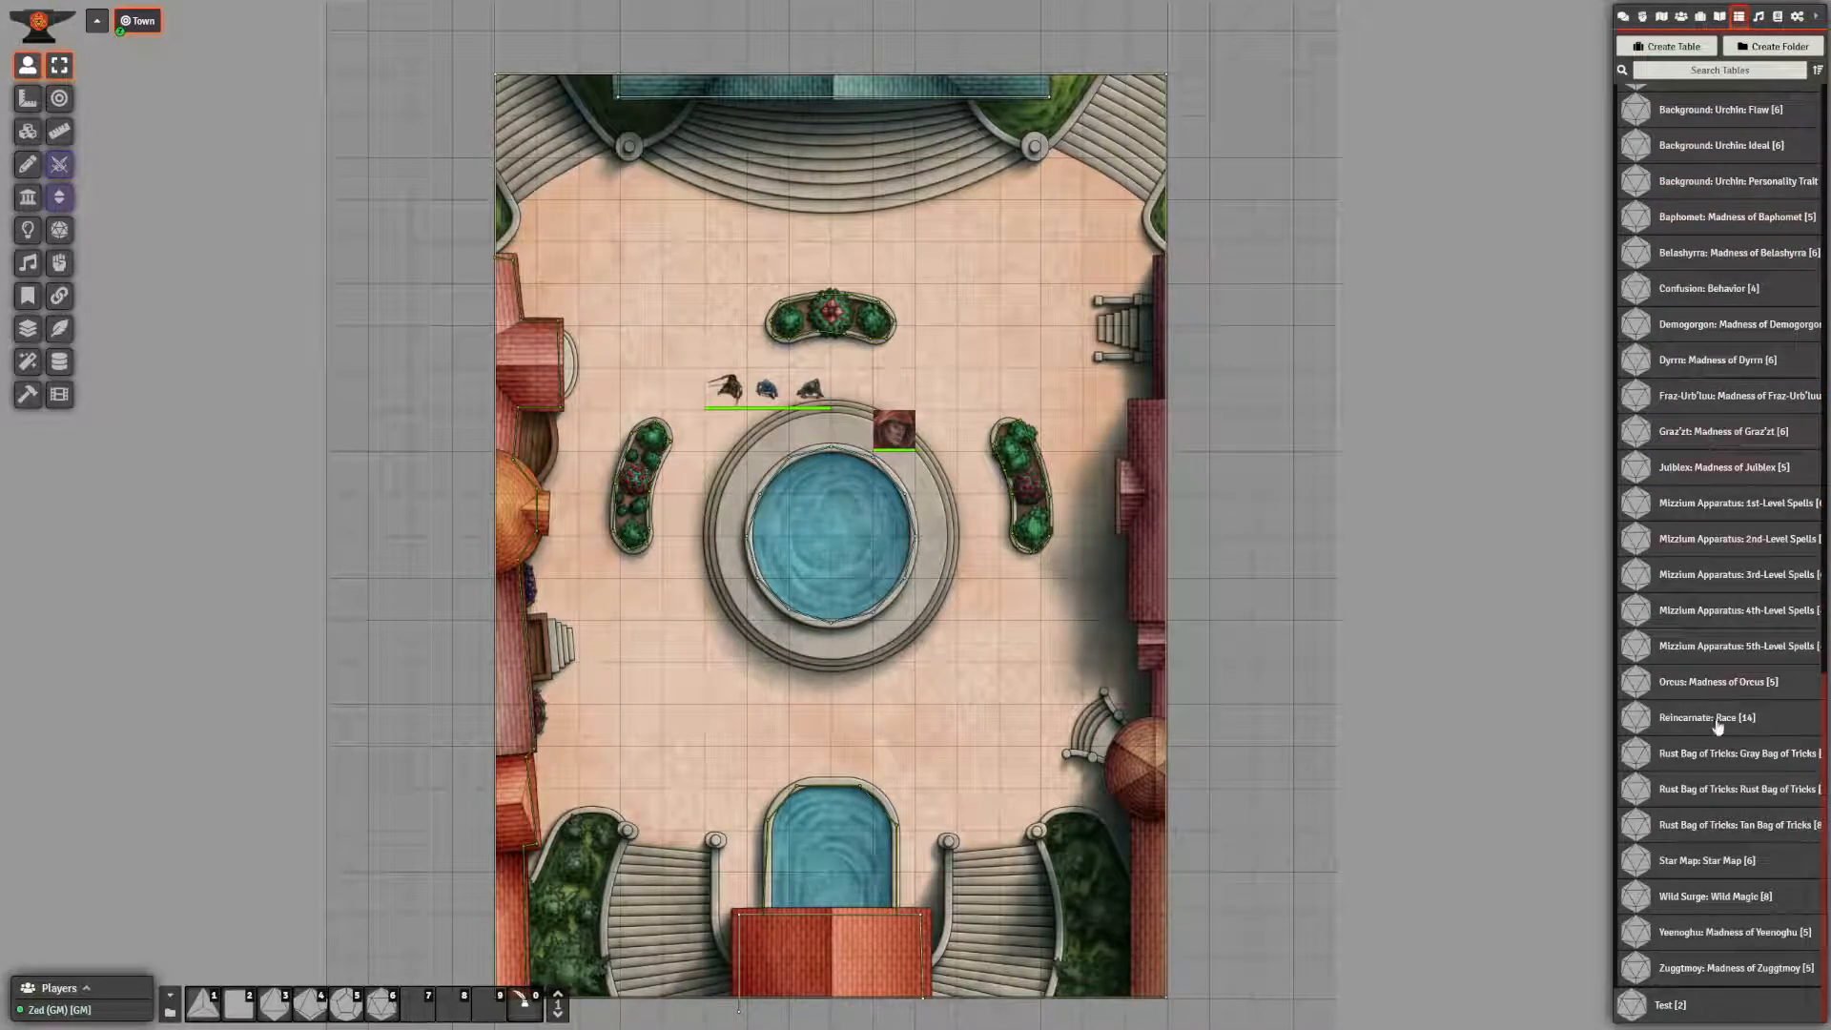
right_click(1685, 901)
click(1686, 901)
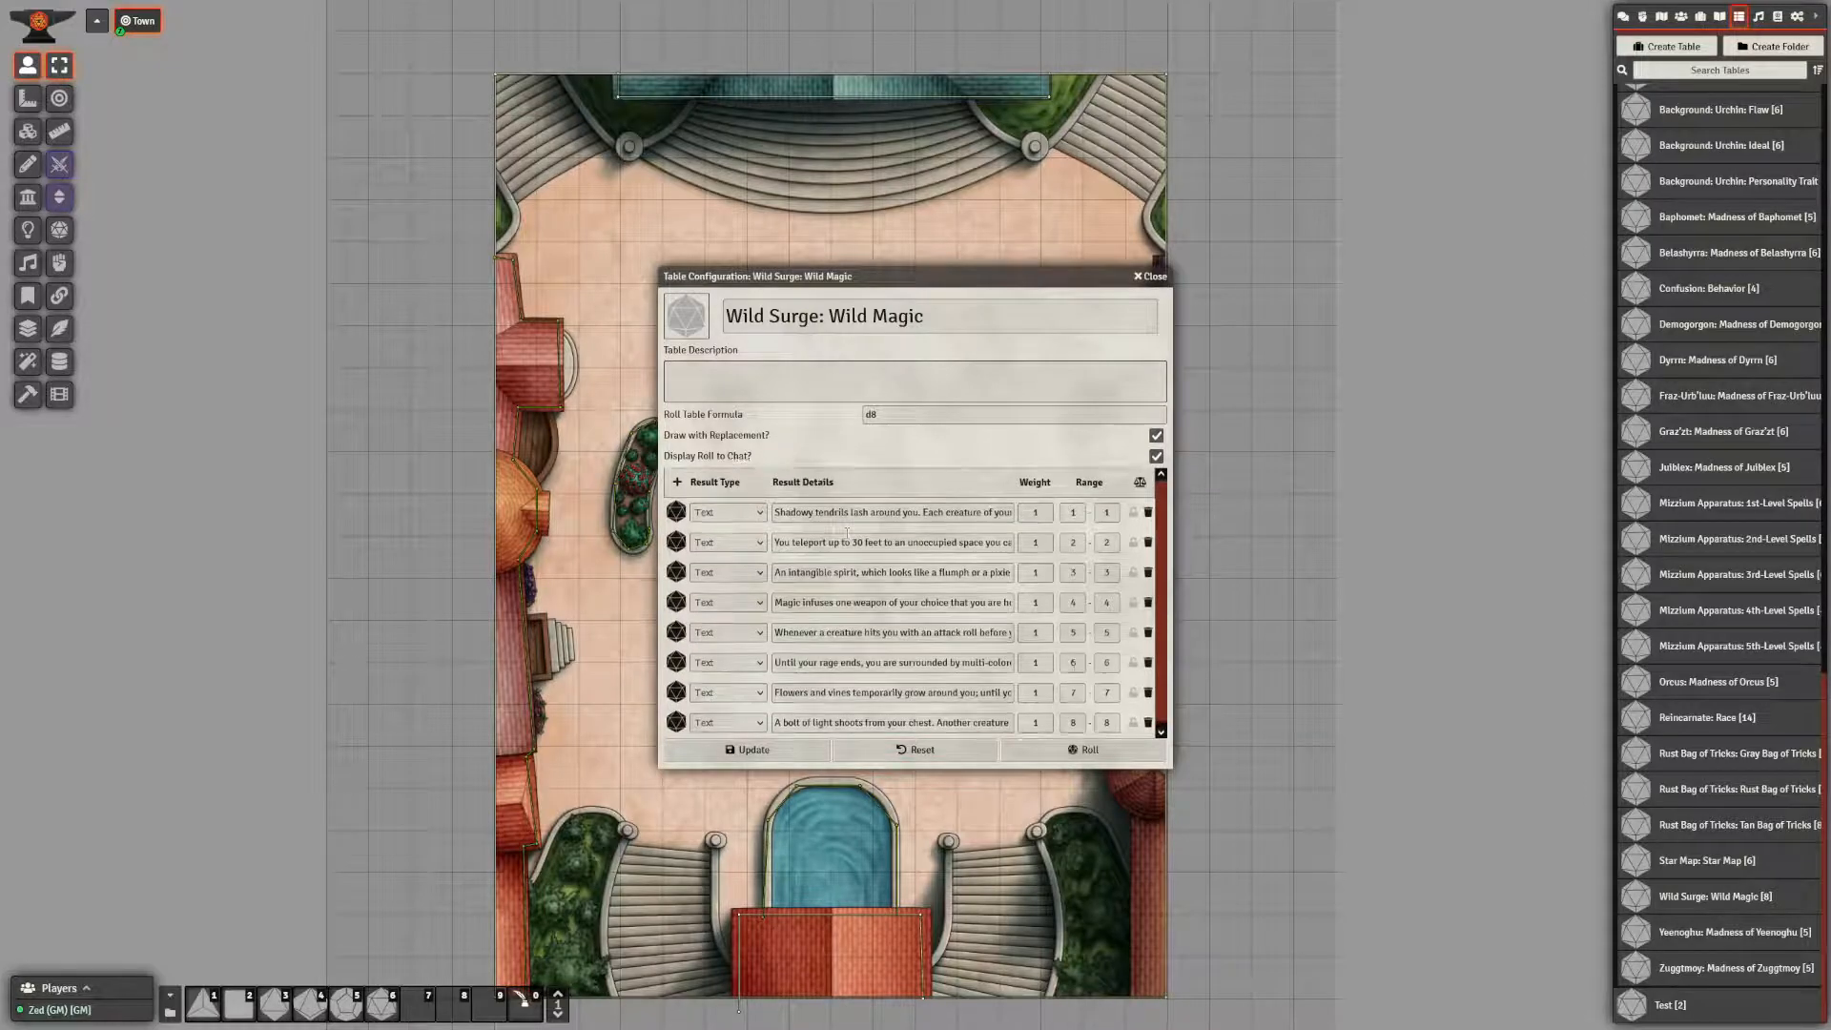
scroll(846, 536, down, 1)
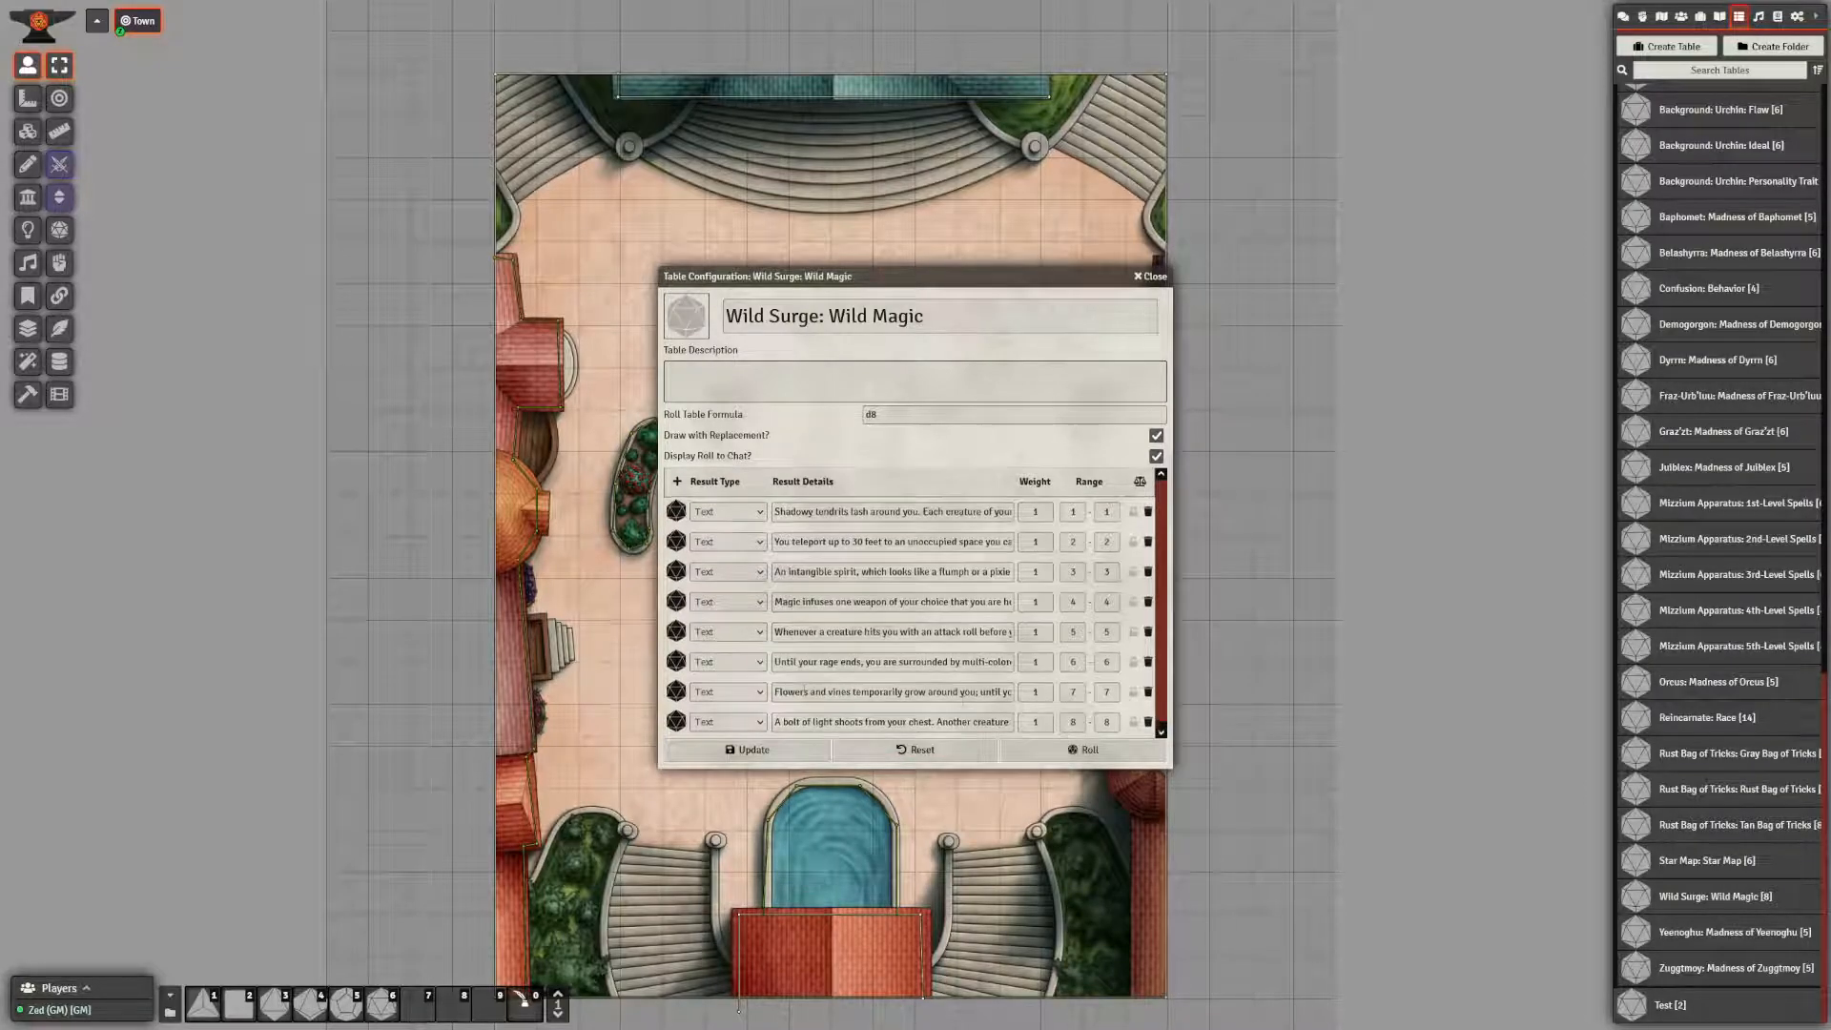
- Review the permission configuration of the Wild Surge: Wild Magic table and close both of its windows
right_click(1725, 896)
click(1677, 819)
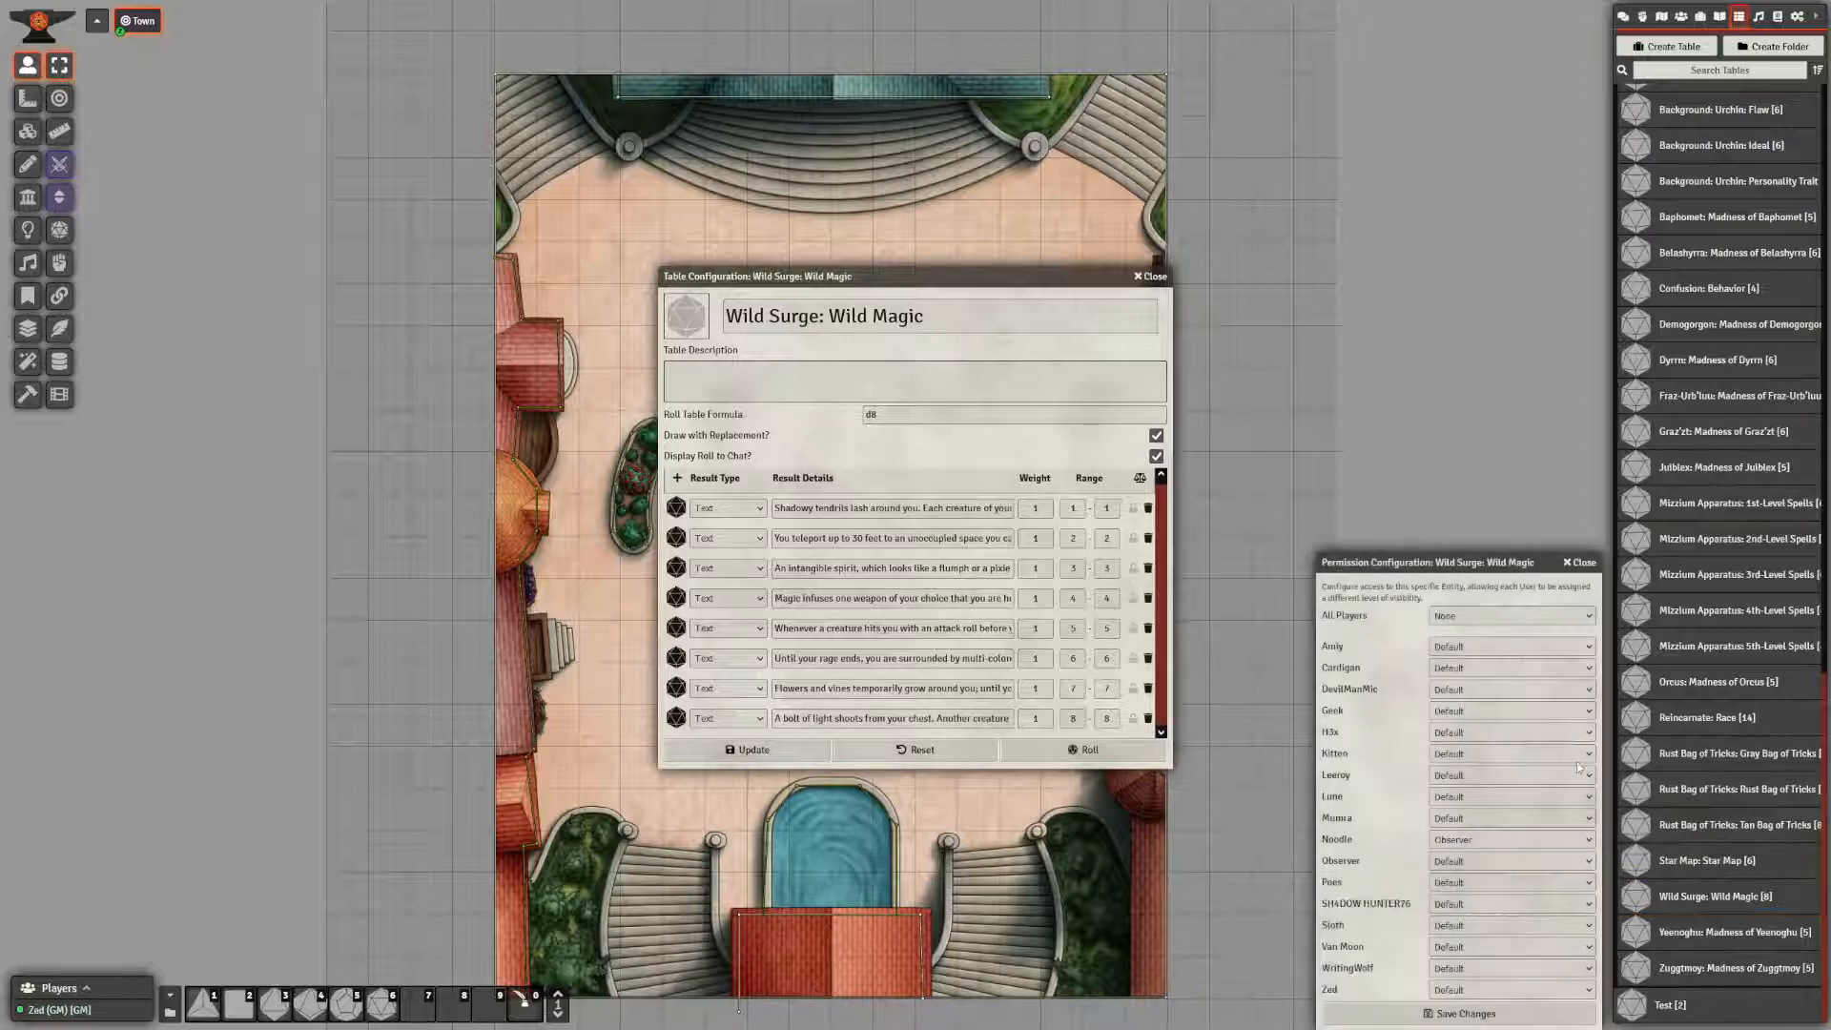
click(1577, 564)
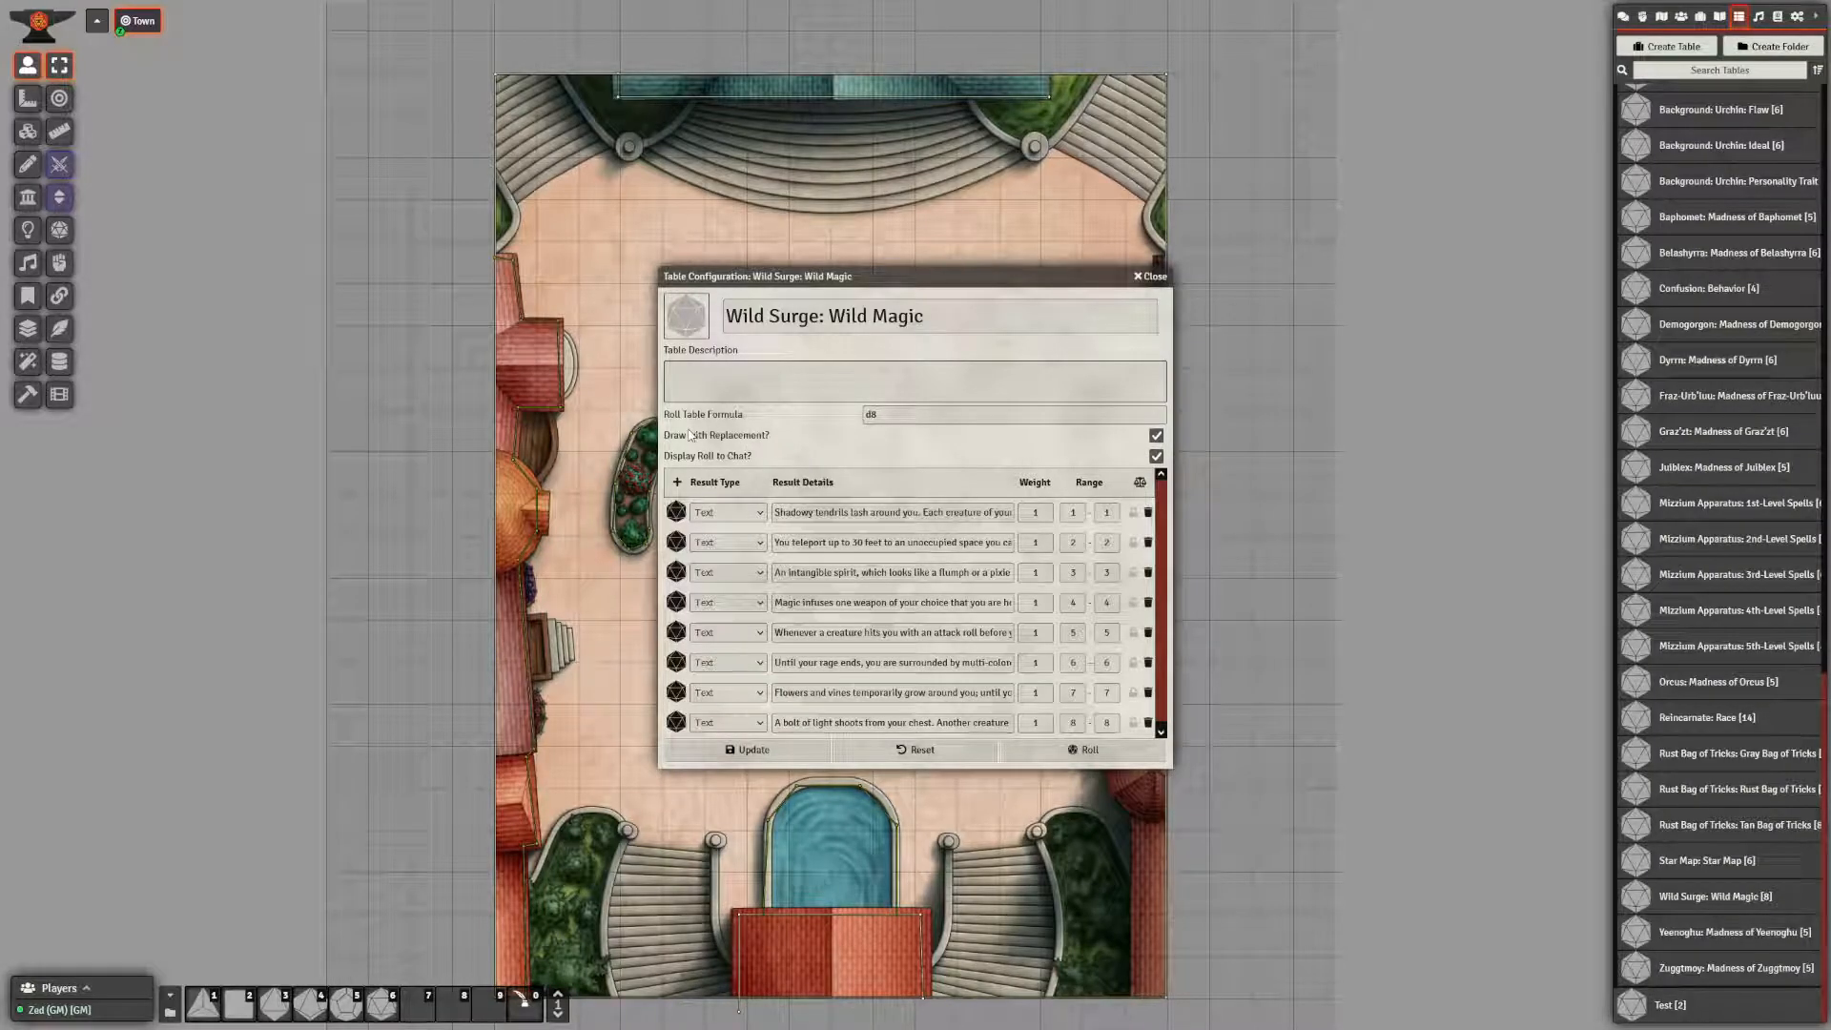
click(1151, 279)
- Reopen the Wild Surge: Wild Magic table, roll on it and close its configuration
click(1670, 898)
click(1069, 755)
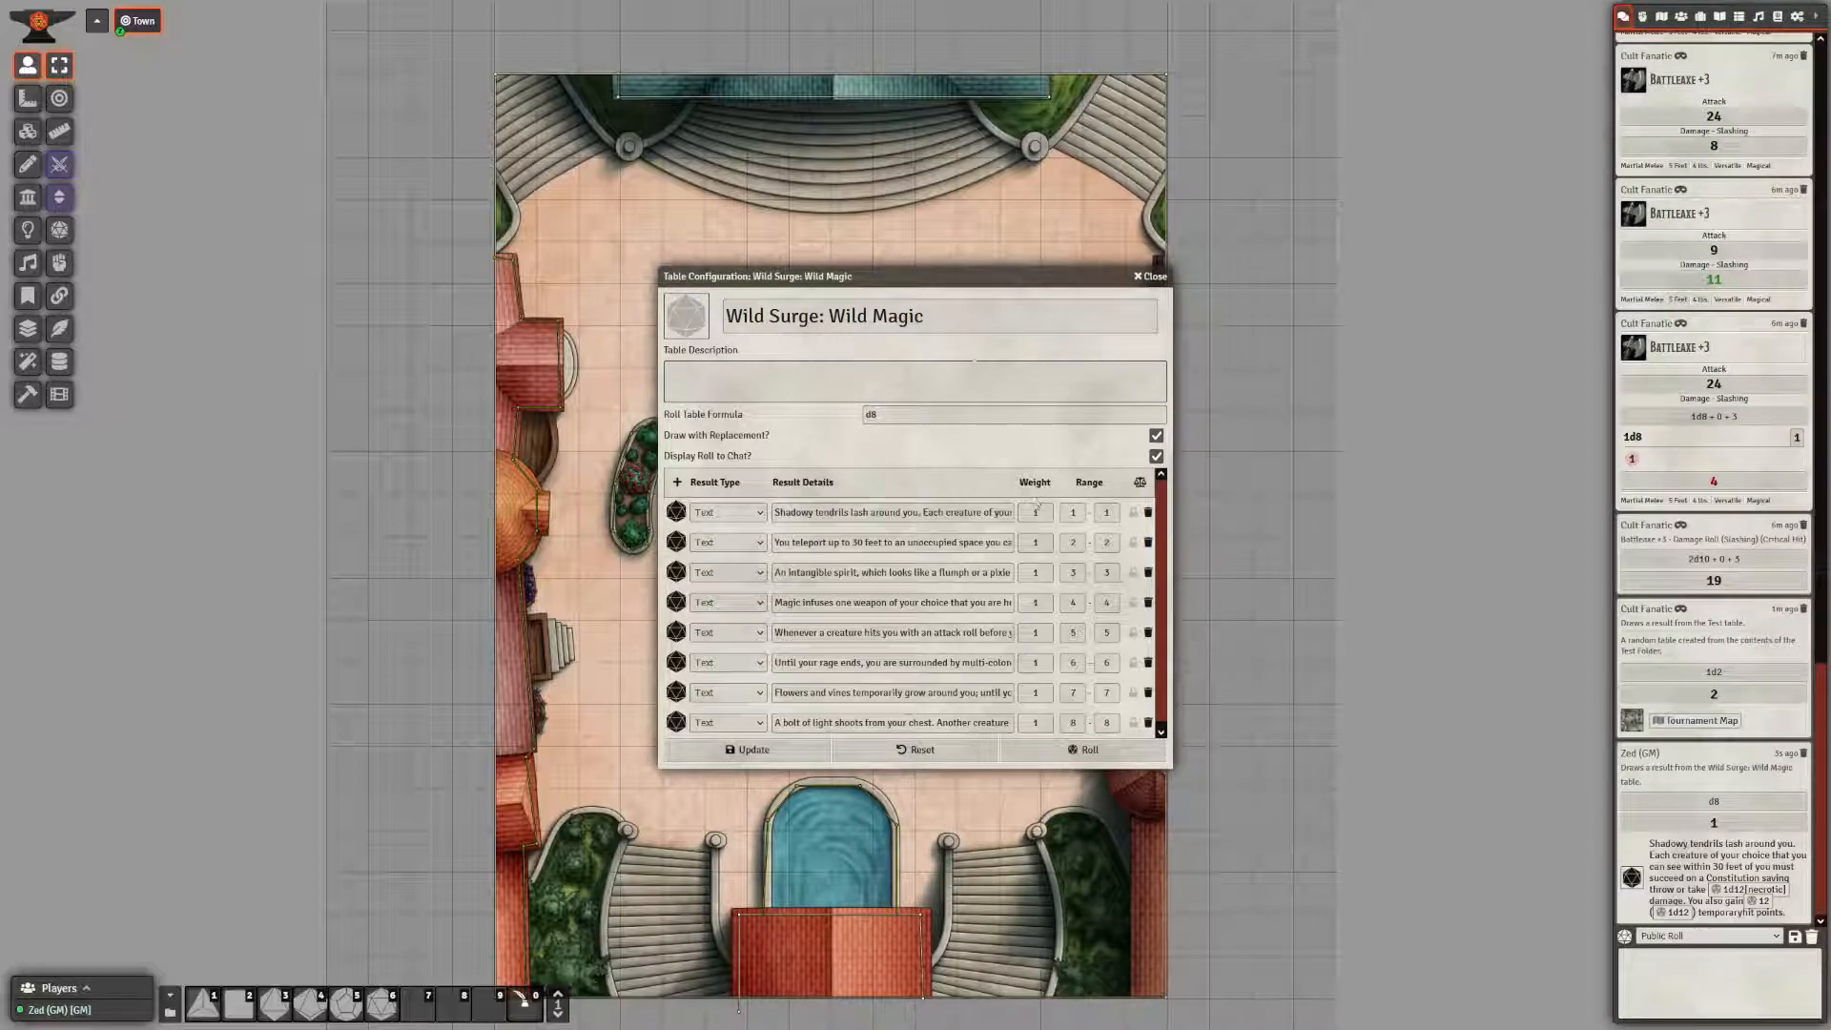
click(1151, 275)
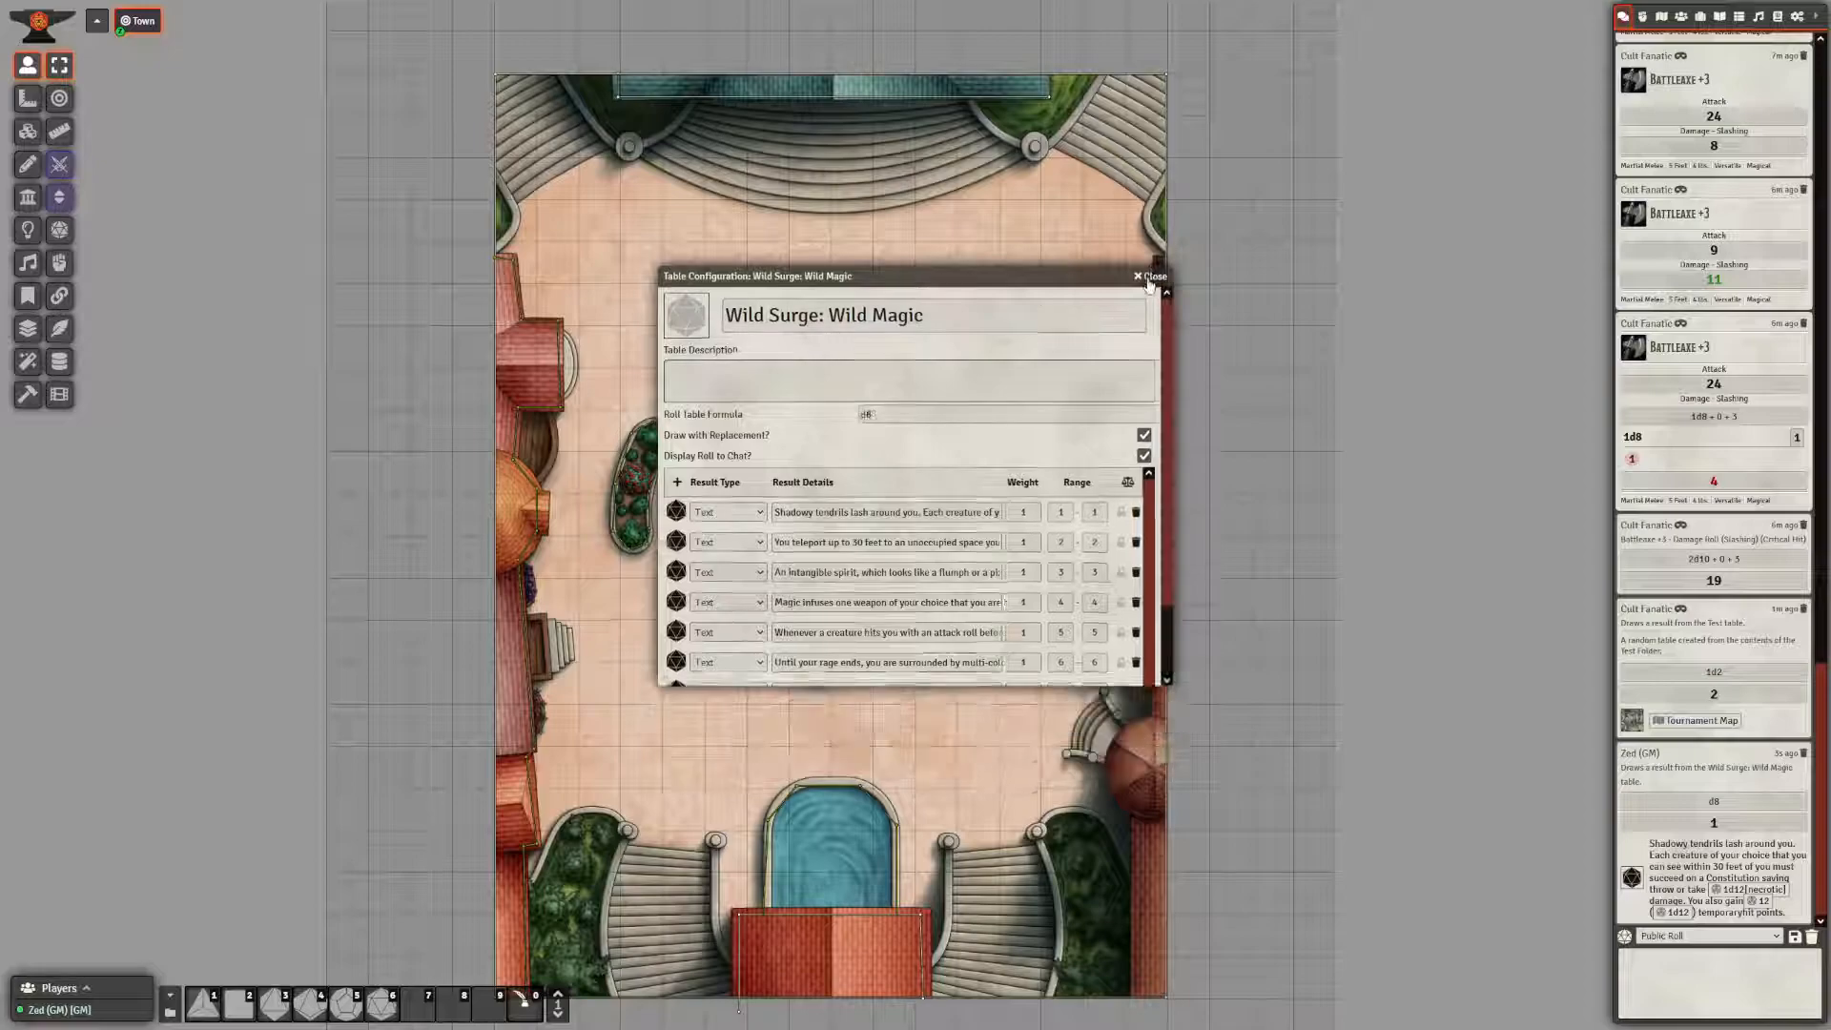
- Open the Rust Bag of Tricks: Rust Bag of Tricks table and roll on it
click(1737, 17)
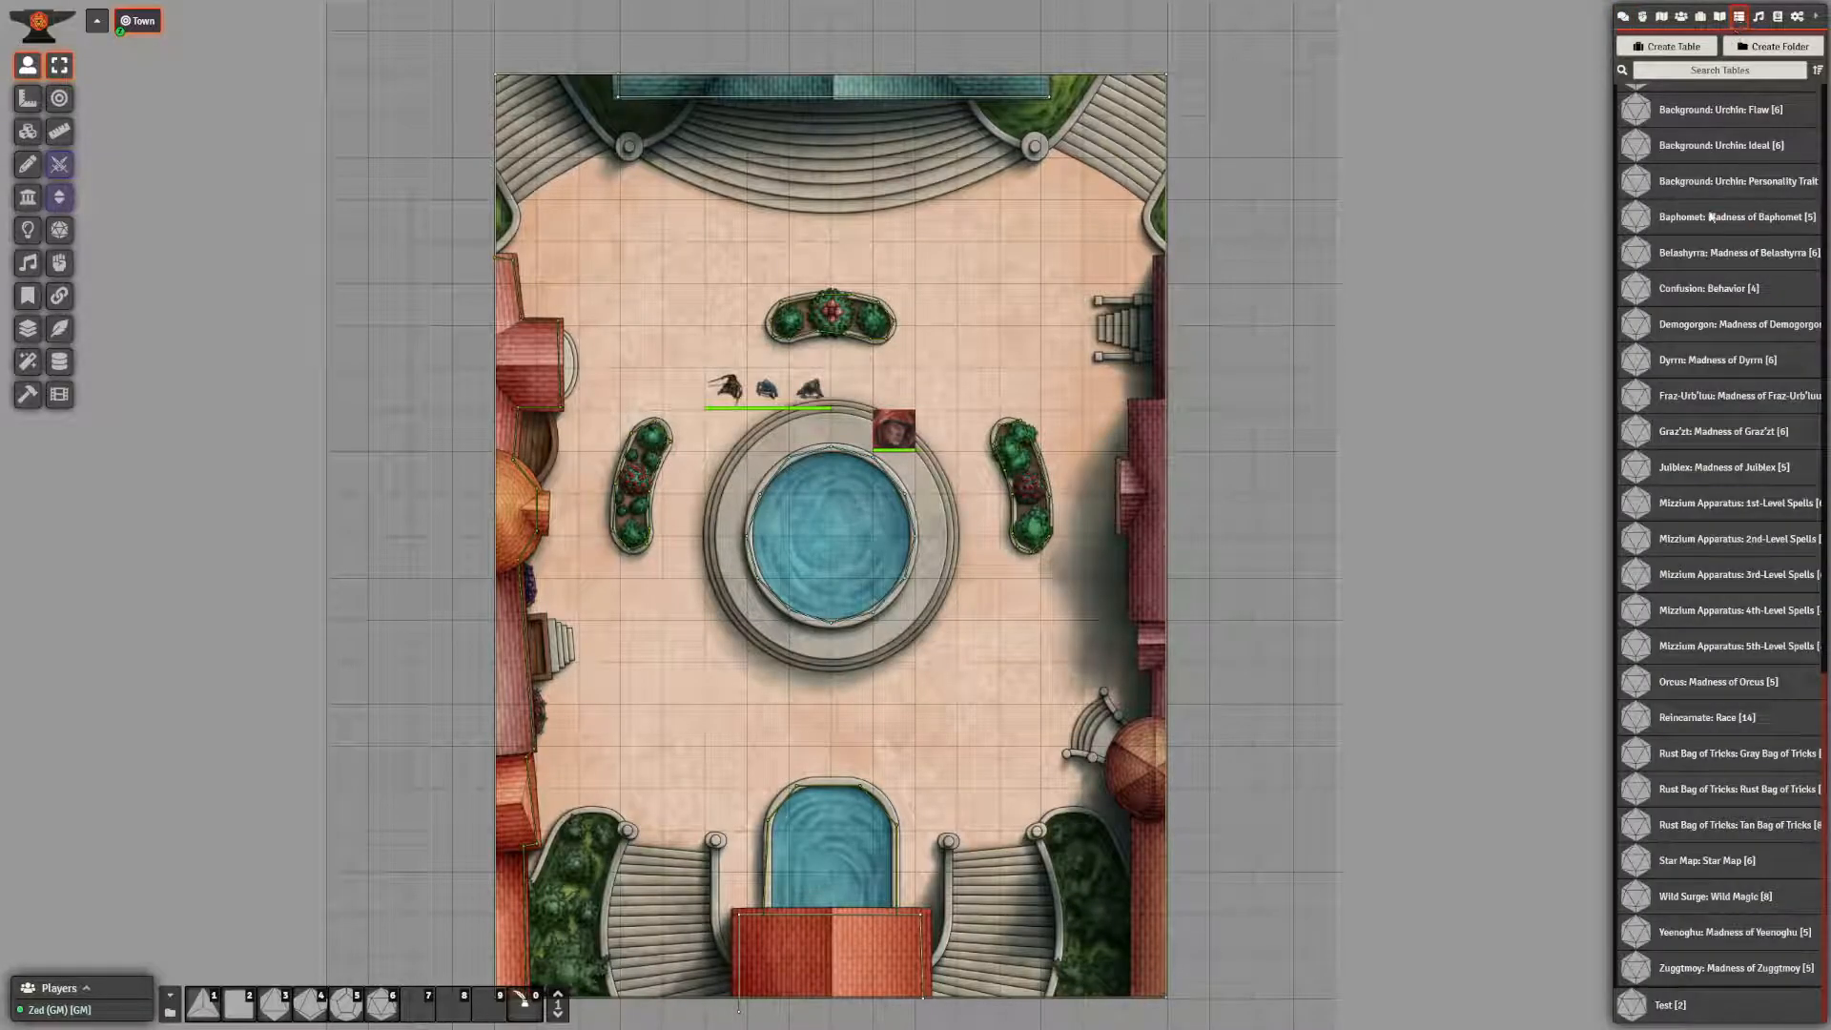
click(1692, 790)
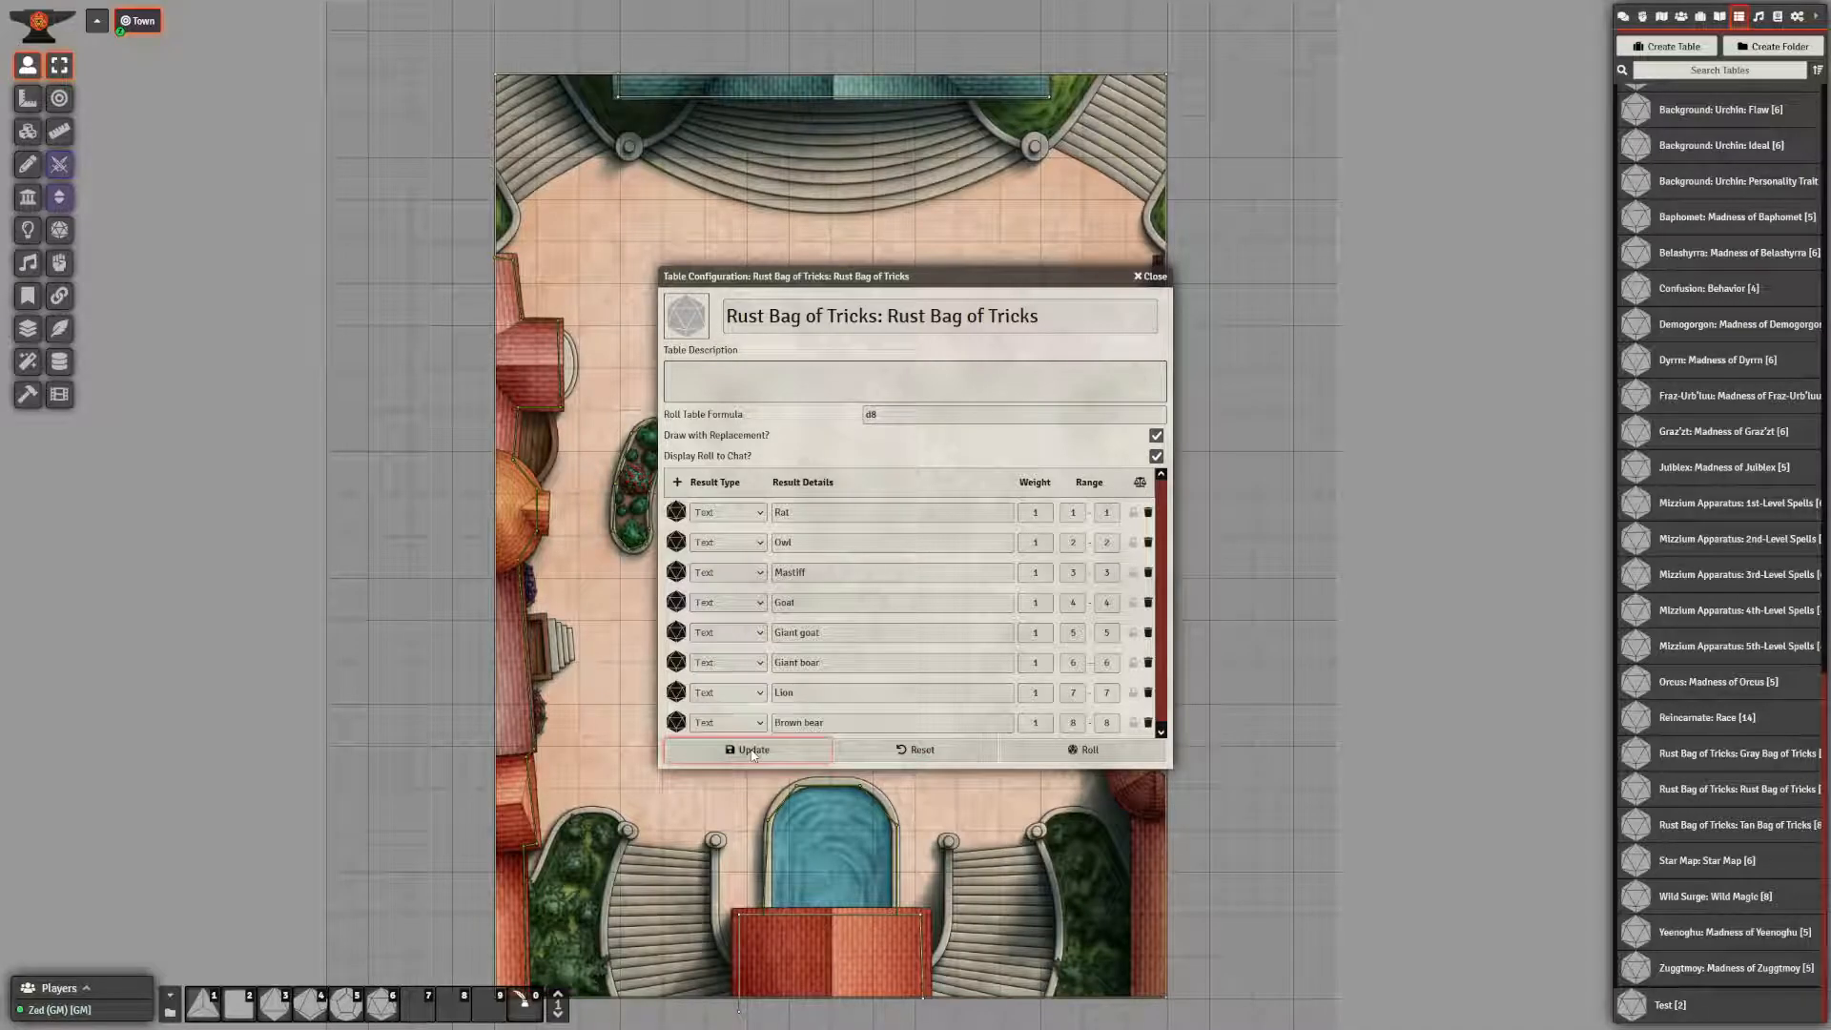
click(1082, 749)
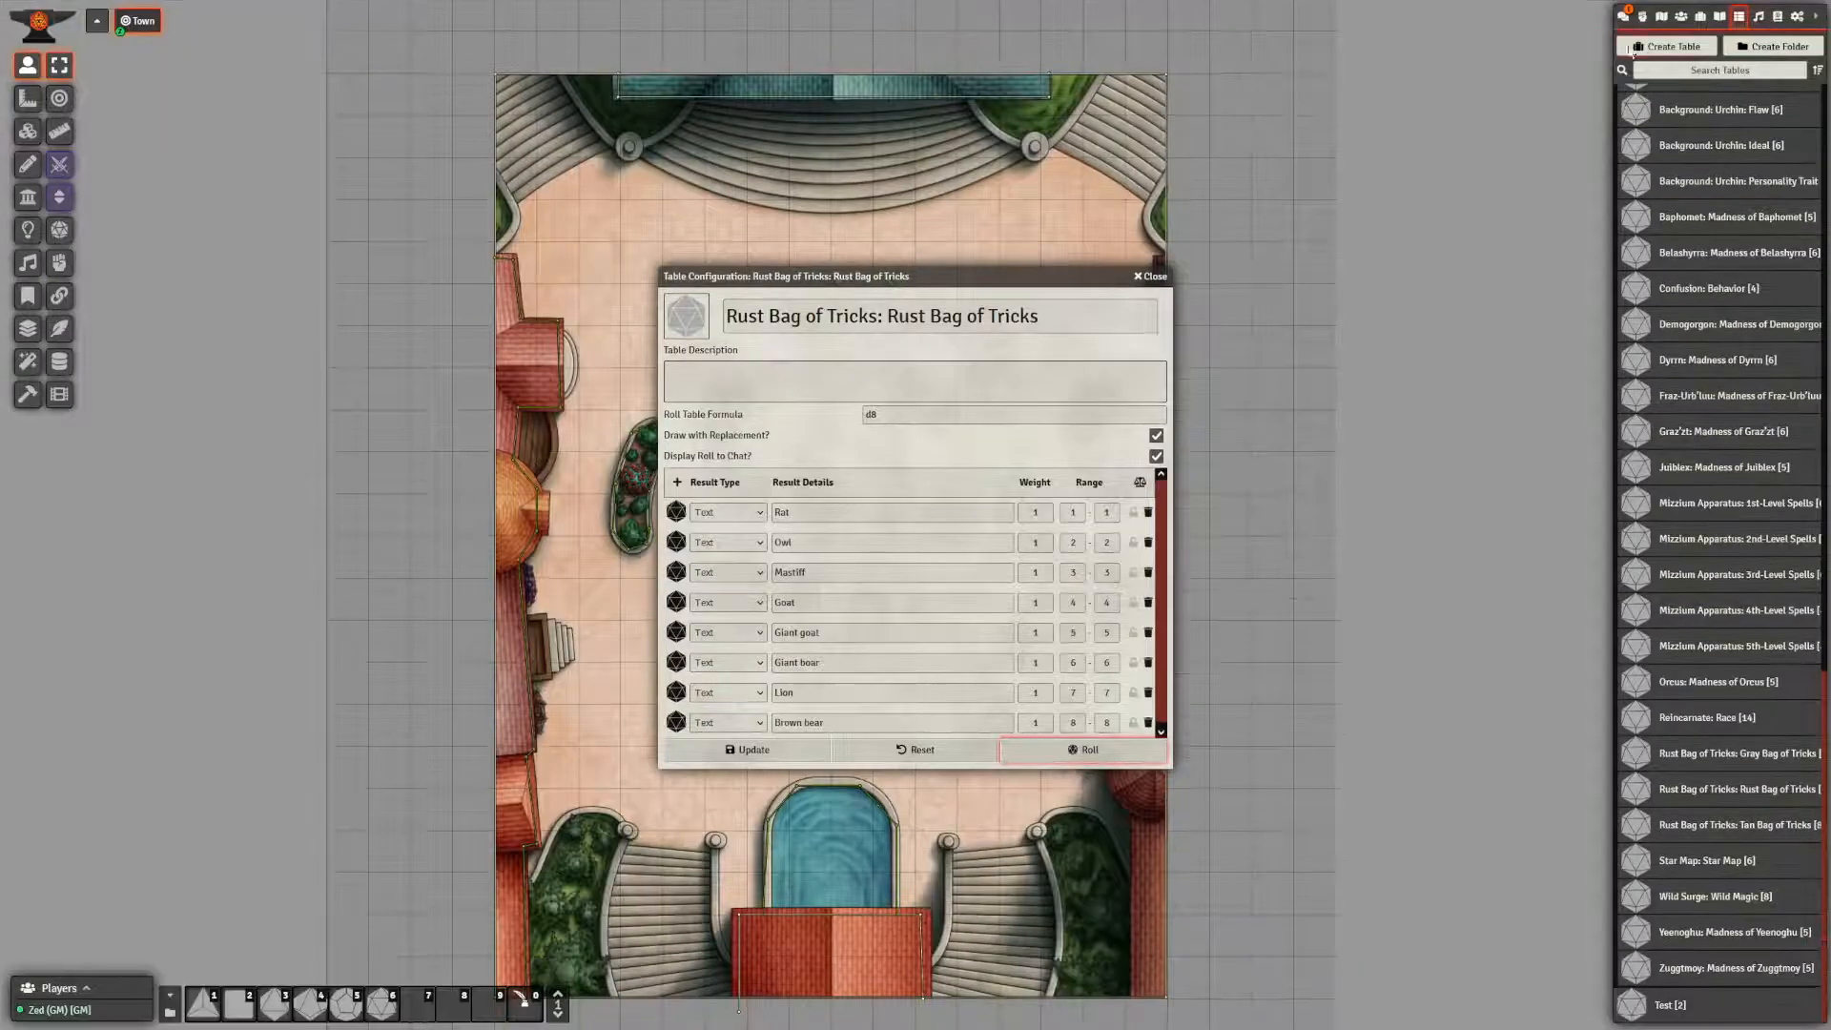
- Set the result type of all eight Rust Bag of Tricks table results to Entity with the Actor category, and close the configuration
click(724, 518)
click(725, 552)
click(724, 547)
click(723, 581)
click(722, 584)
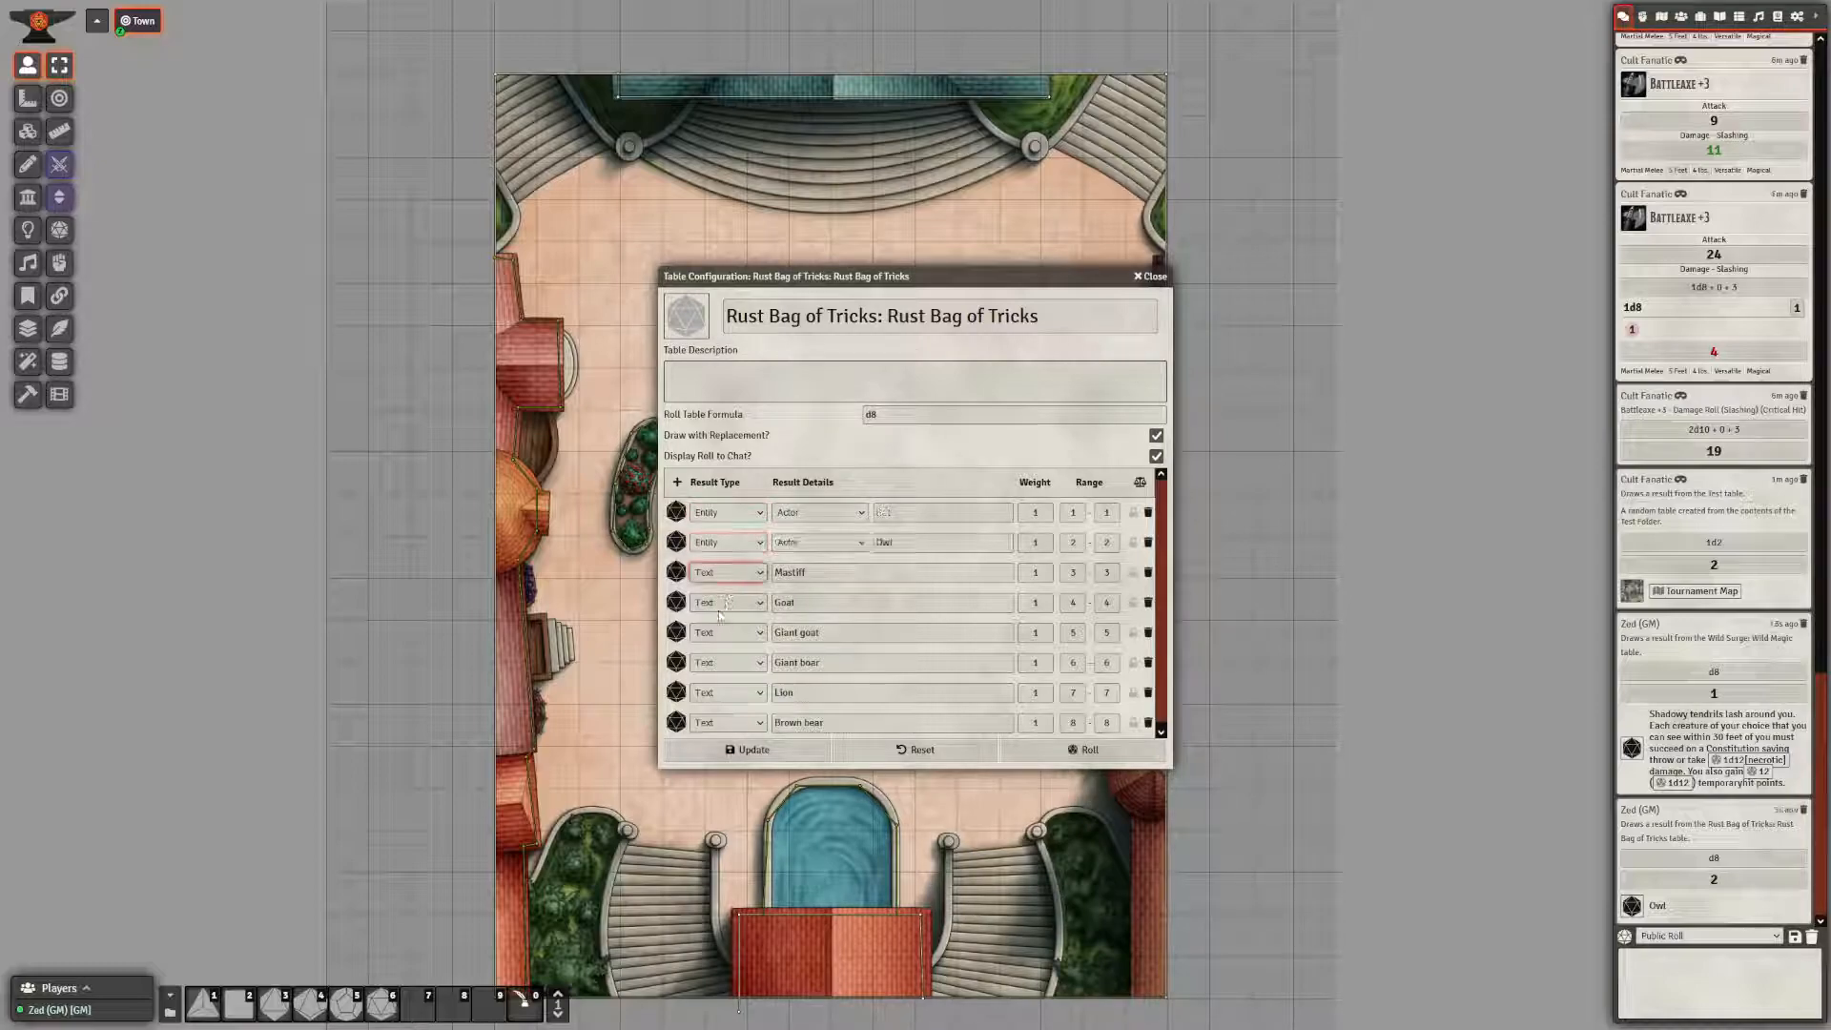
click(717, 615)
click(723, 602)
click(725, 646)
click(724, 632)
click(723, 668)
click(717, 697)
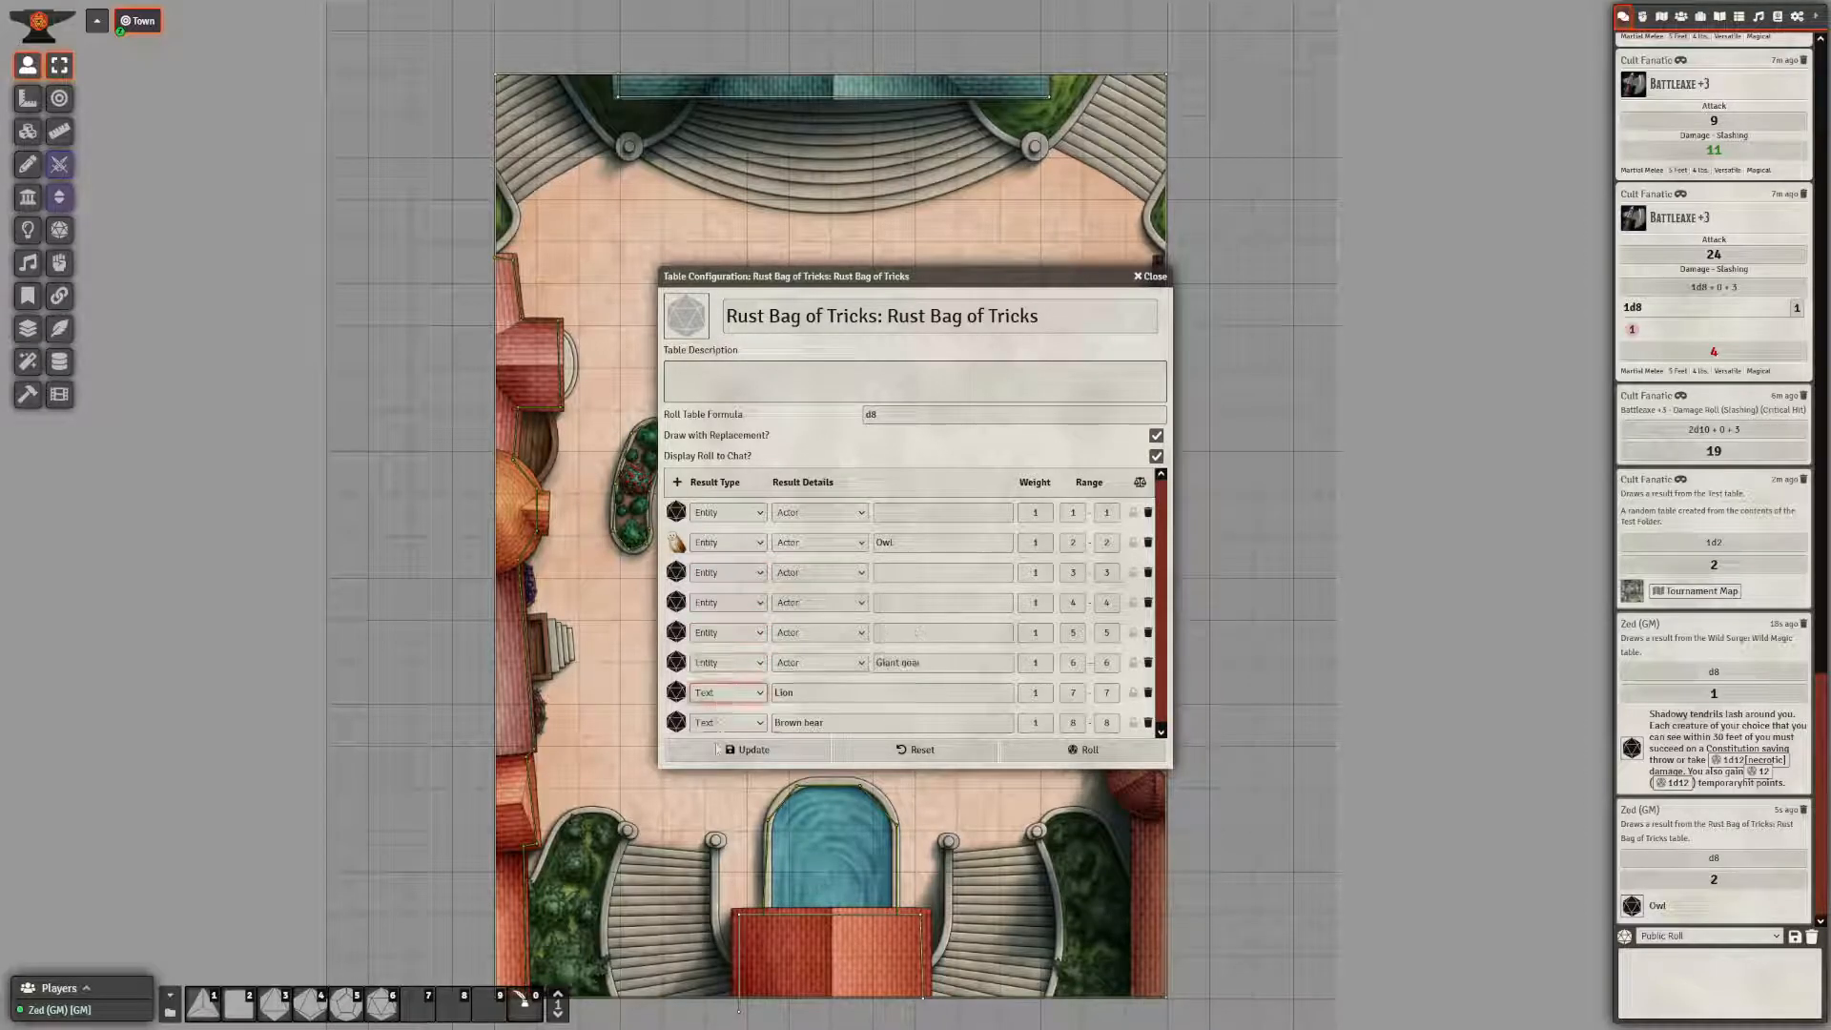
click(716, 730)
click(716, 727)
click(714, 760)
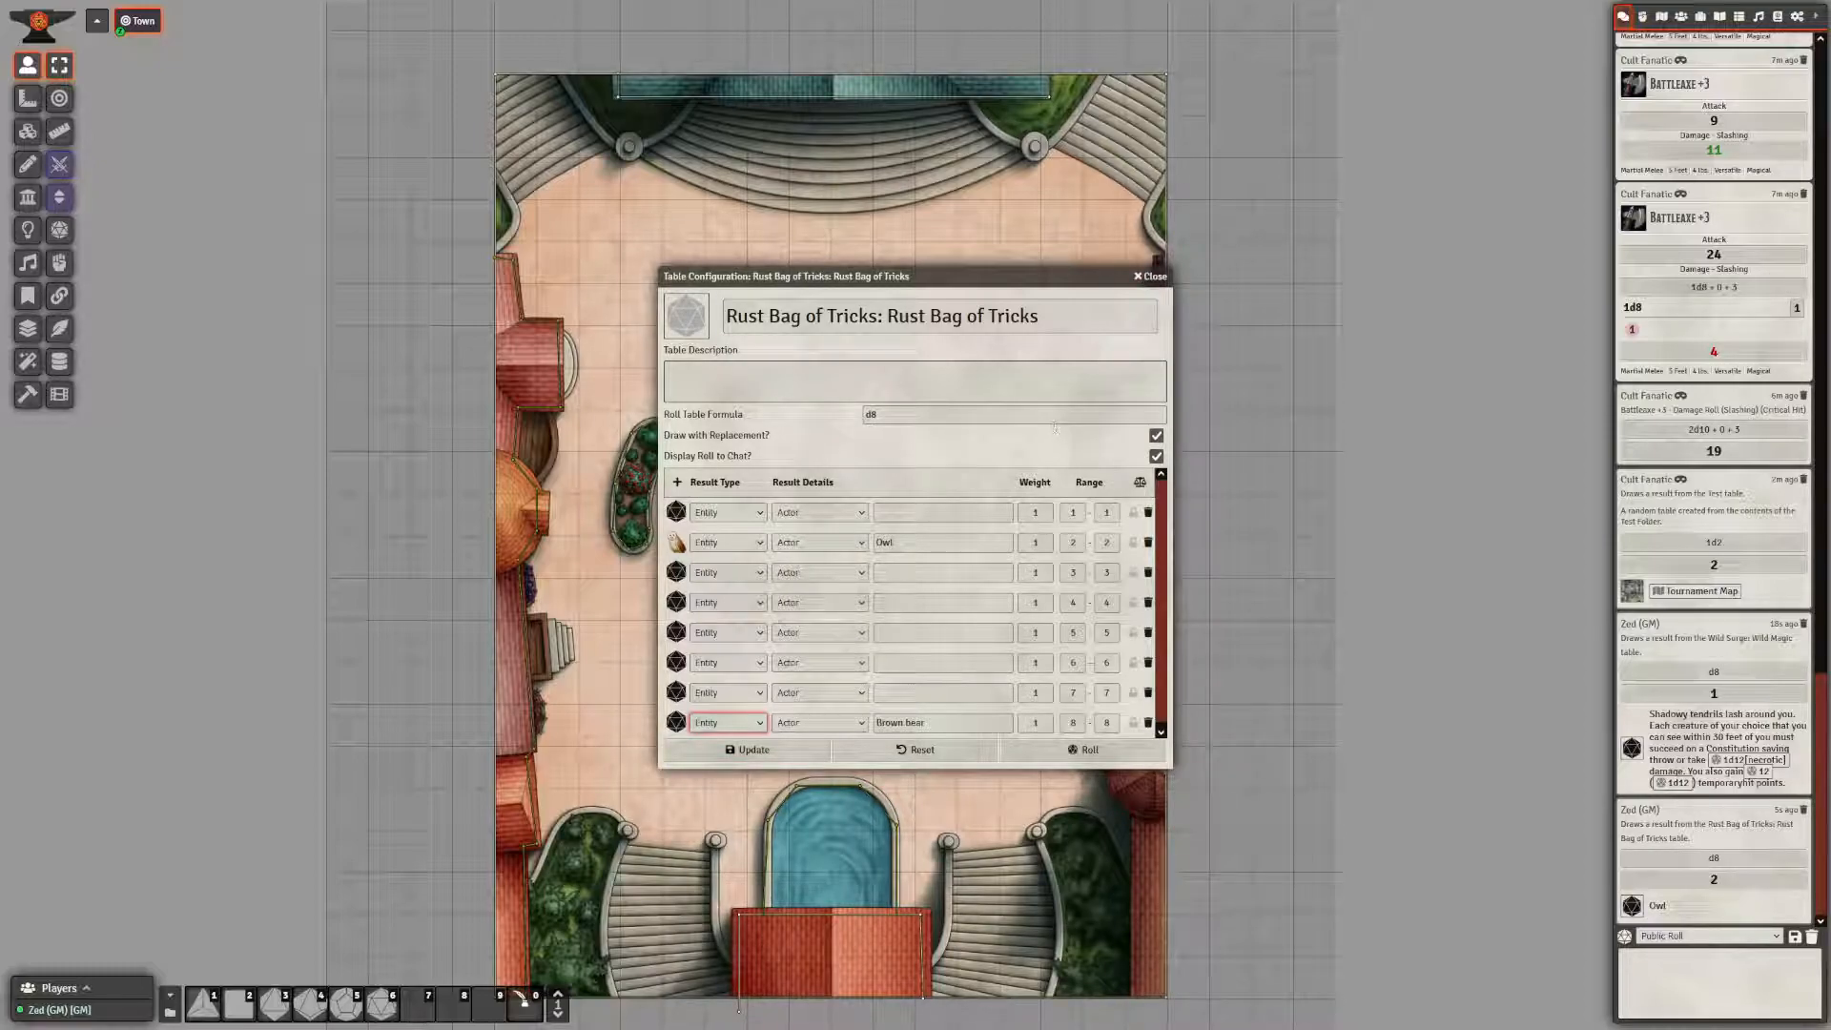
click(1150, 276)
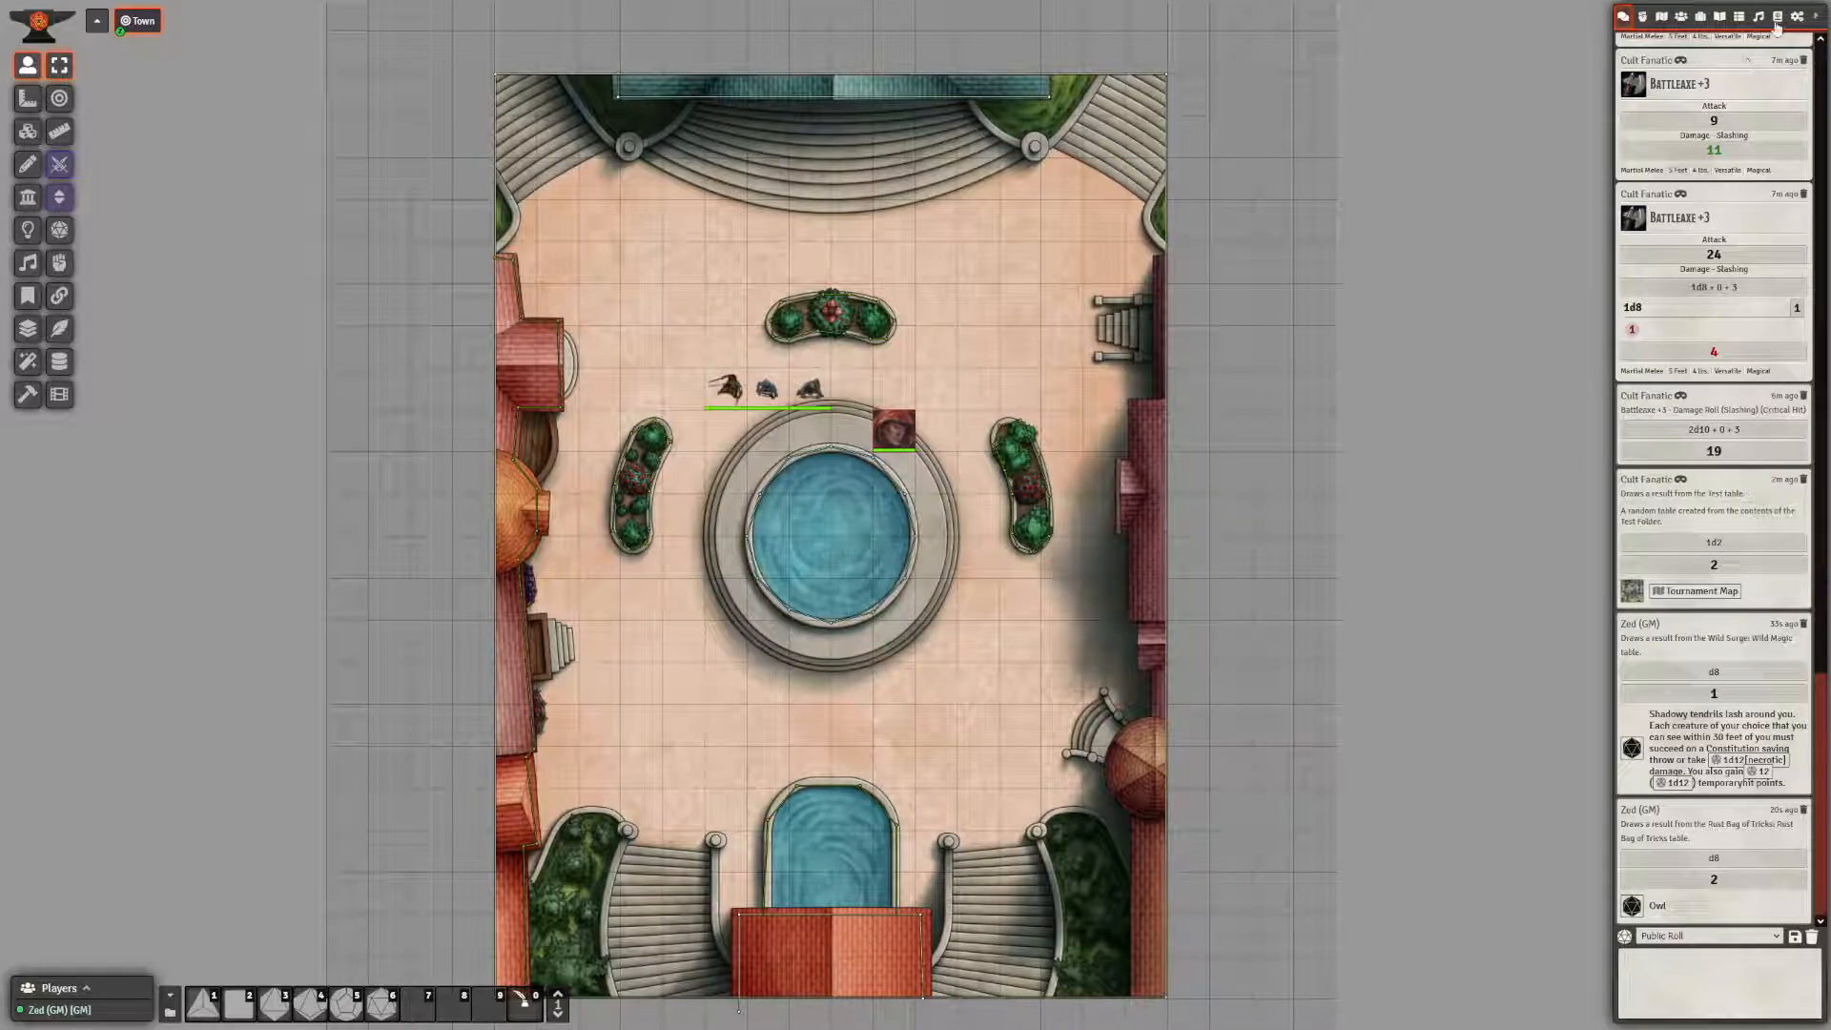
- Expand the Actor compendiums, open DDB Monsters and Monsters (SRD), and browse the SRD monster list
click(1775, 19)
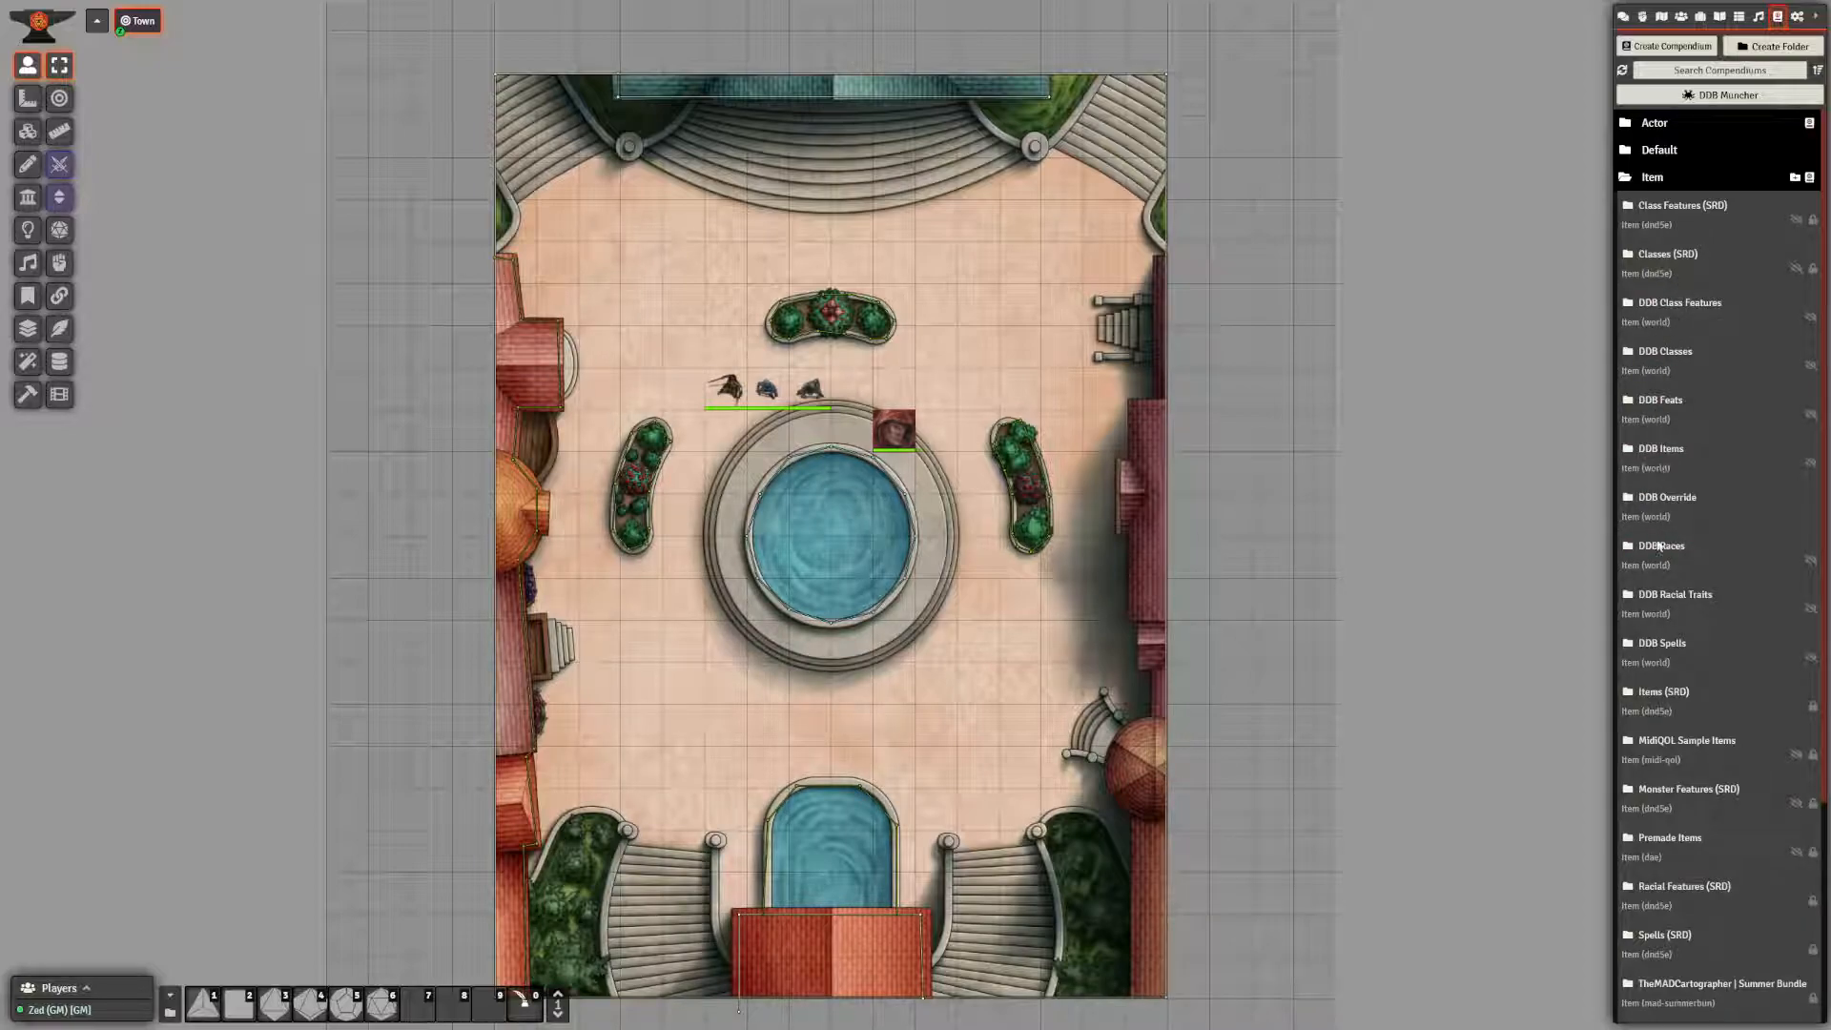
click(1673, 178)
click(1672, 122)
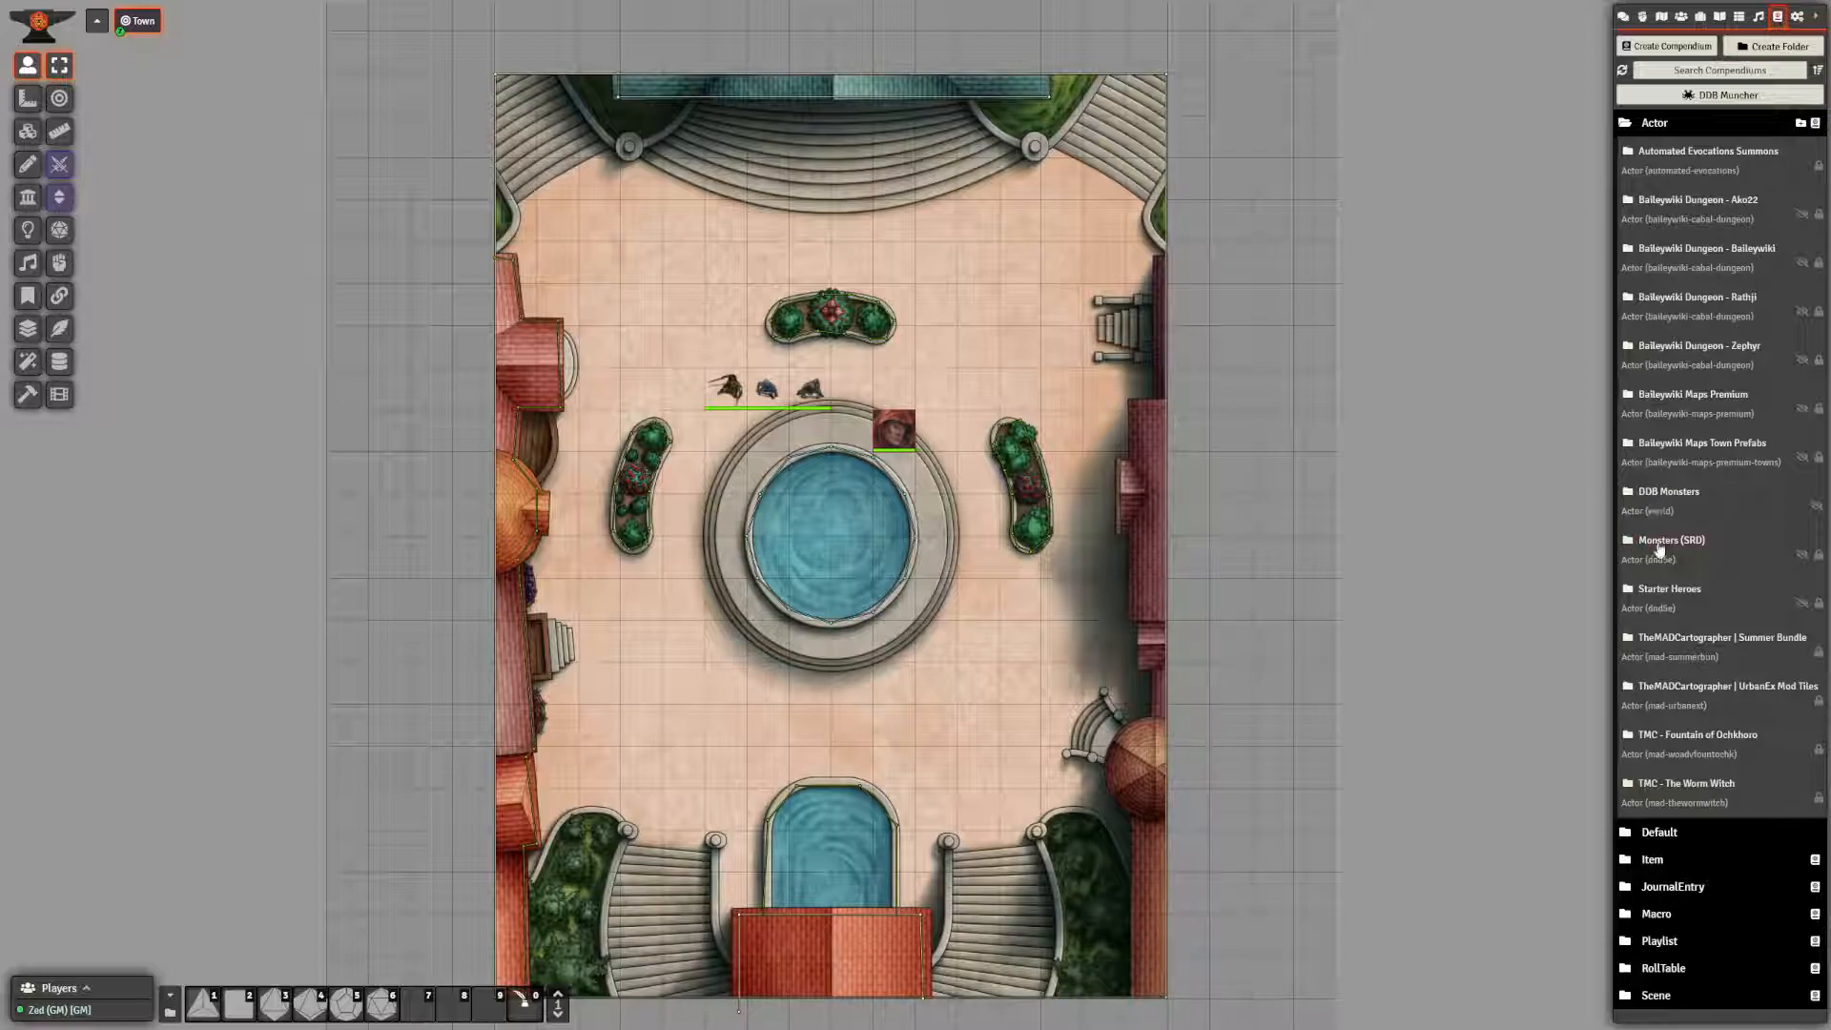
click(1671, 505)
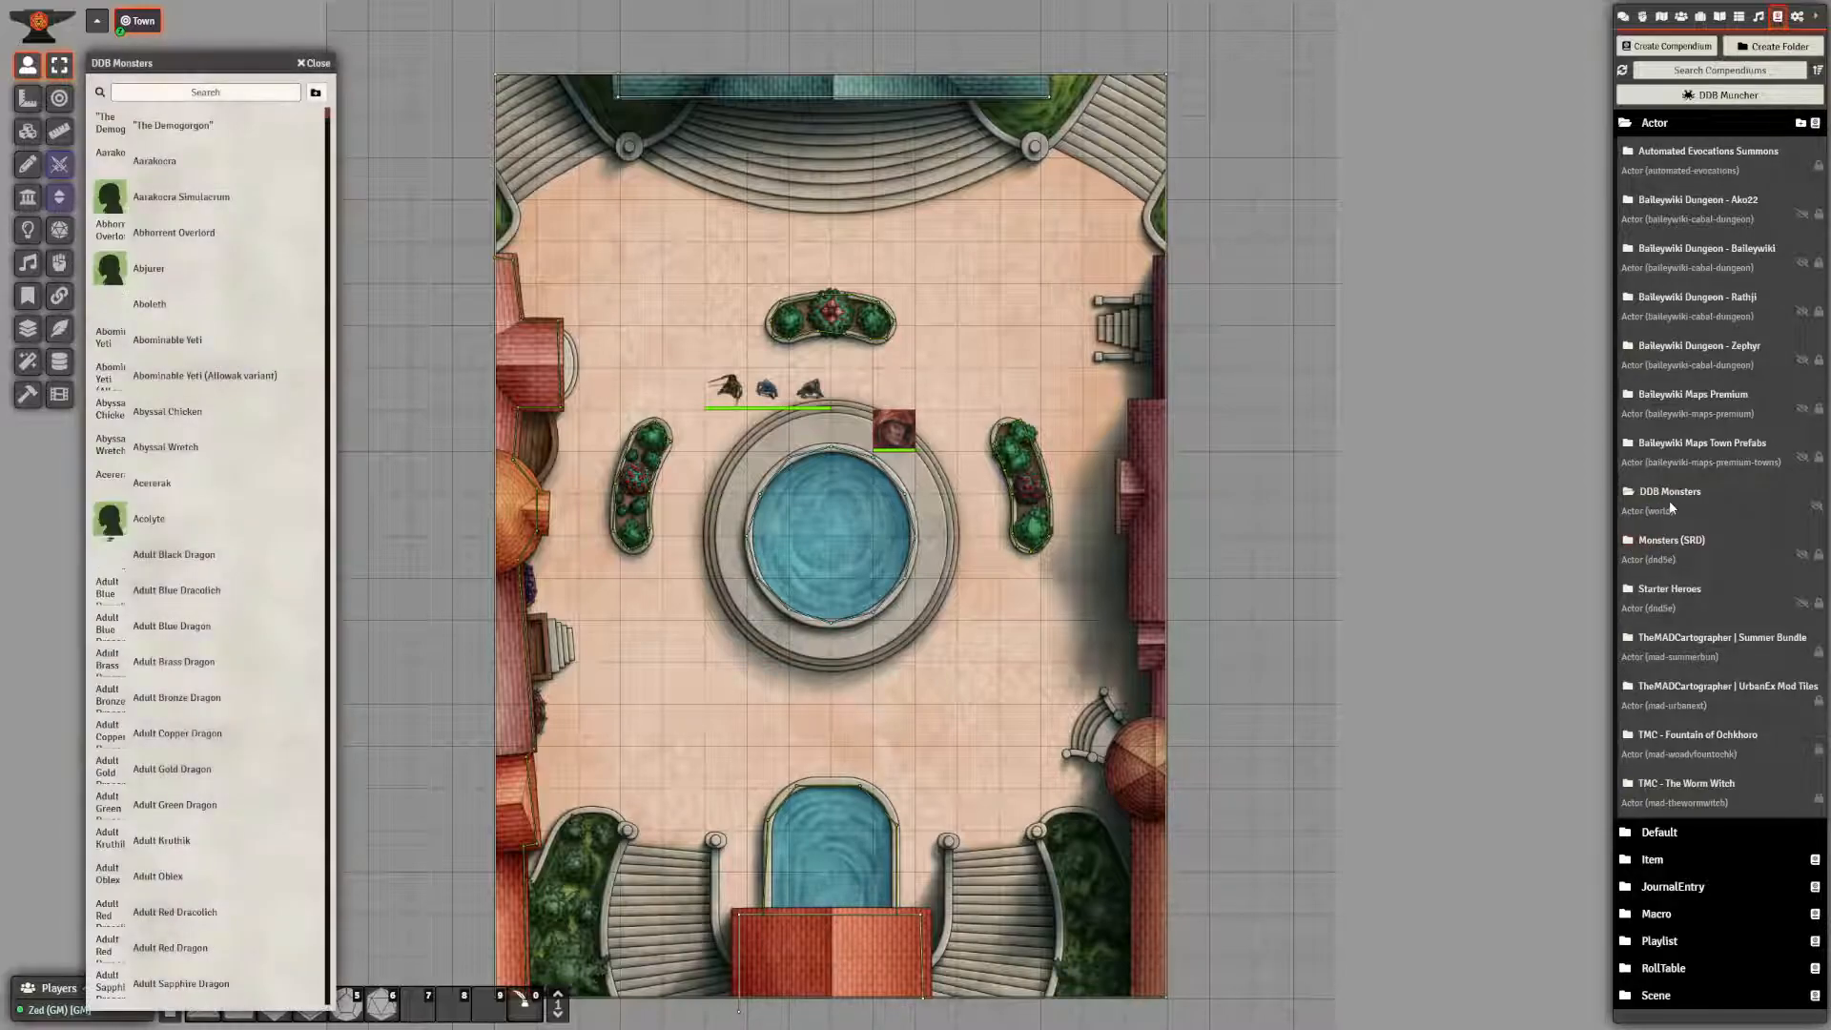
click(1661, 543)
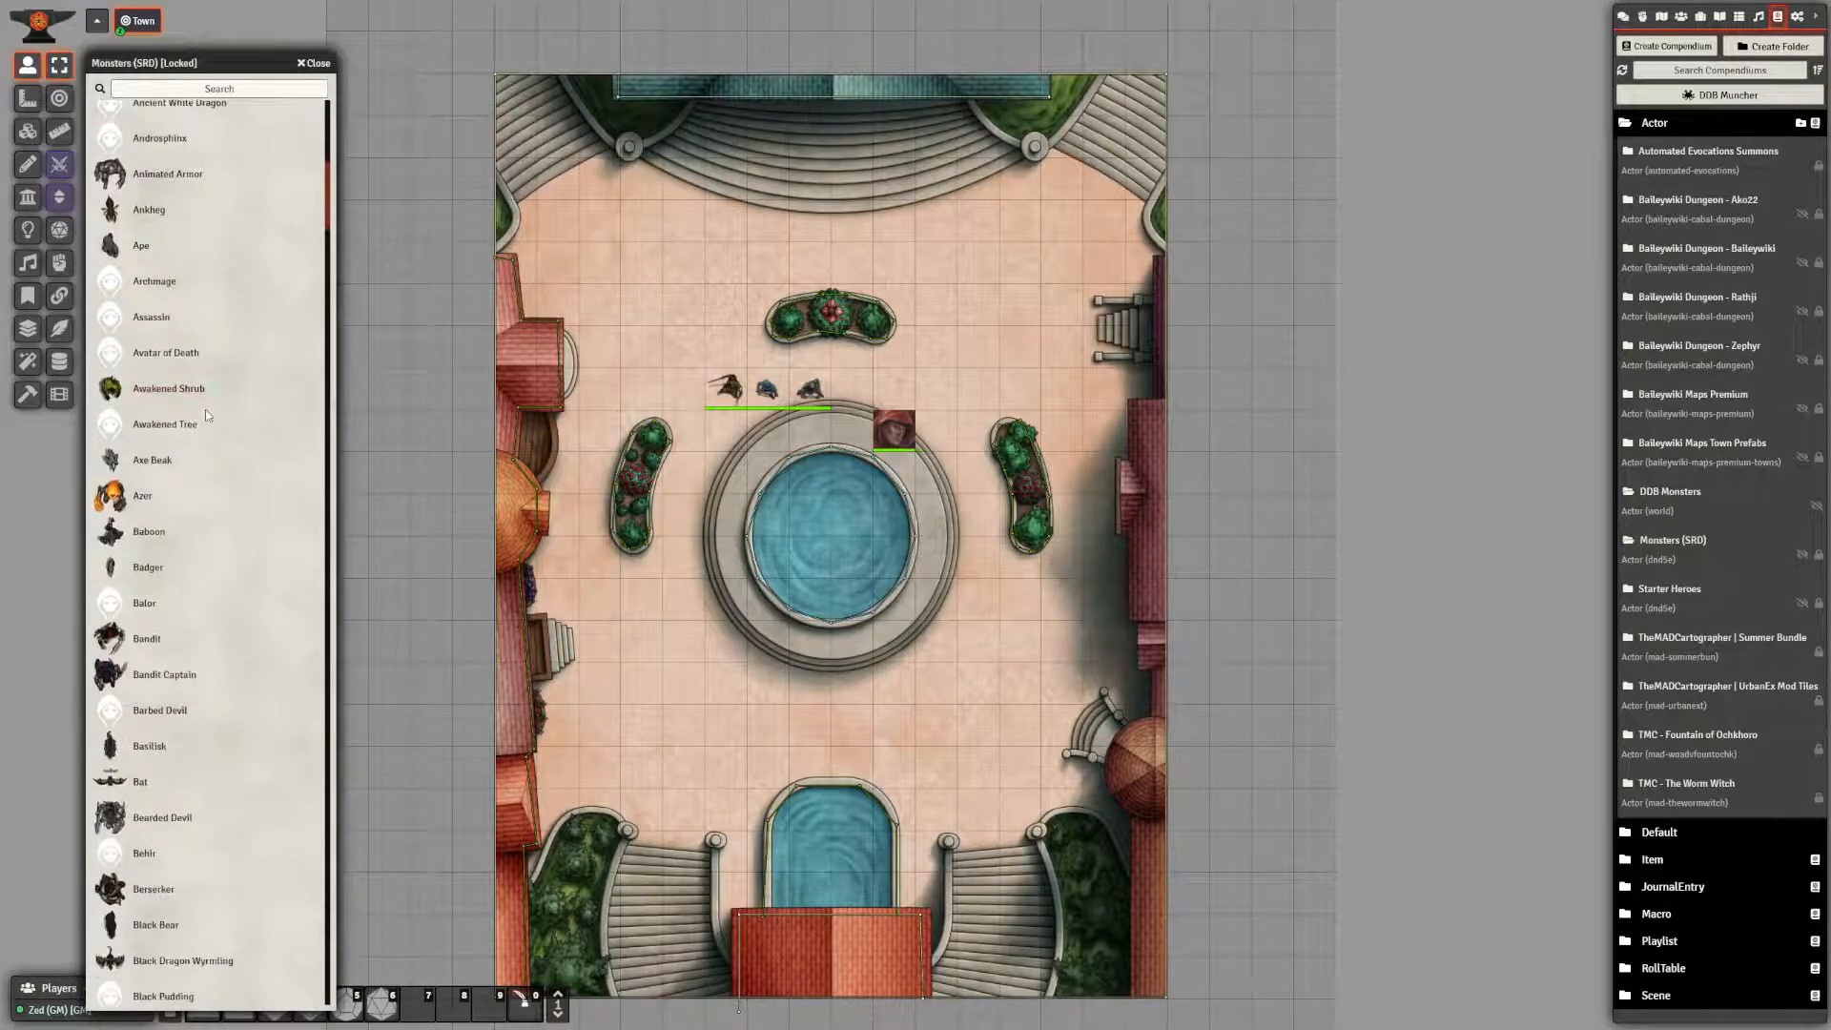
scroll(216, 540, down, 8)
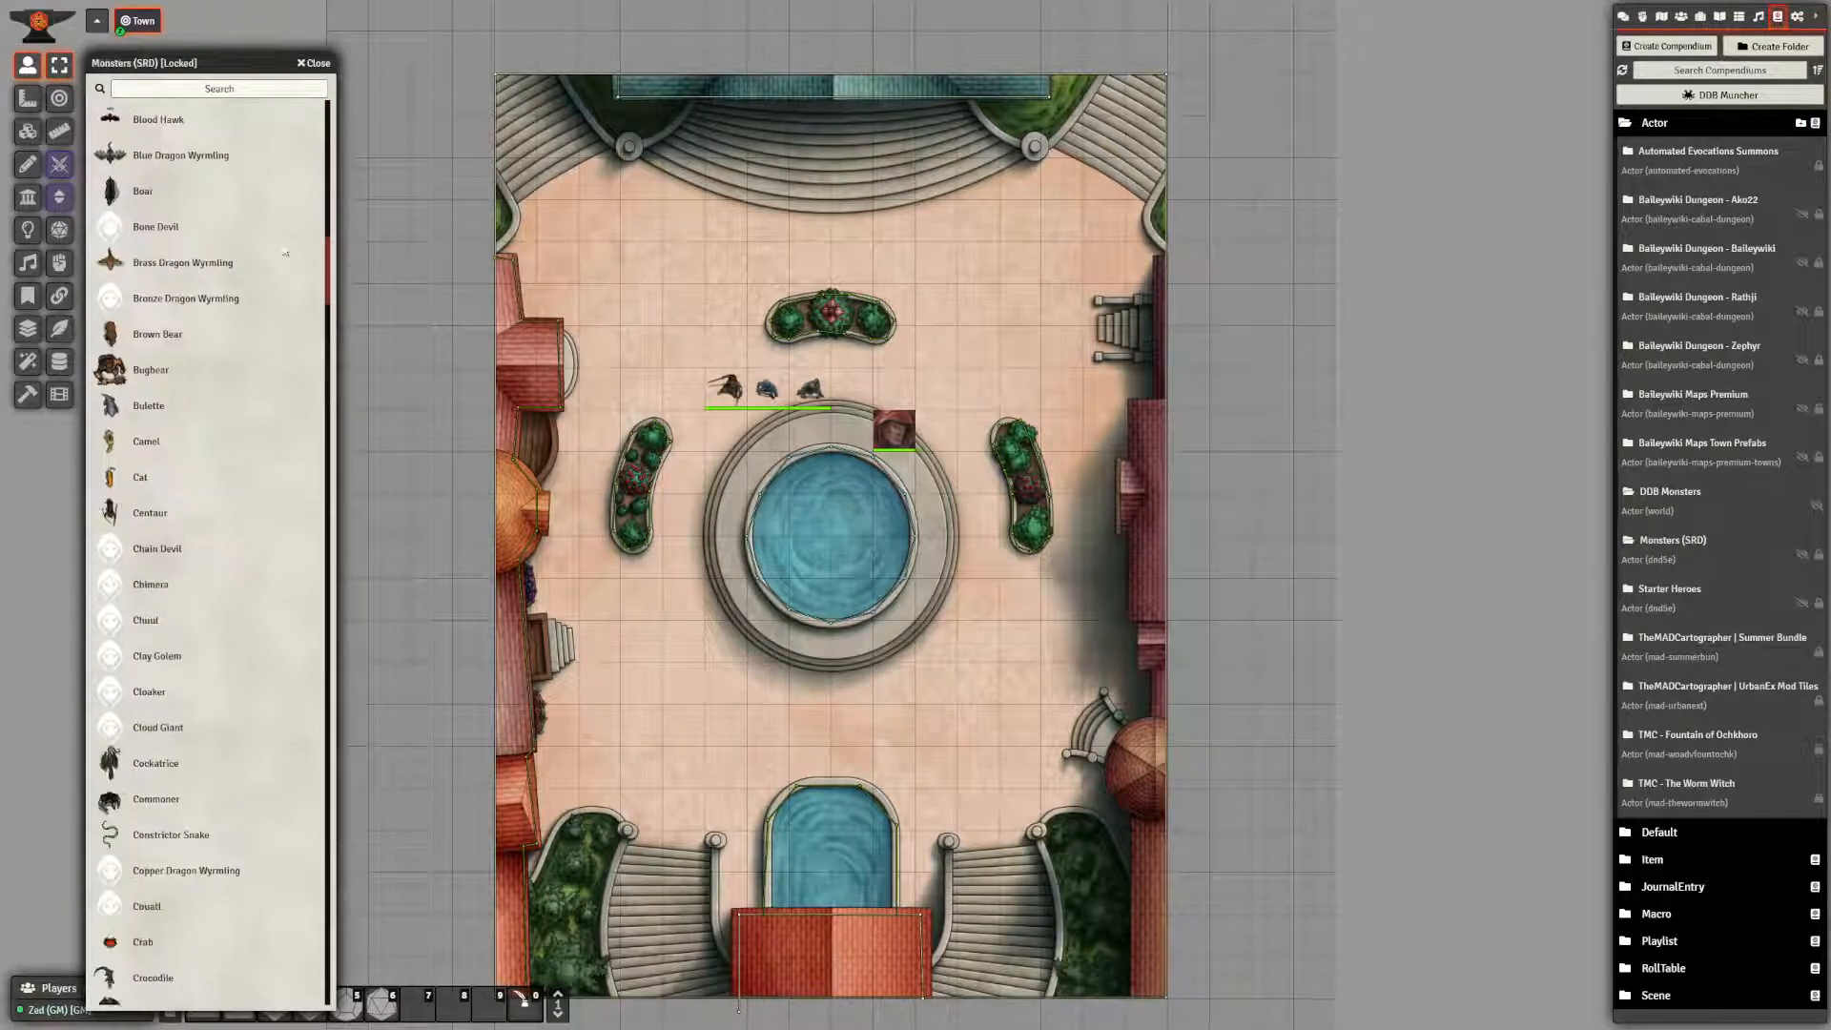
- Bring up the DDB Monsters compendium and reopen the Rust Bag of Tricks table configuration beside it
click(1669, 491)
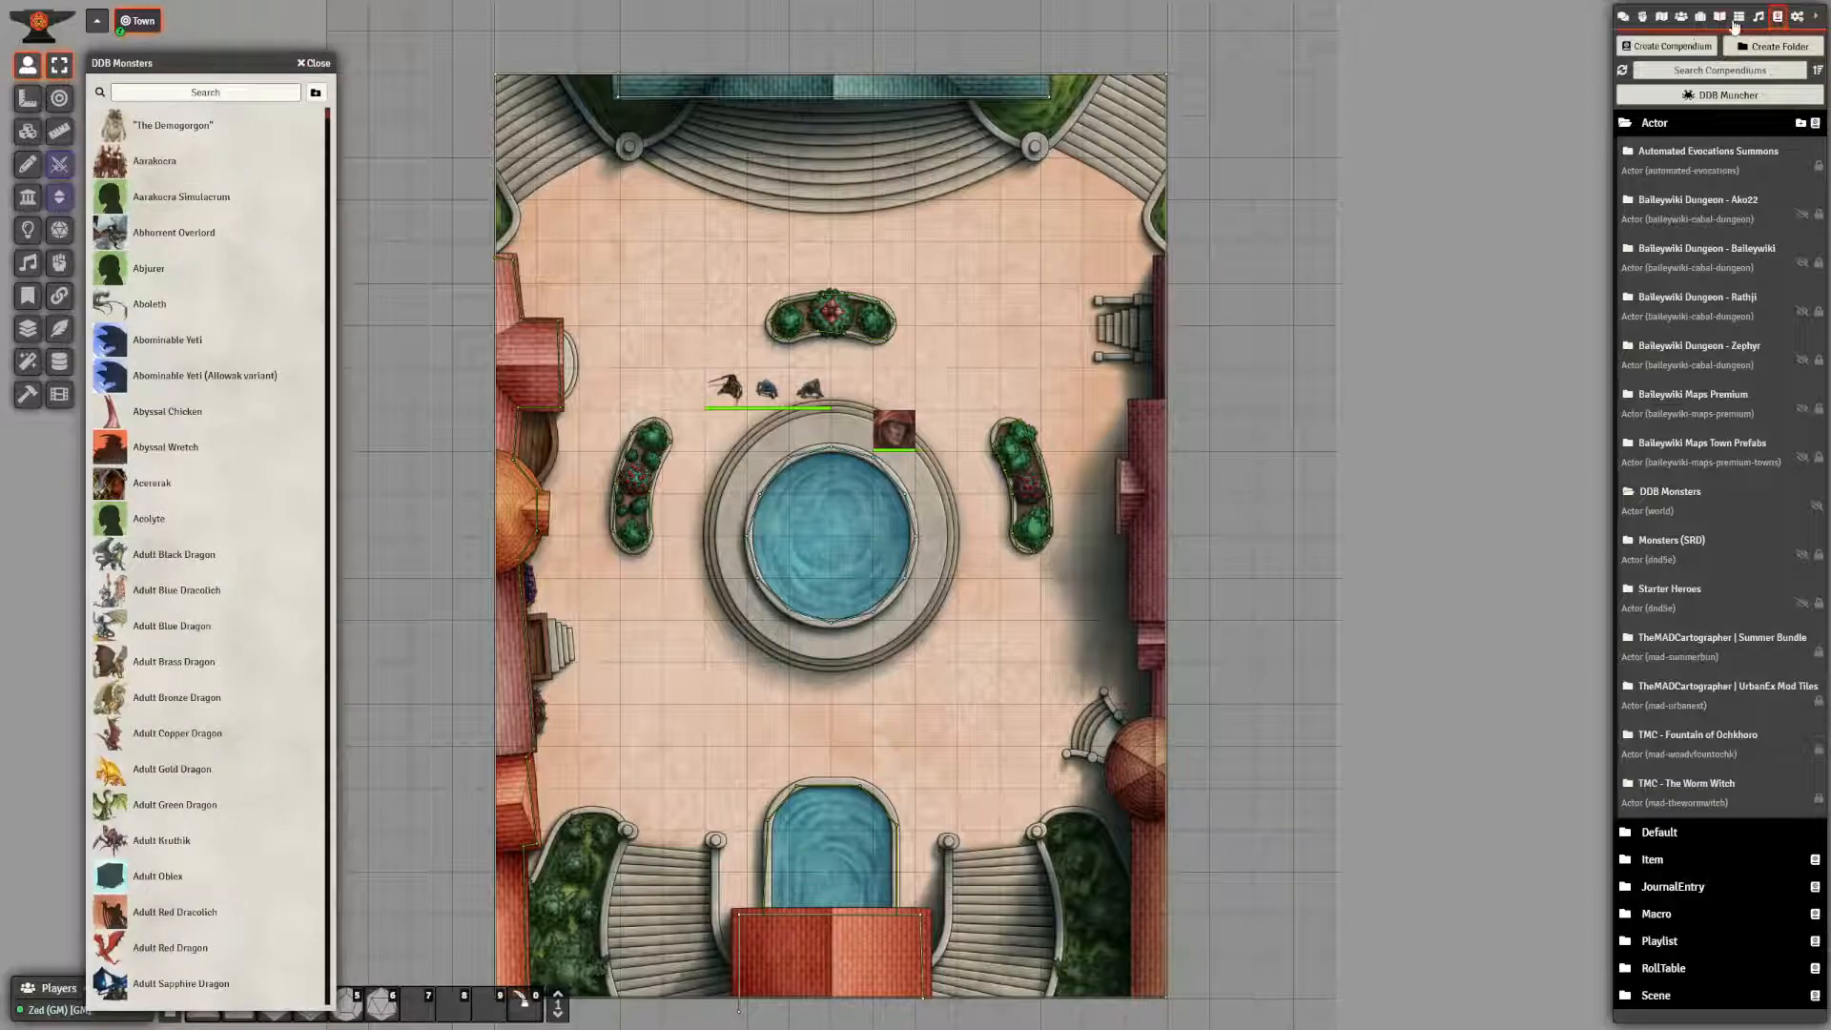
click(1738, 17)
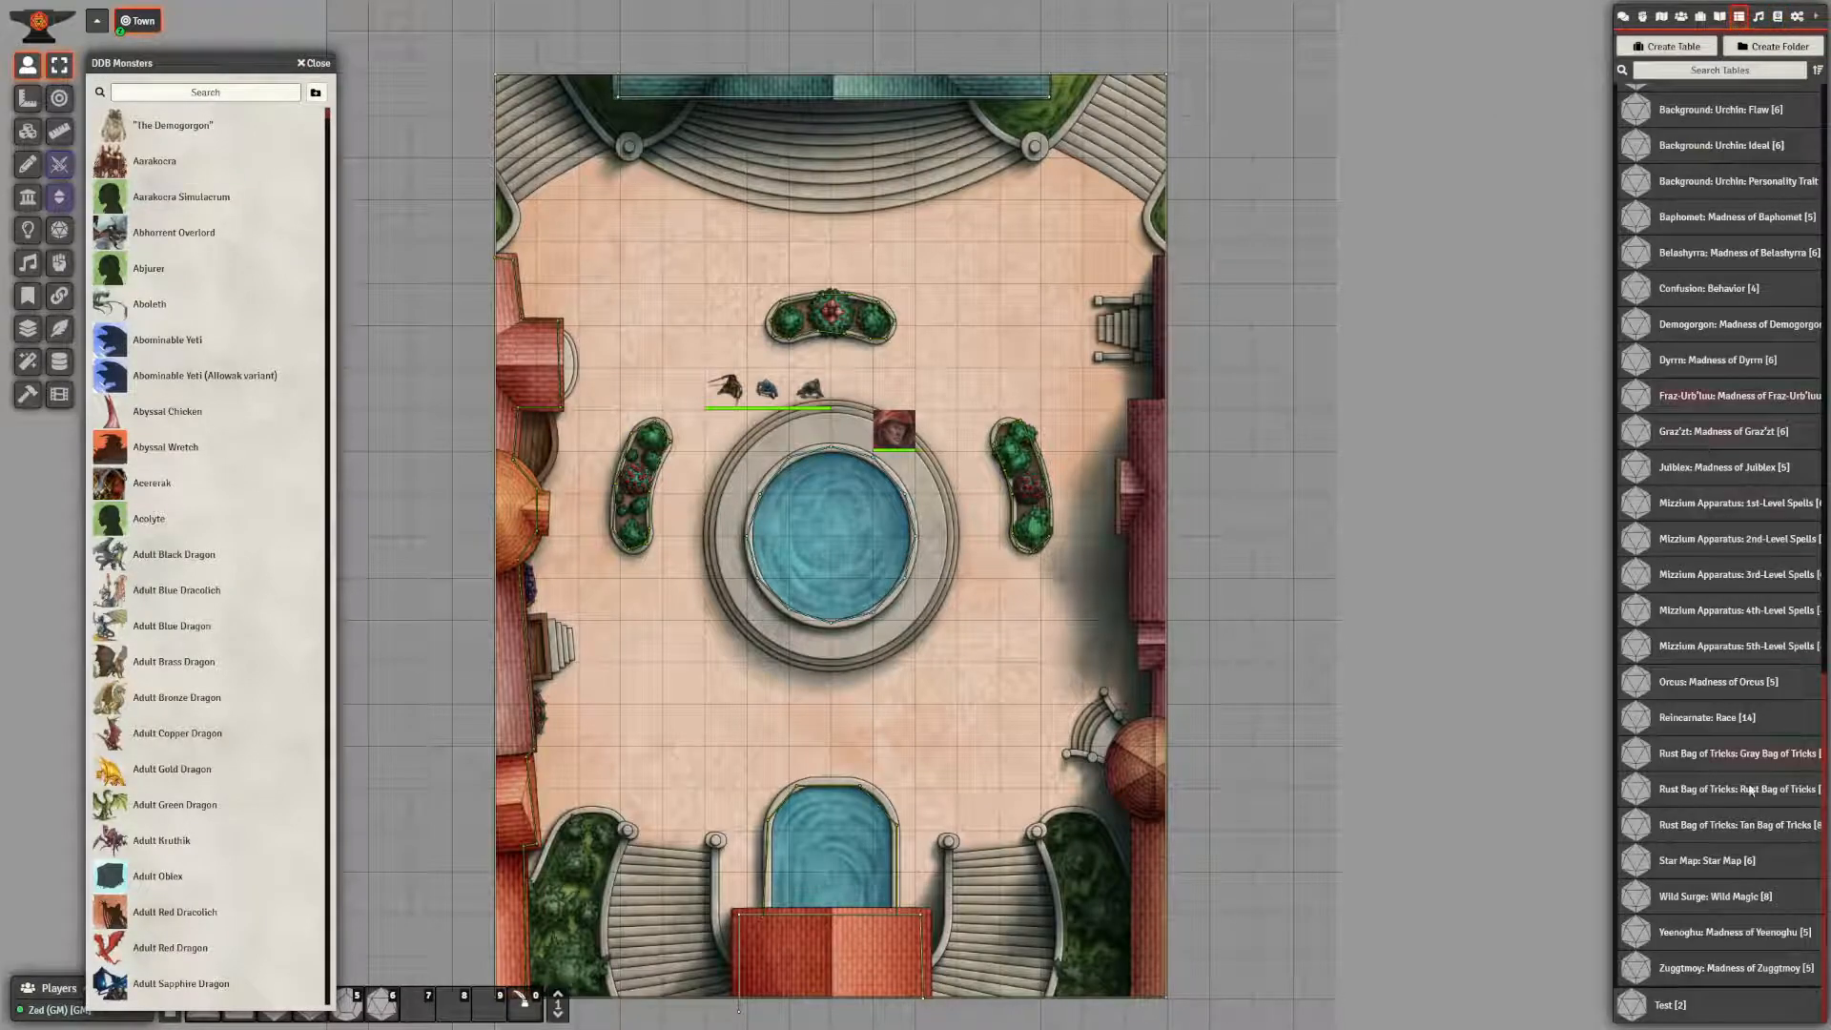
click(1736, 791)
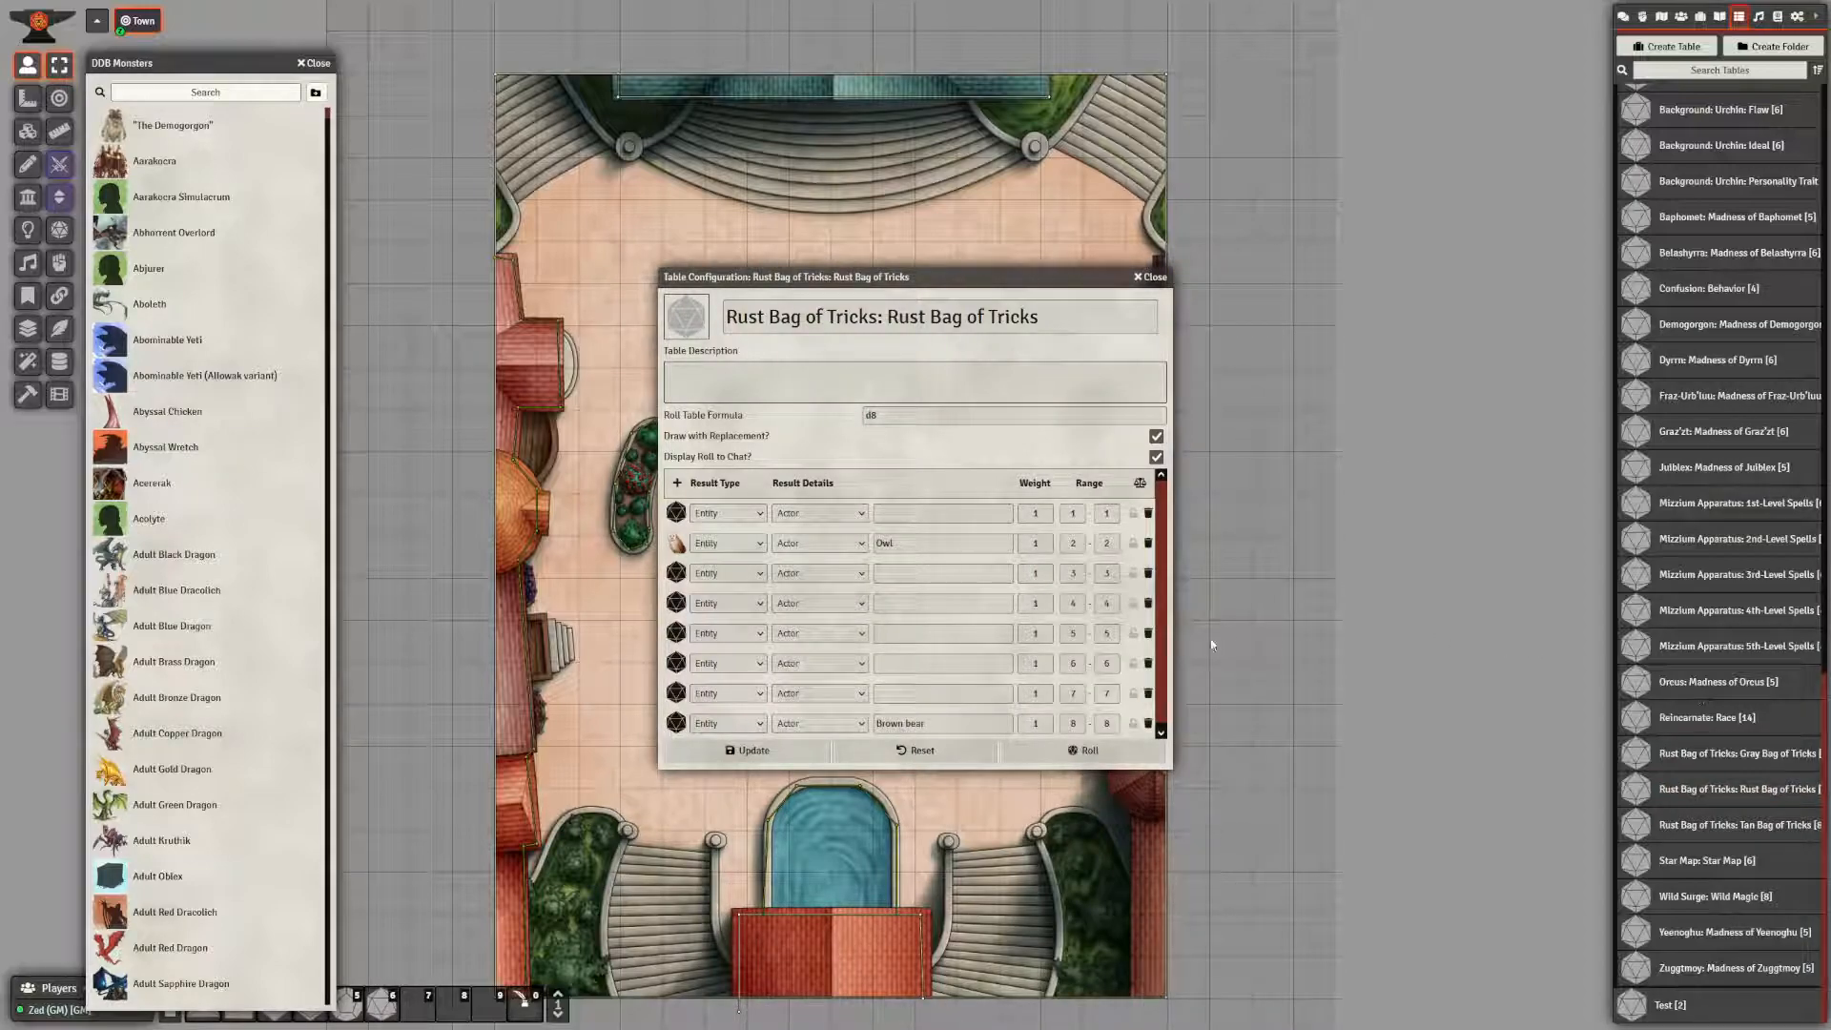
- Open the Bag of Tricks item from the DDB Items compendium, show its Rust creature list beside the table, and close the compendium
click(1777, 16)
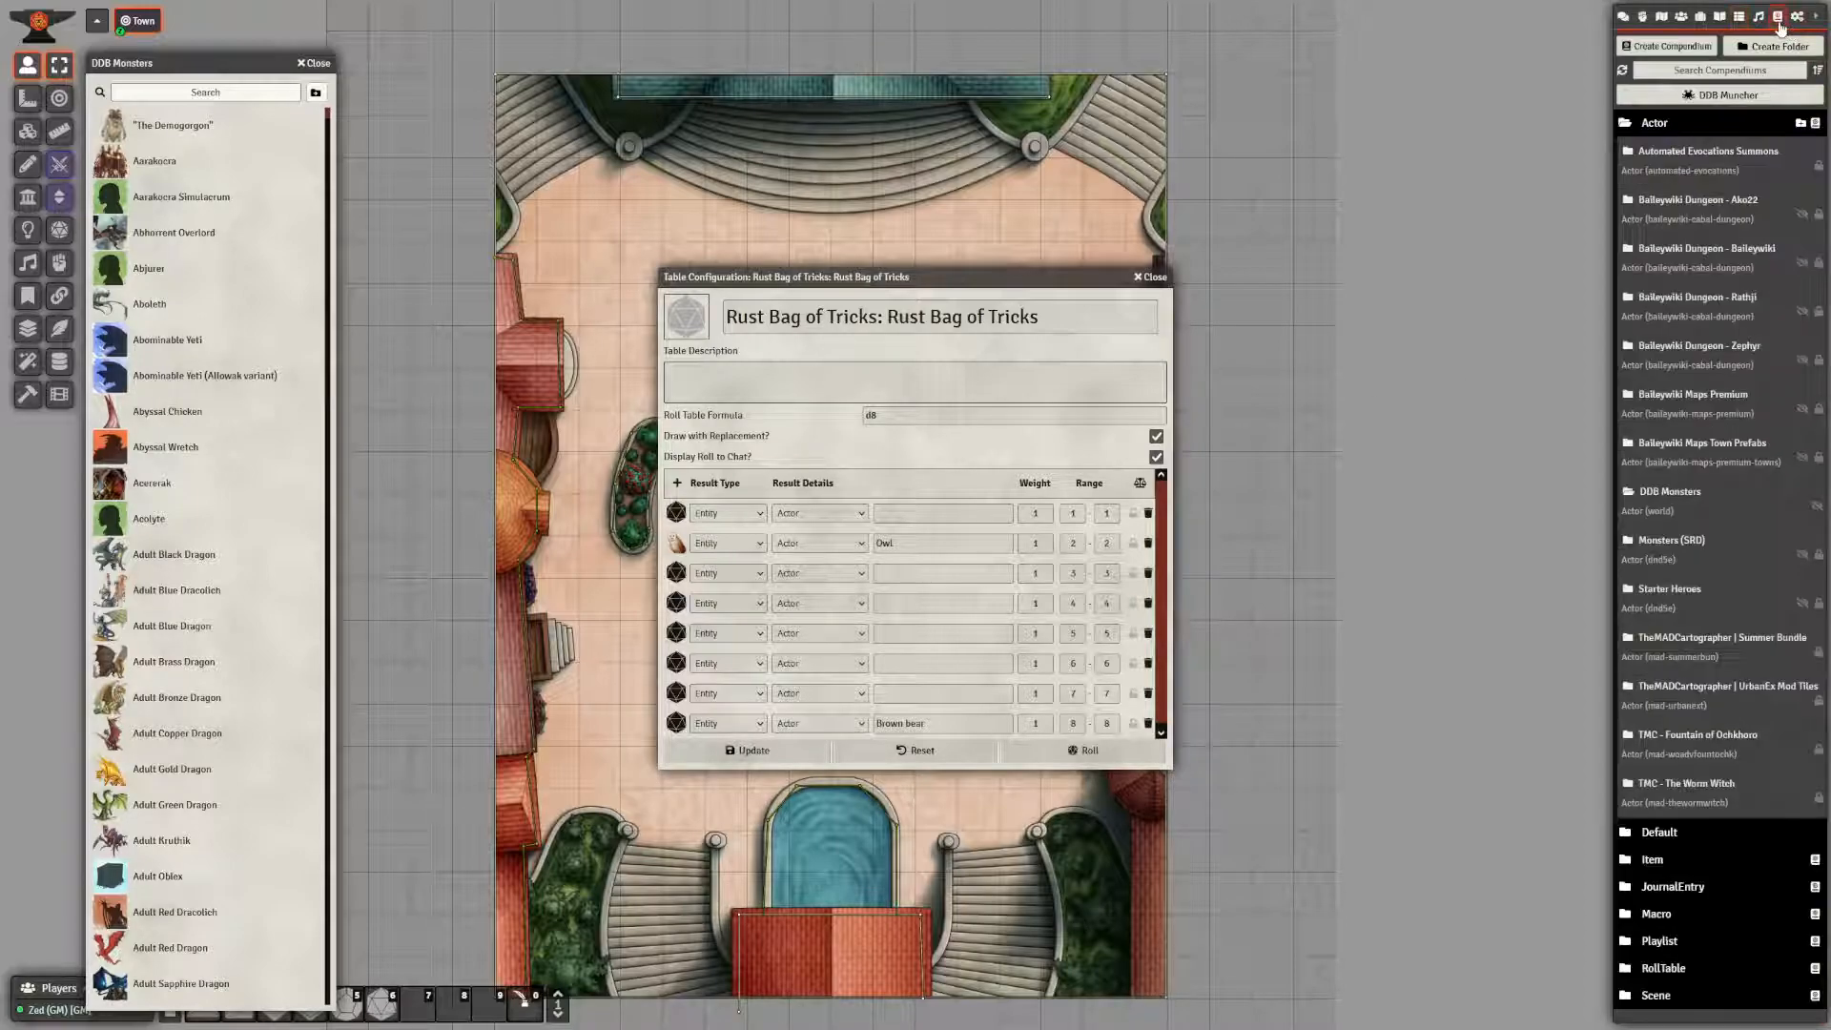
click(1652, 860)
scroll(1676, 849, down, 4)
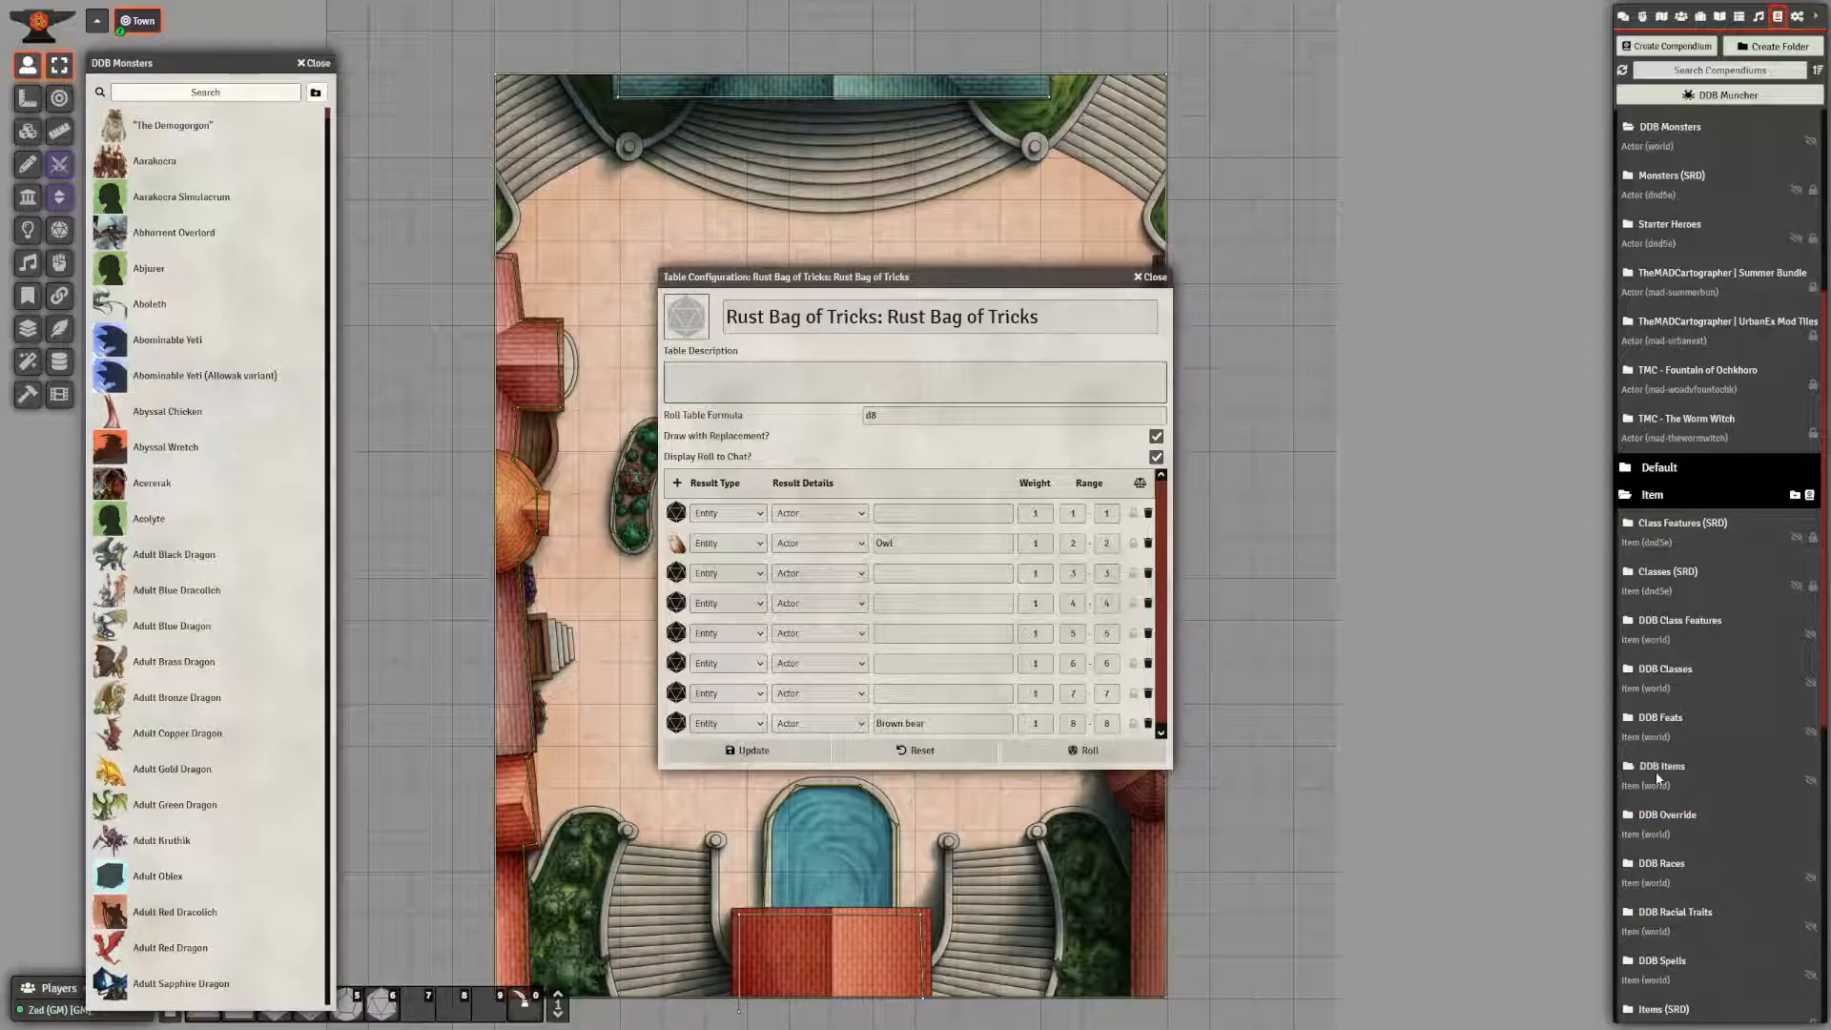
click(1655, 770)
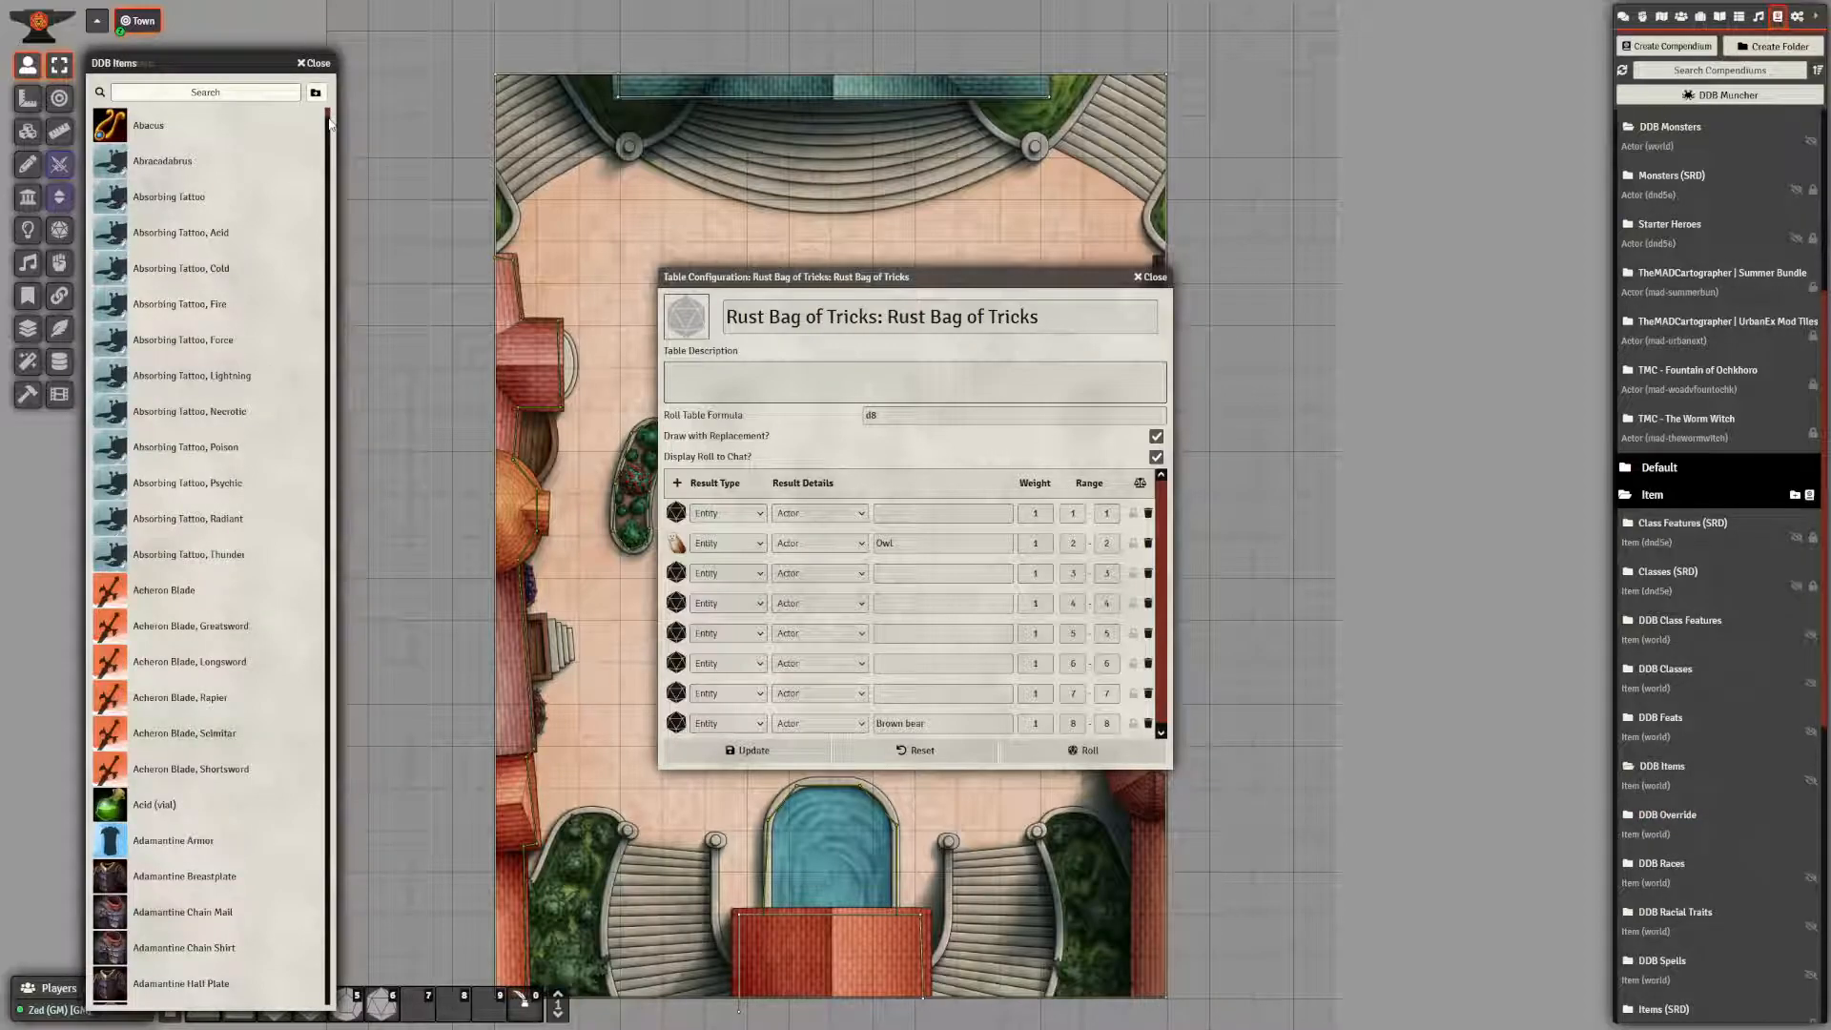
drag(328, 118, 337, 224)
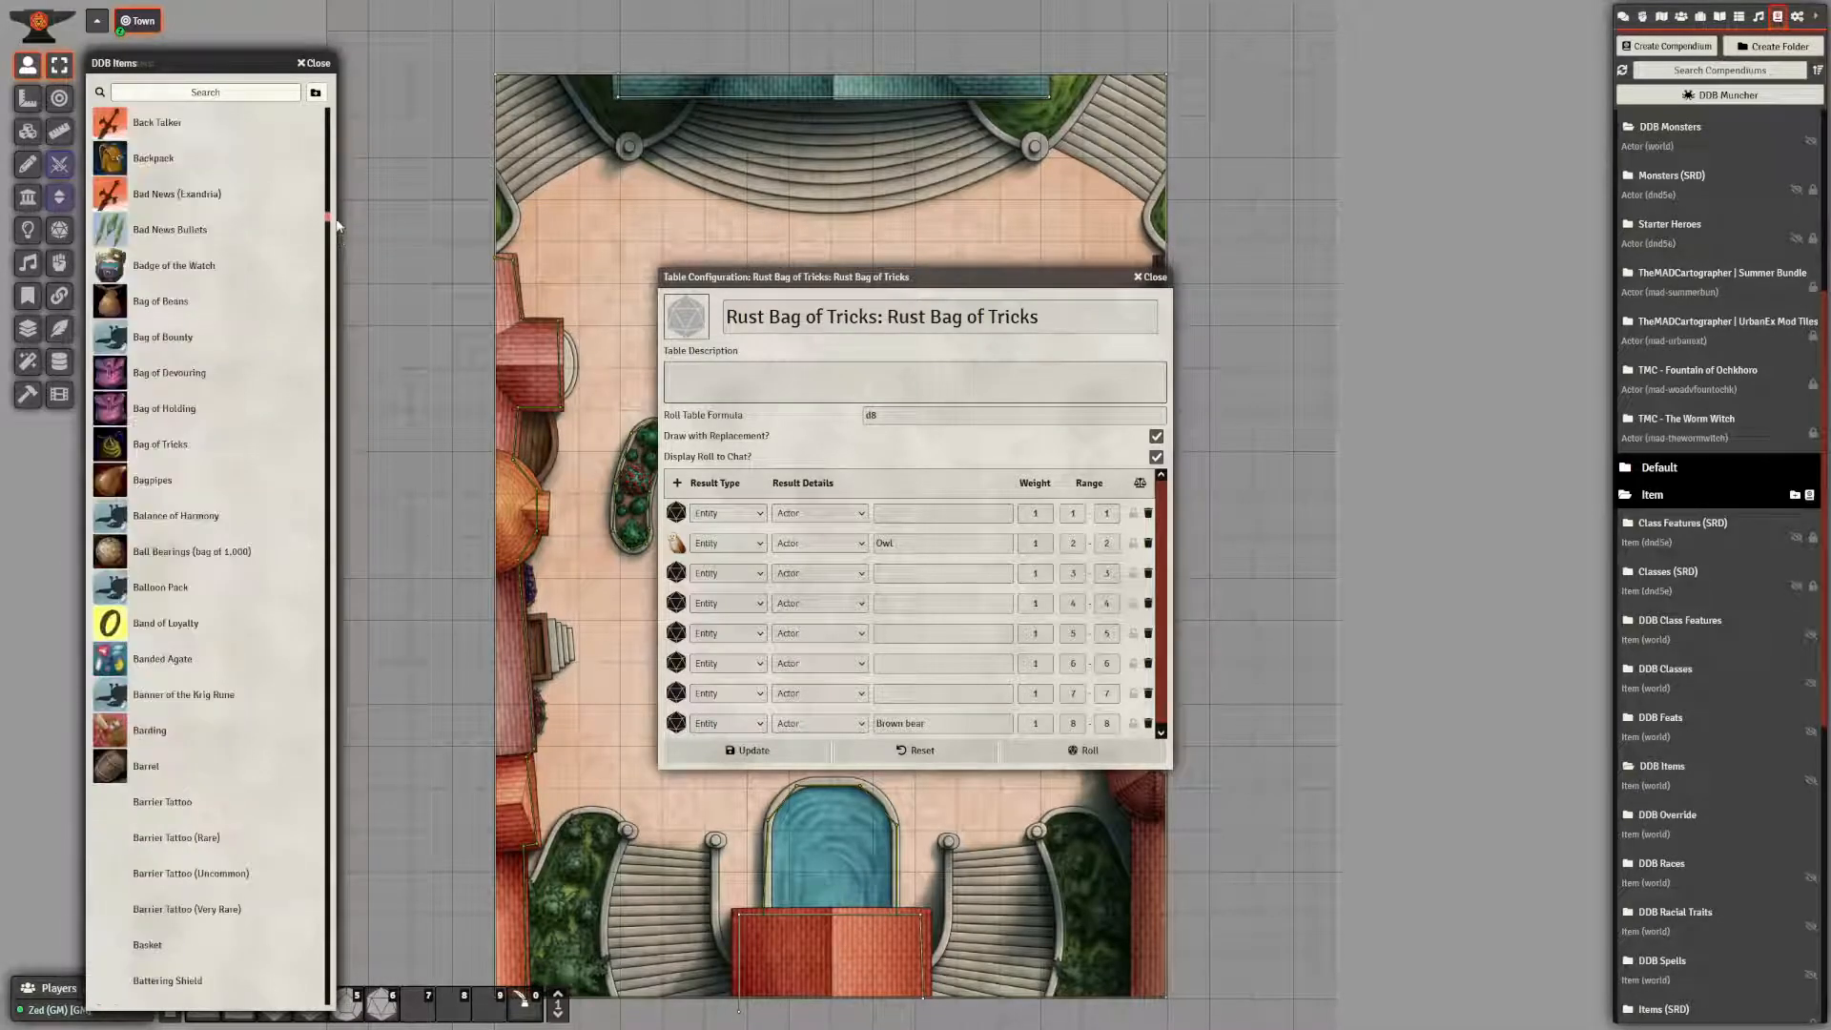
click(161, 445)
scroll(925, 570, down, 5)
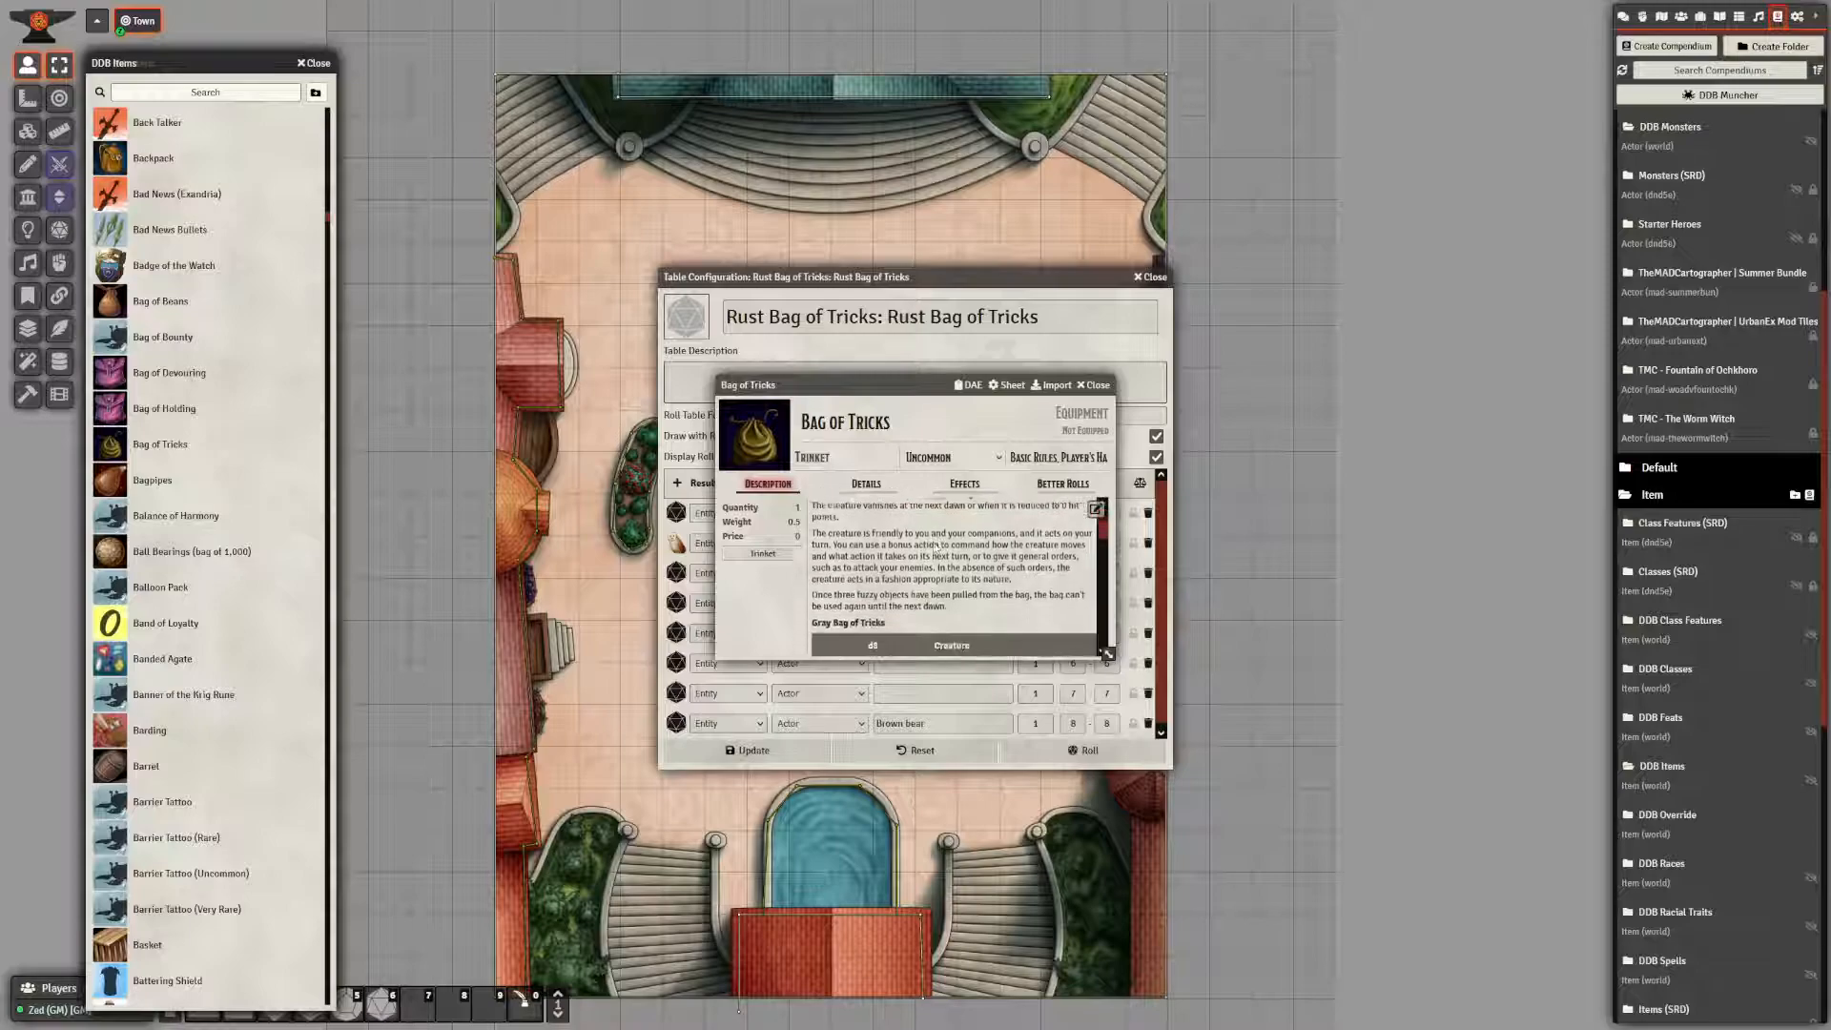
scroll(924, 570, down, 1)
drag(827, 380, 1155, 414)
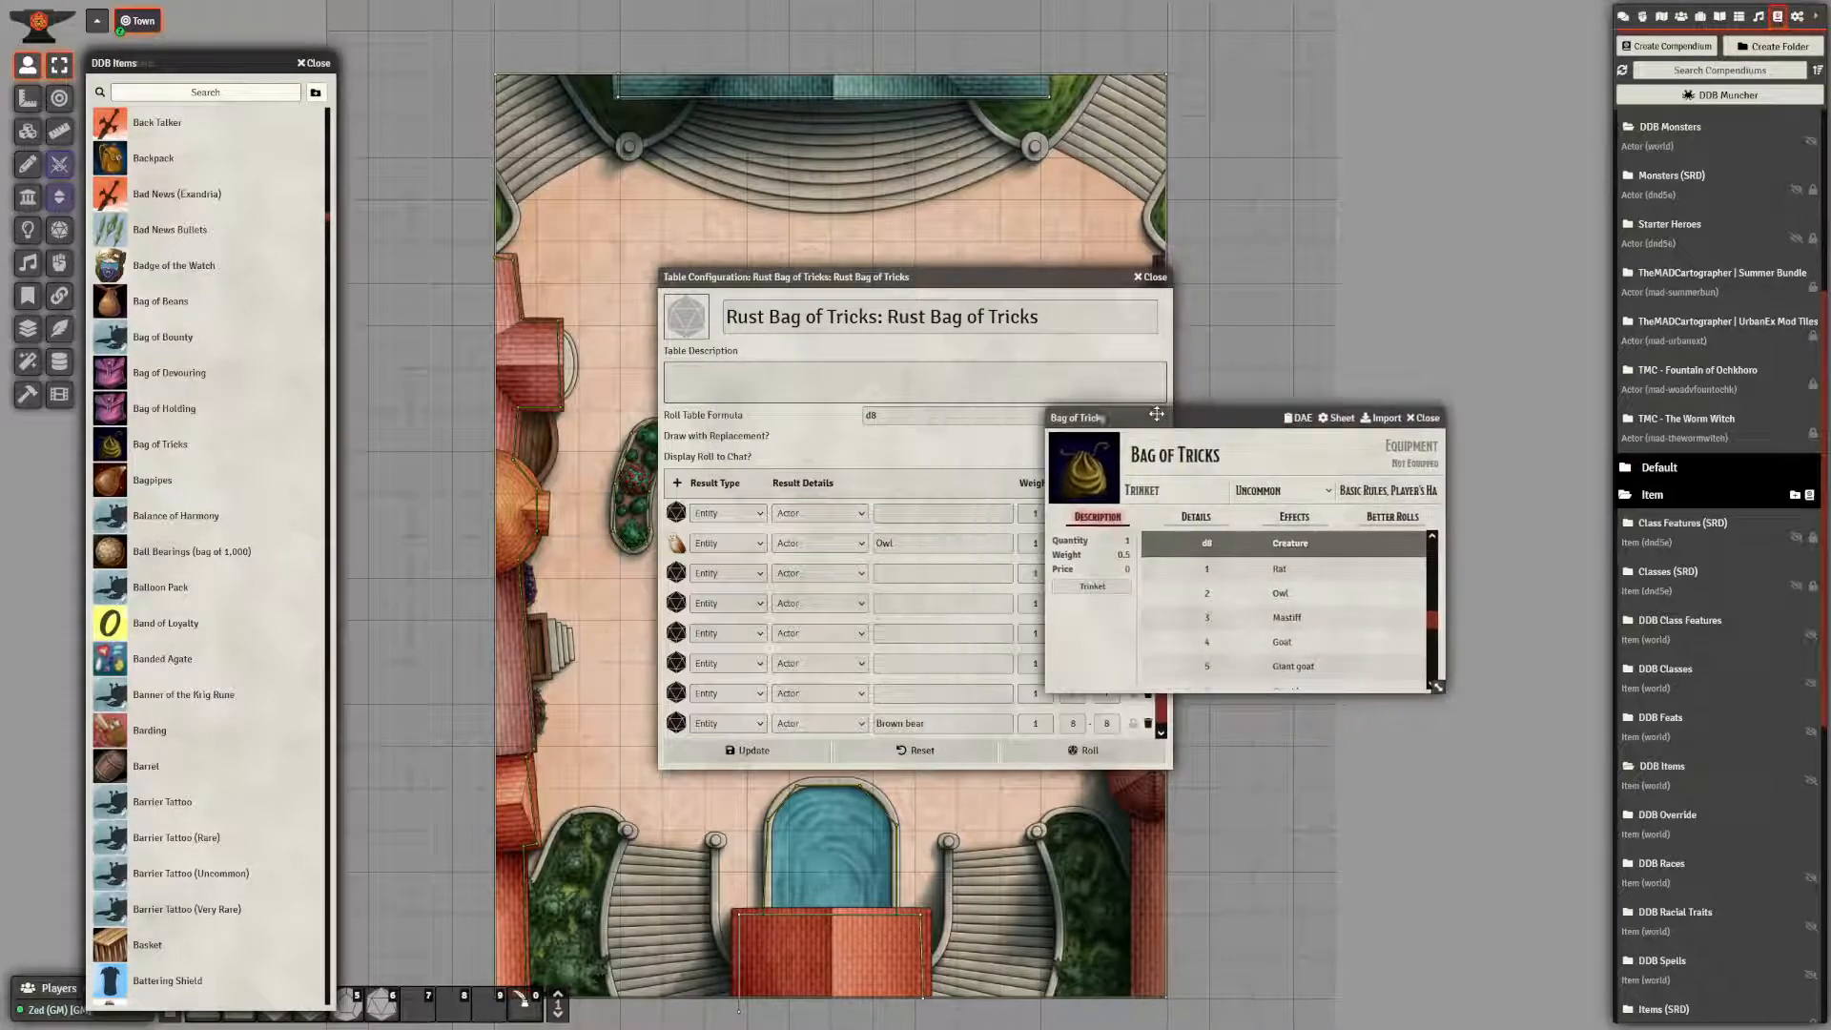
click(314, 63)
- Search DDB Monsters for Rat and import the Rat entry into the world
click(277, 93)
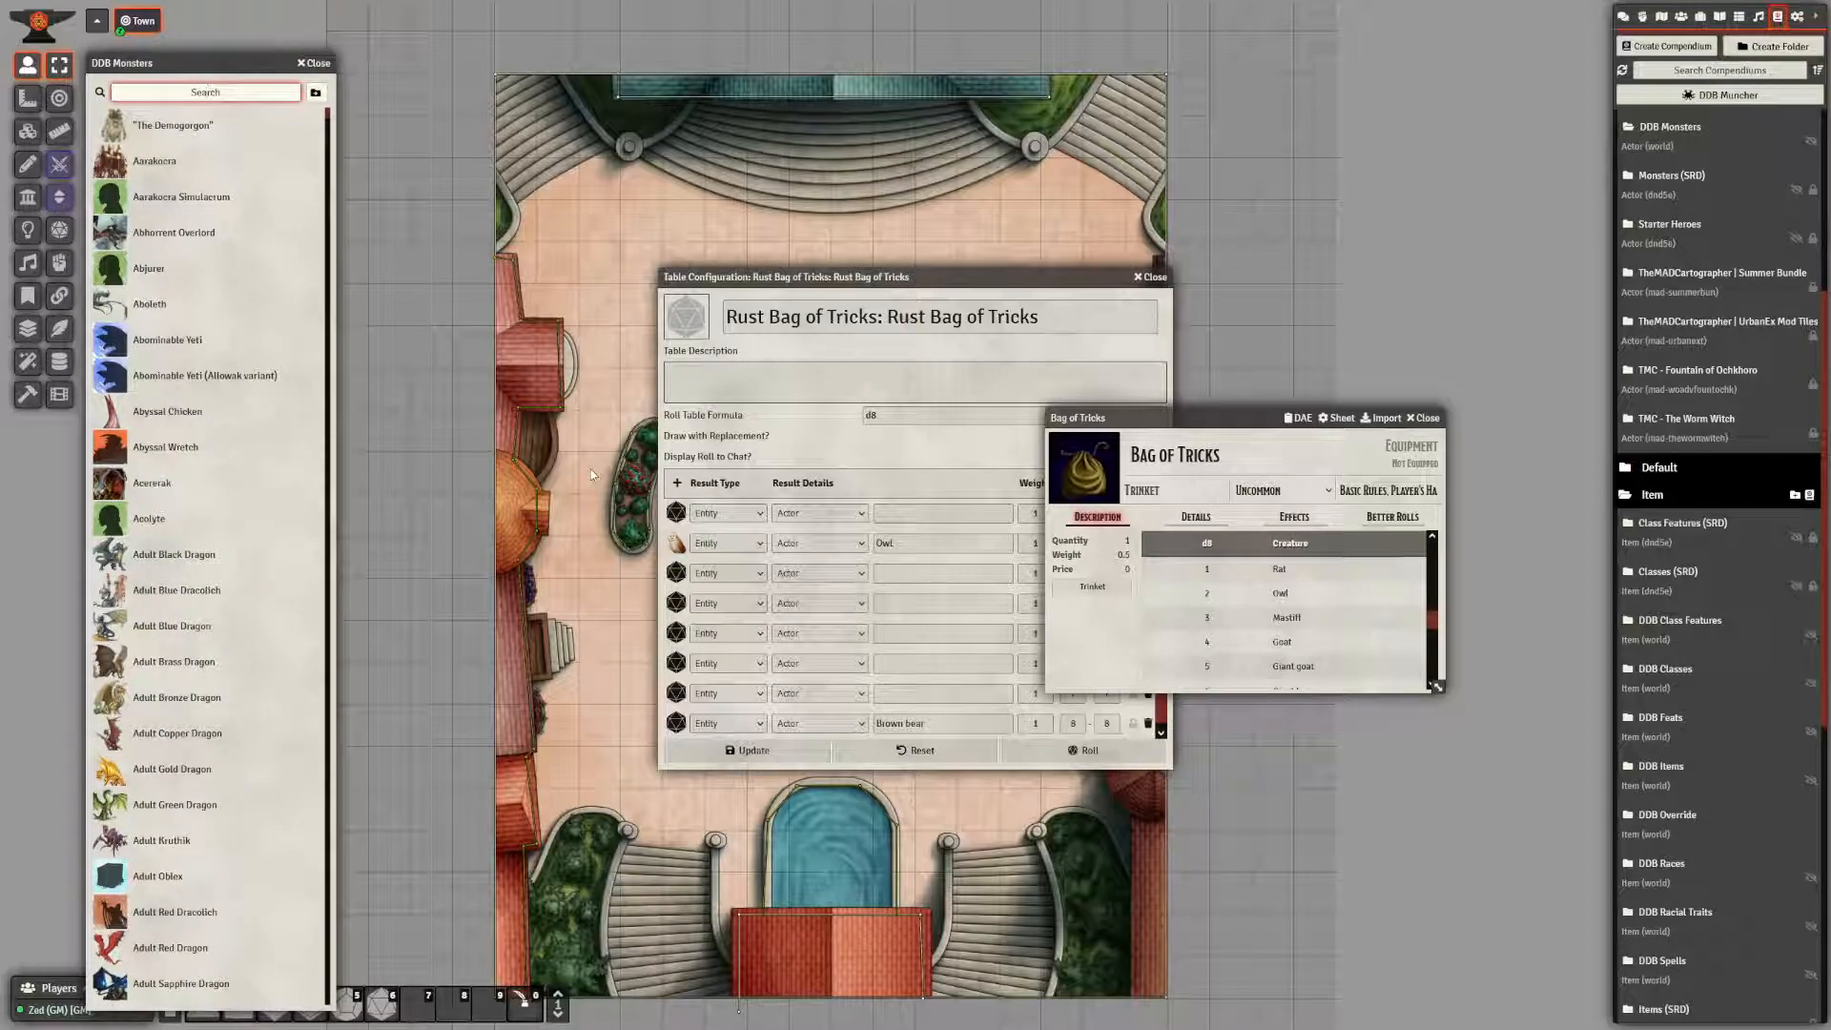
text(Rat)
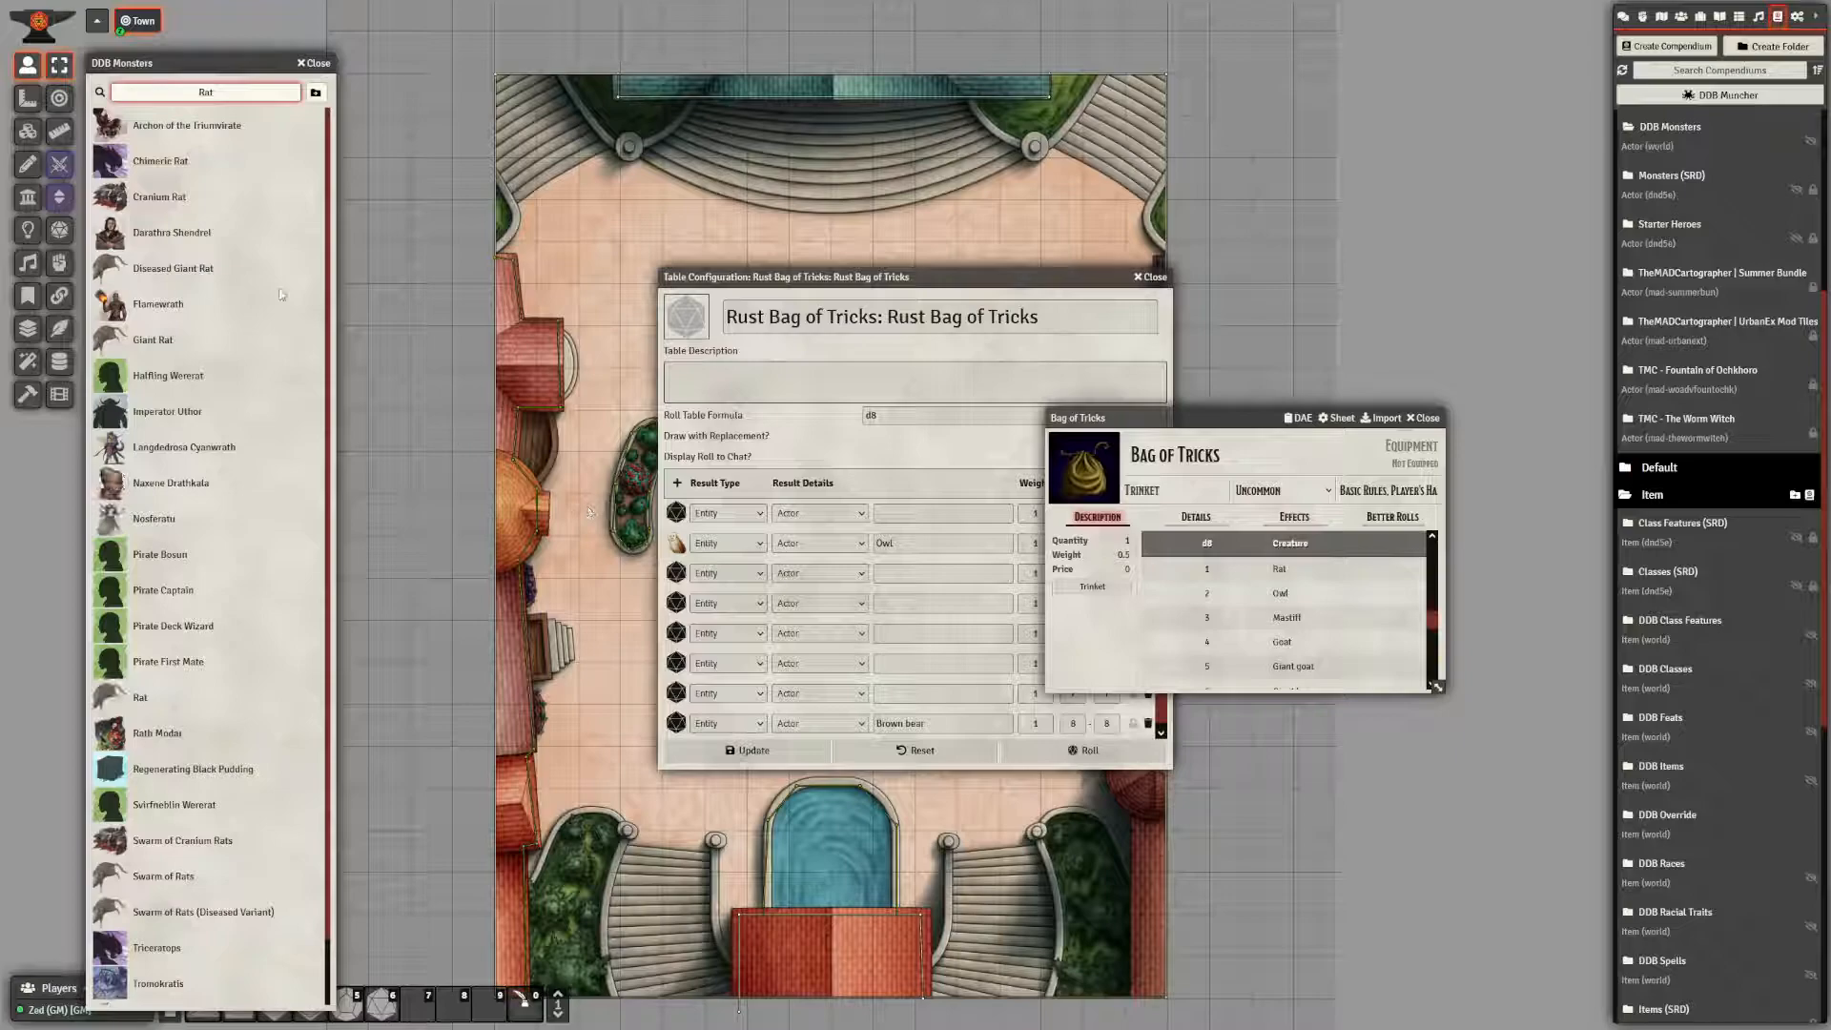
right_click(141, 701)
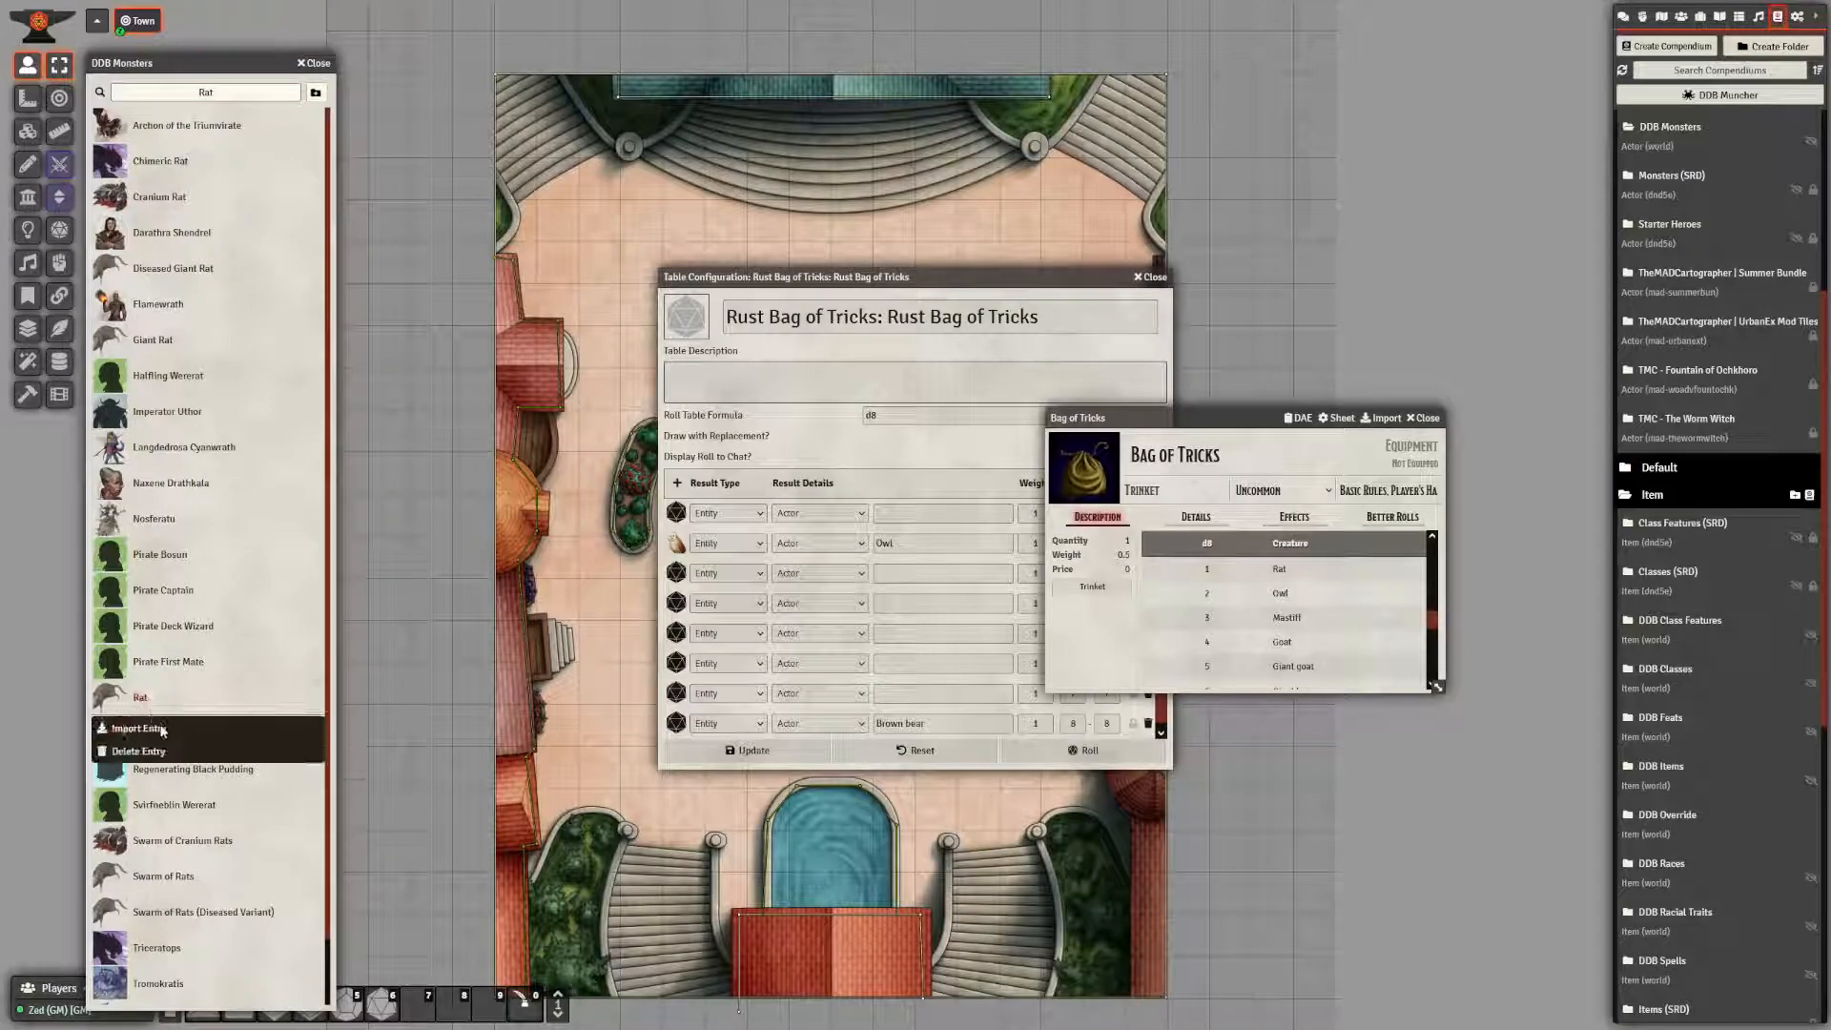
click(160, 729)
- Search DDB Monsters for Mastiff and import the Mastiff entry
click(240, 101)
text(Ma)
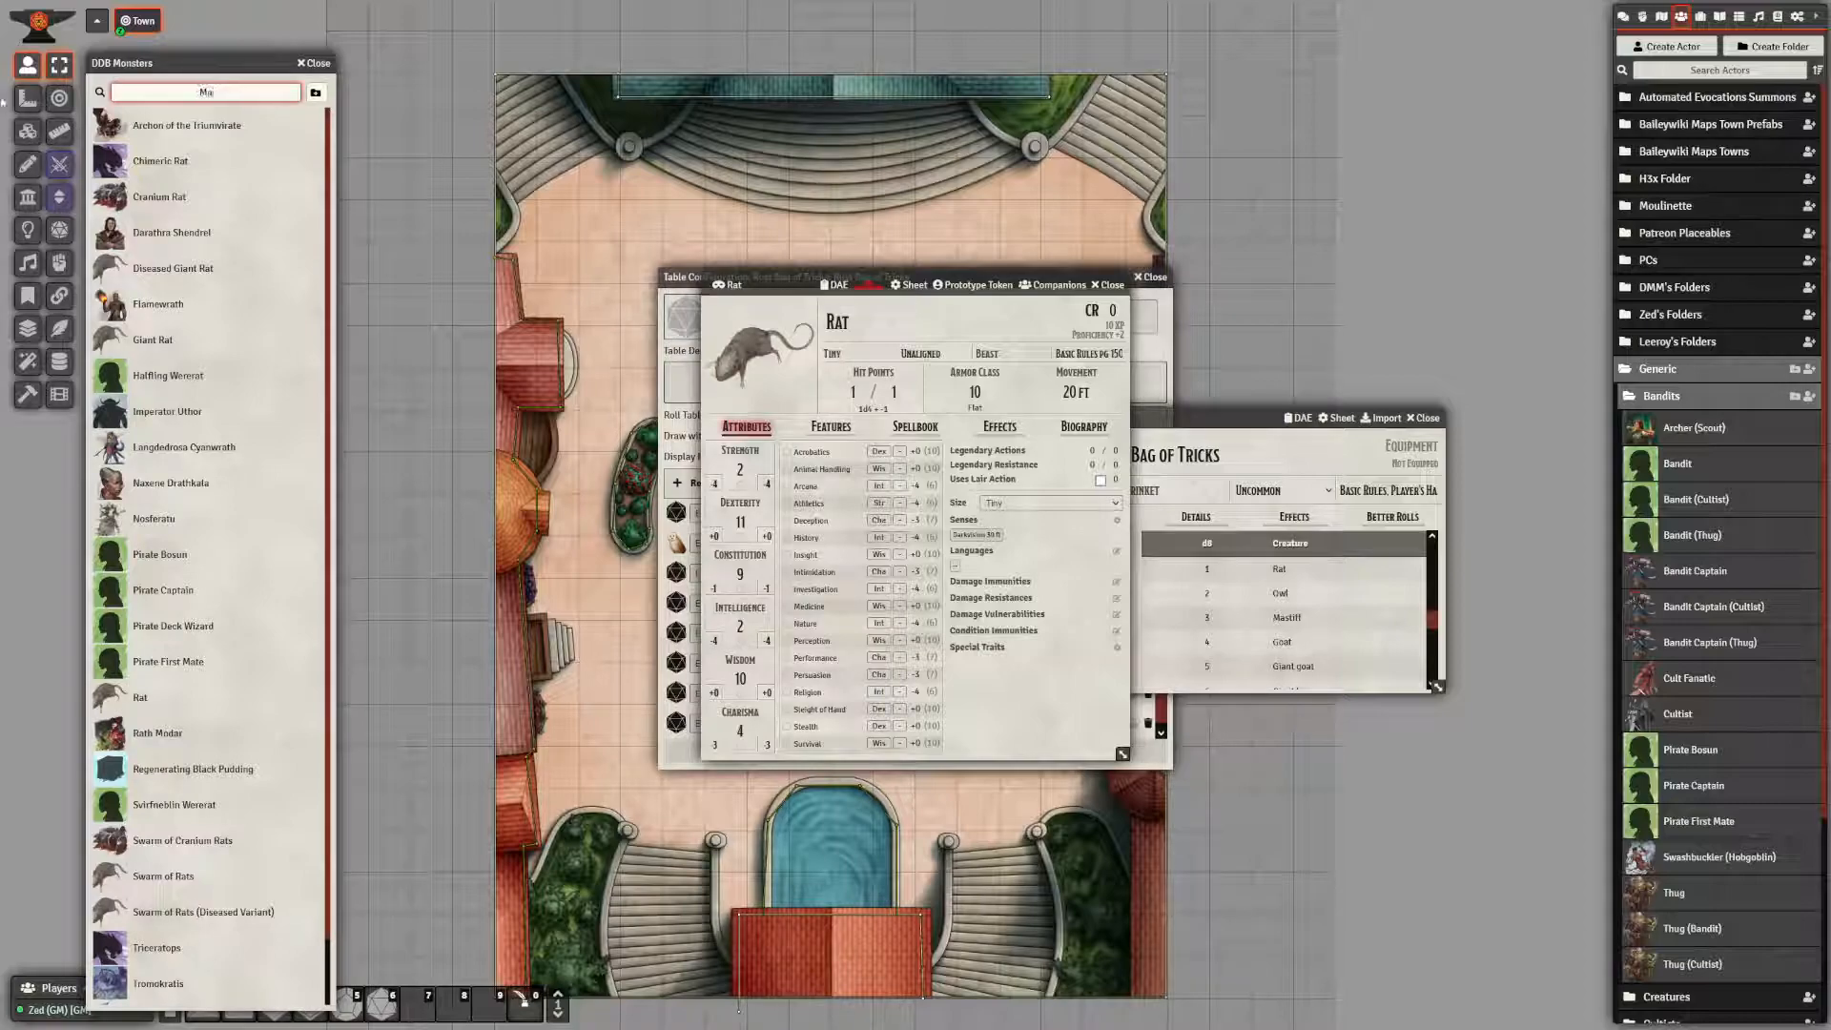
text(stiff)
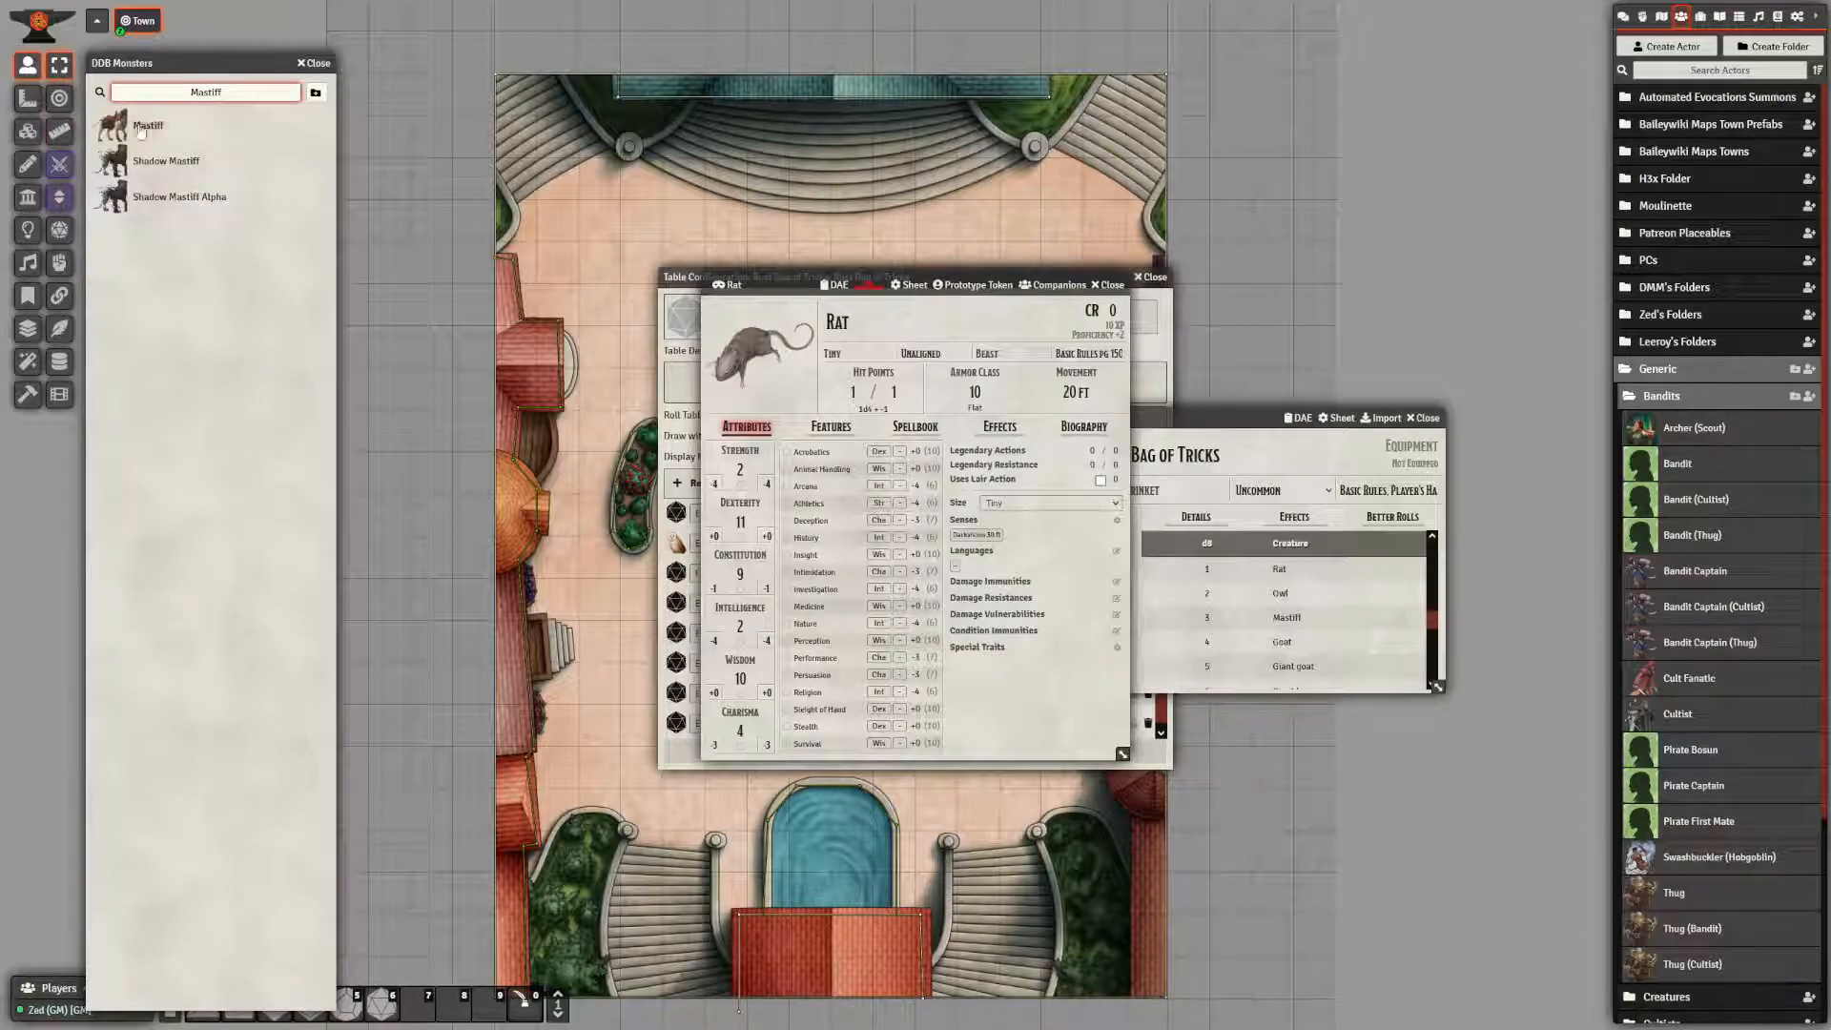
right_click(141, 131)
click(161, 159)
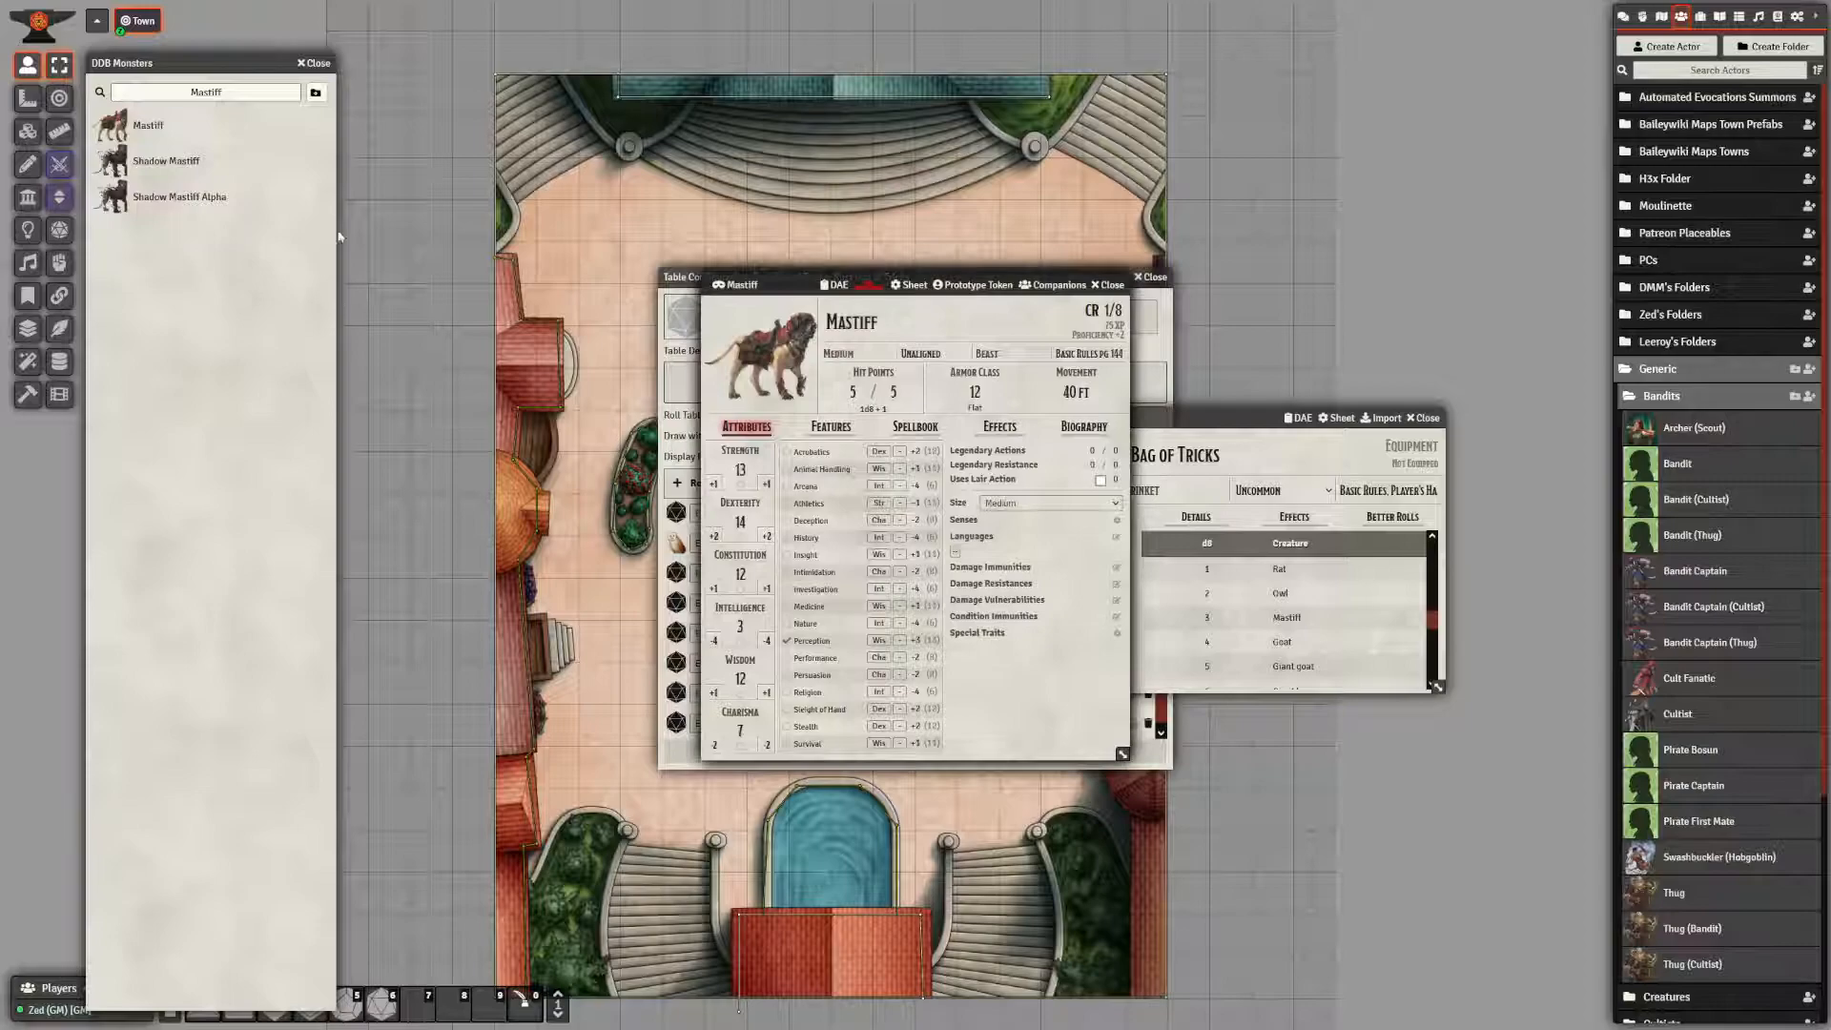
- Search DDB Monsters for Goat and import the plain Goat entry
double_click(230, 95)
text(Goat)
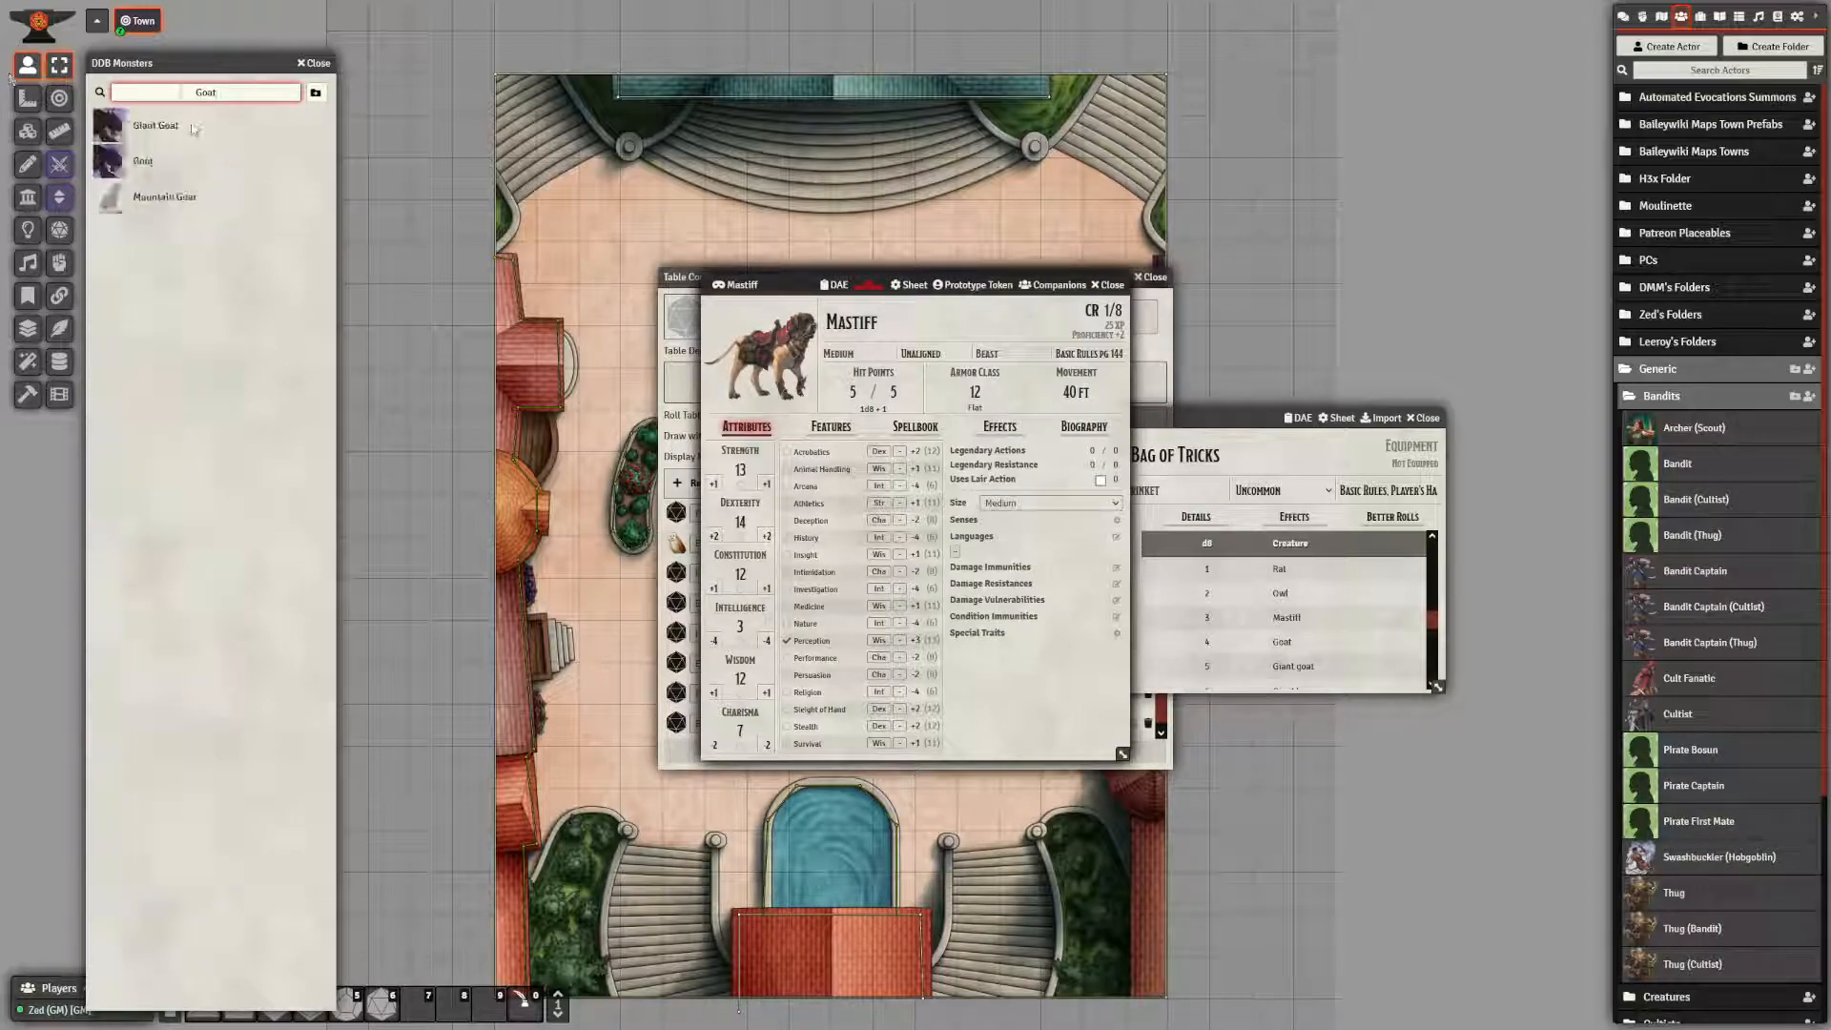
right_click(167, 197)
click(172, 191)
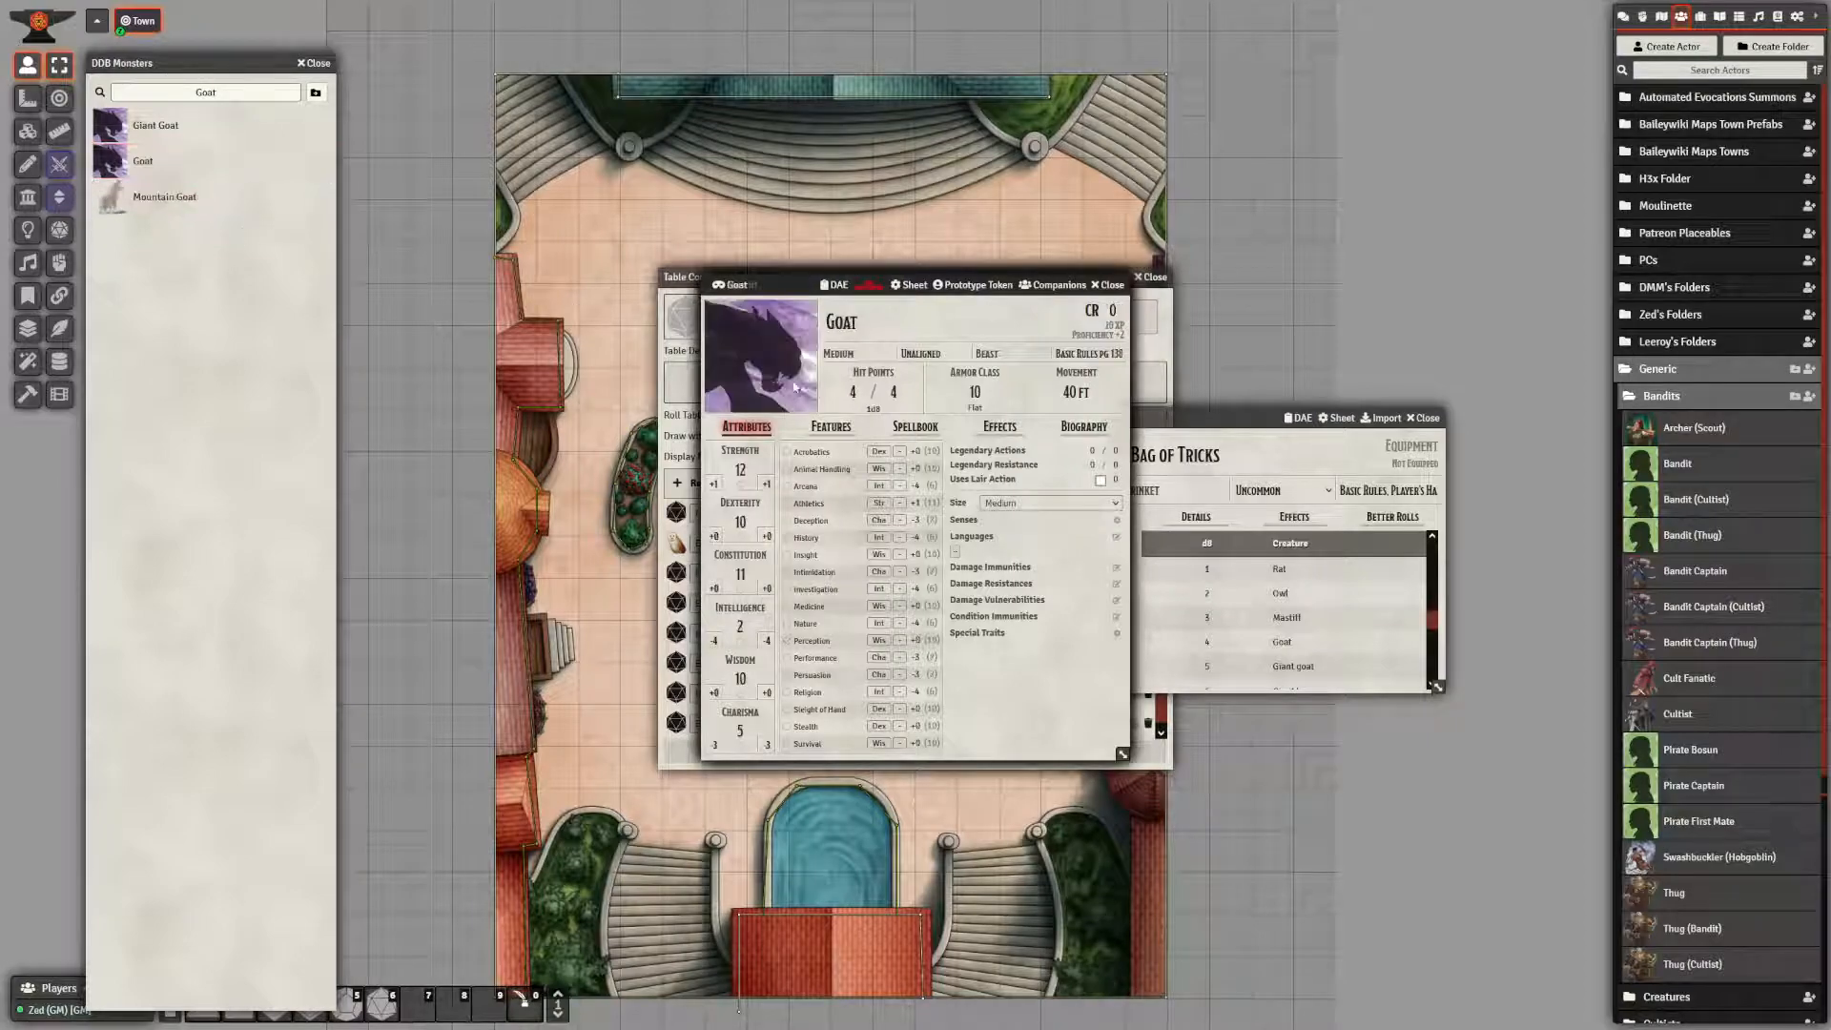
- Move the Bag of Tricks item window clear of the actor sheet, check its remaining creatures, and import the Giant Goat entry
drag(1304, 417, 1370, 395)
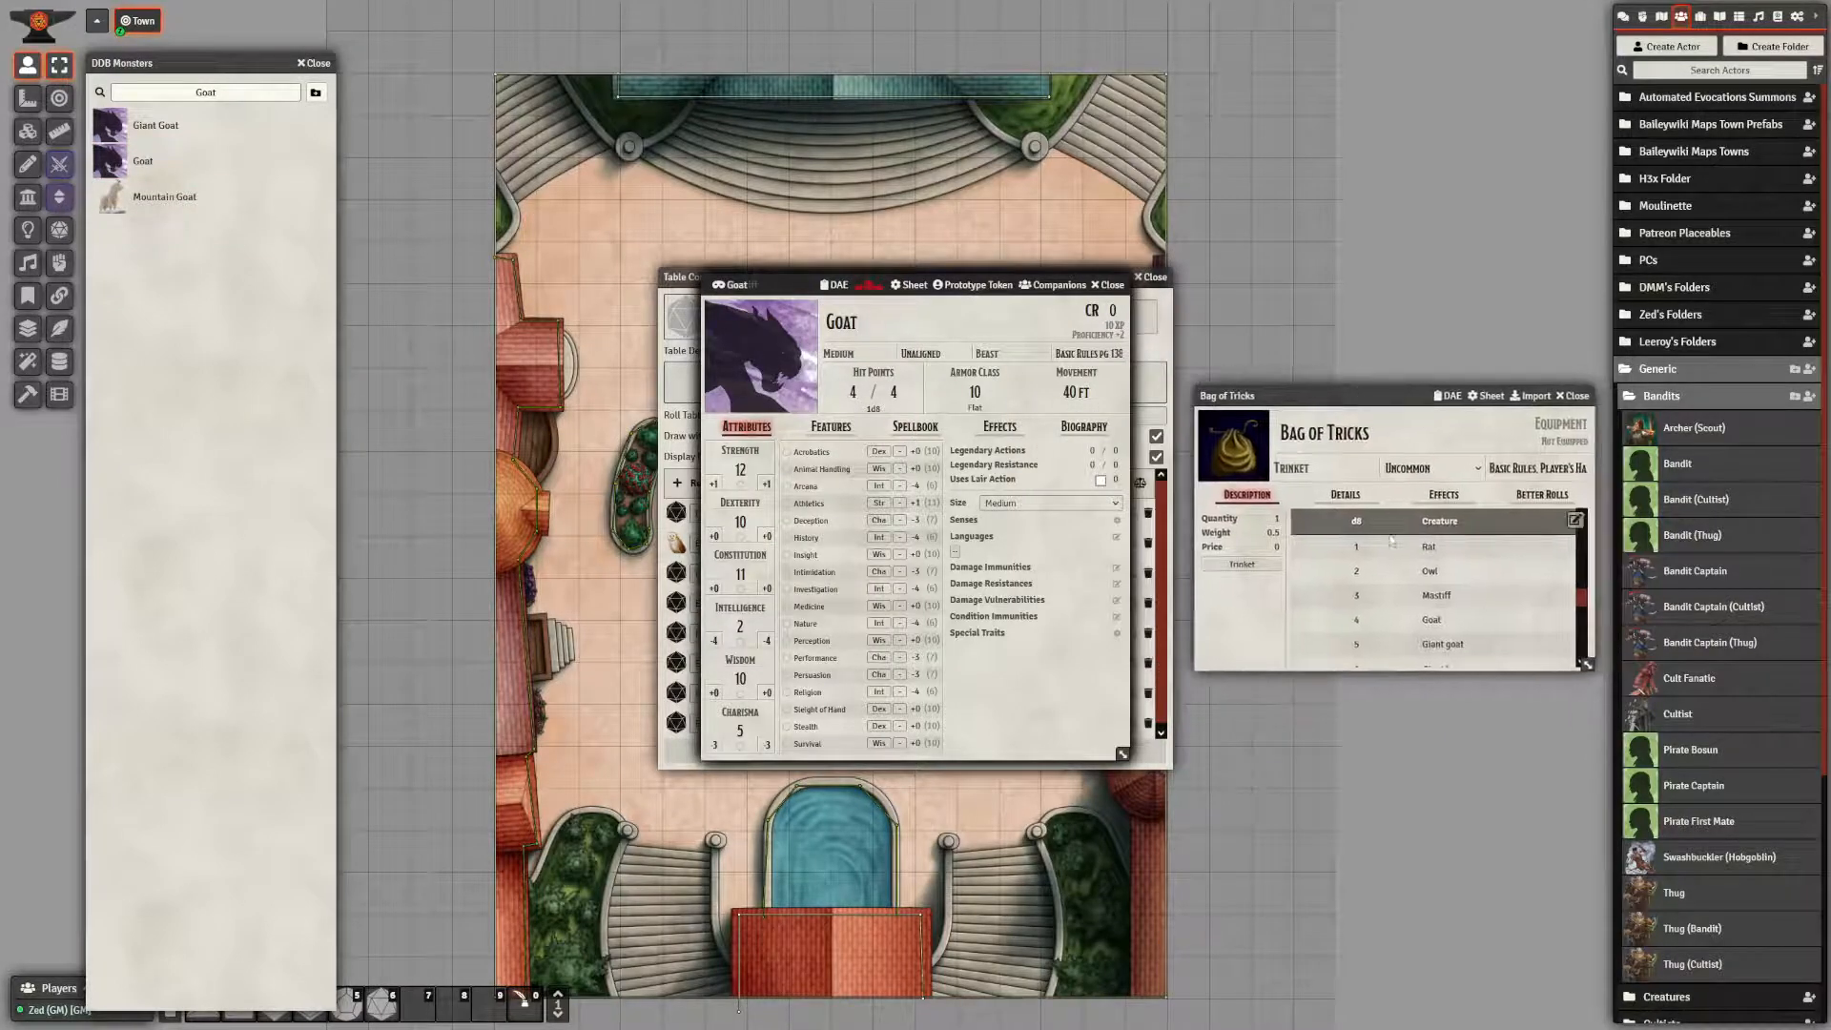
scroll(1403, 582, down, 3)
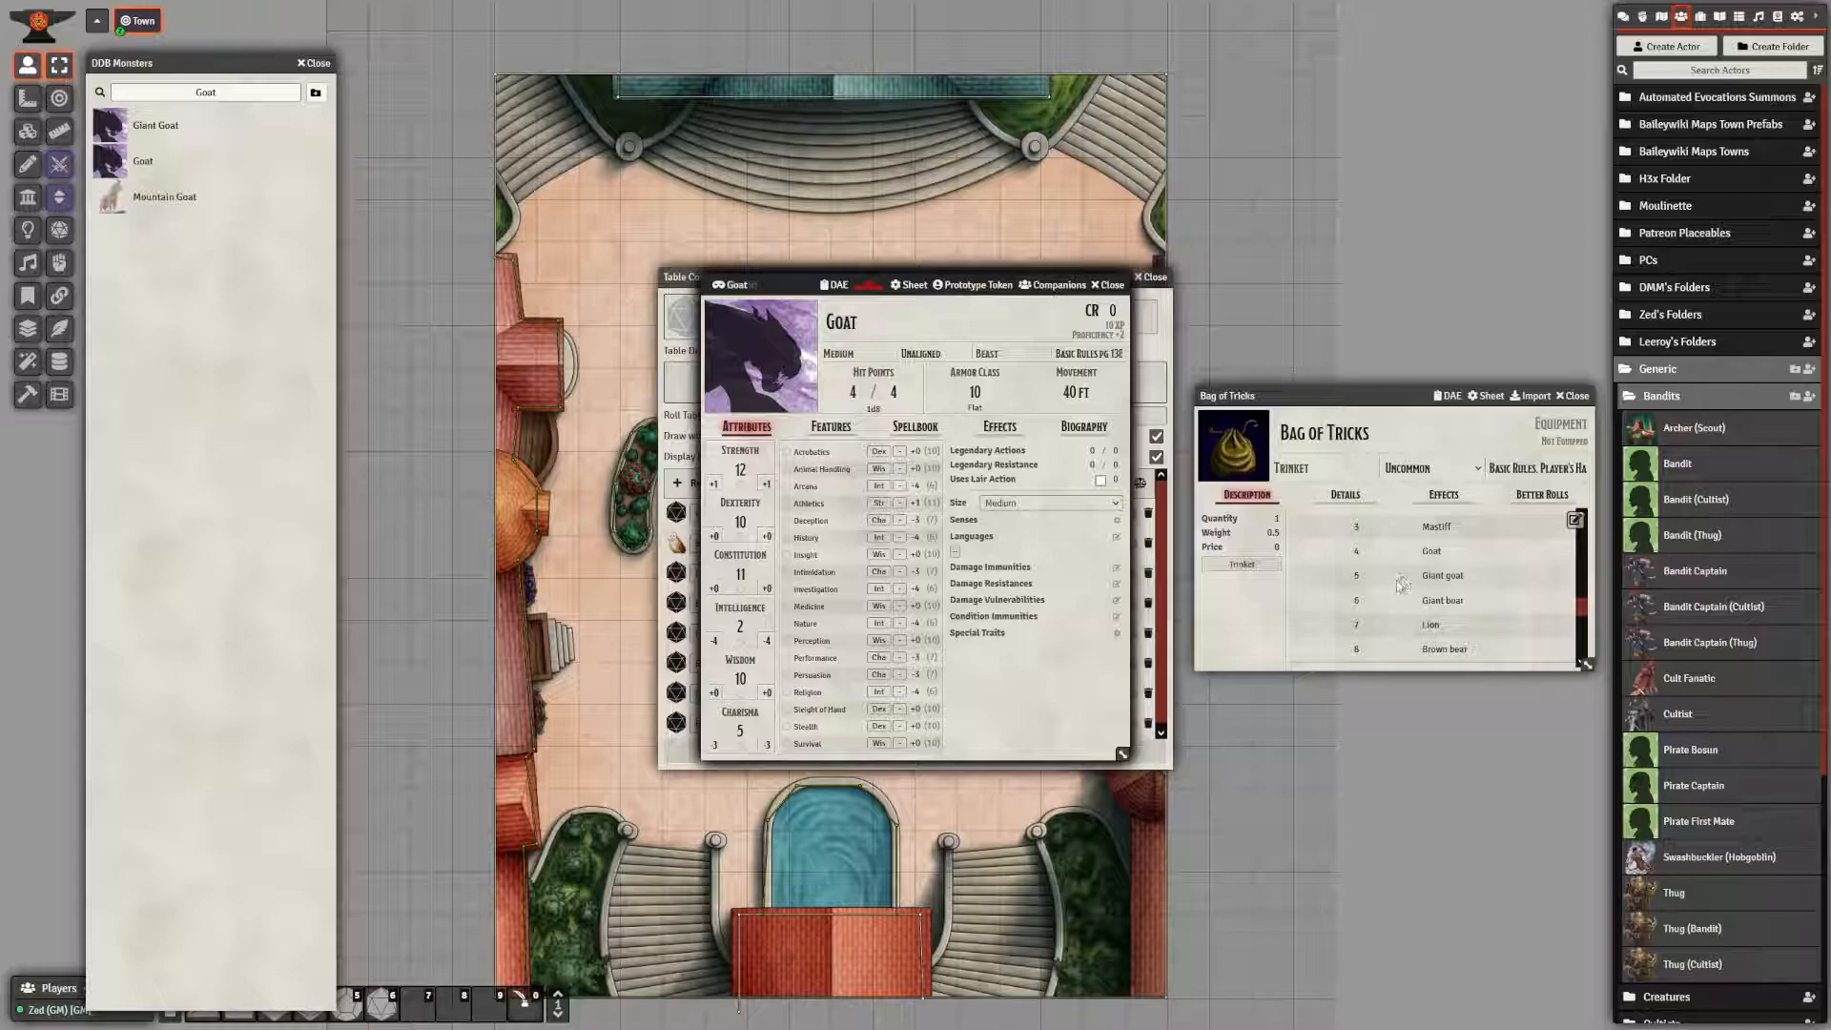
click(158, 128)
click(207, 167)
- Search DDB Monsters for Giant Boar, import it, and close the open actor sheets
double_click(239, 95)
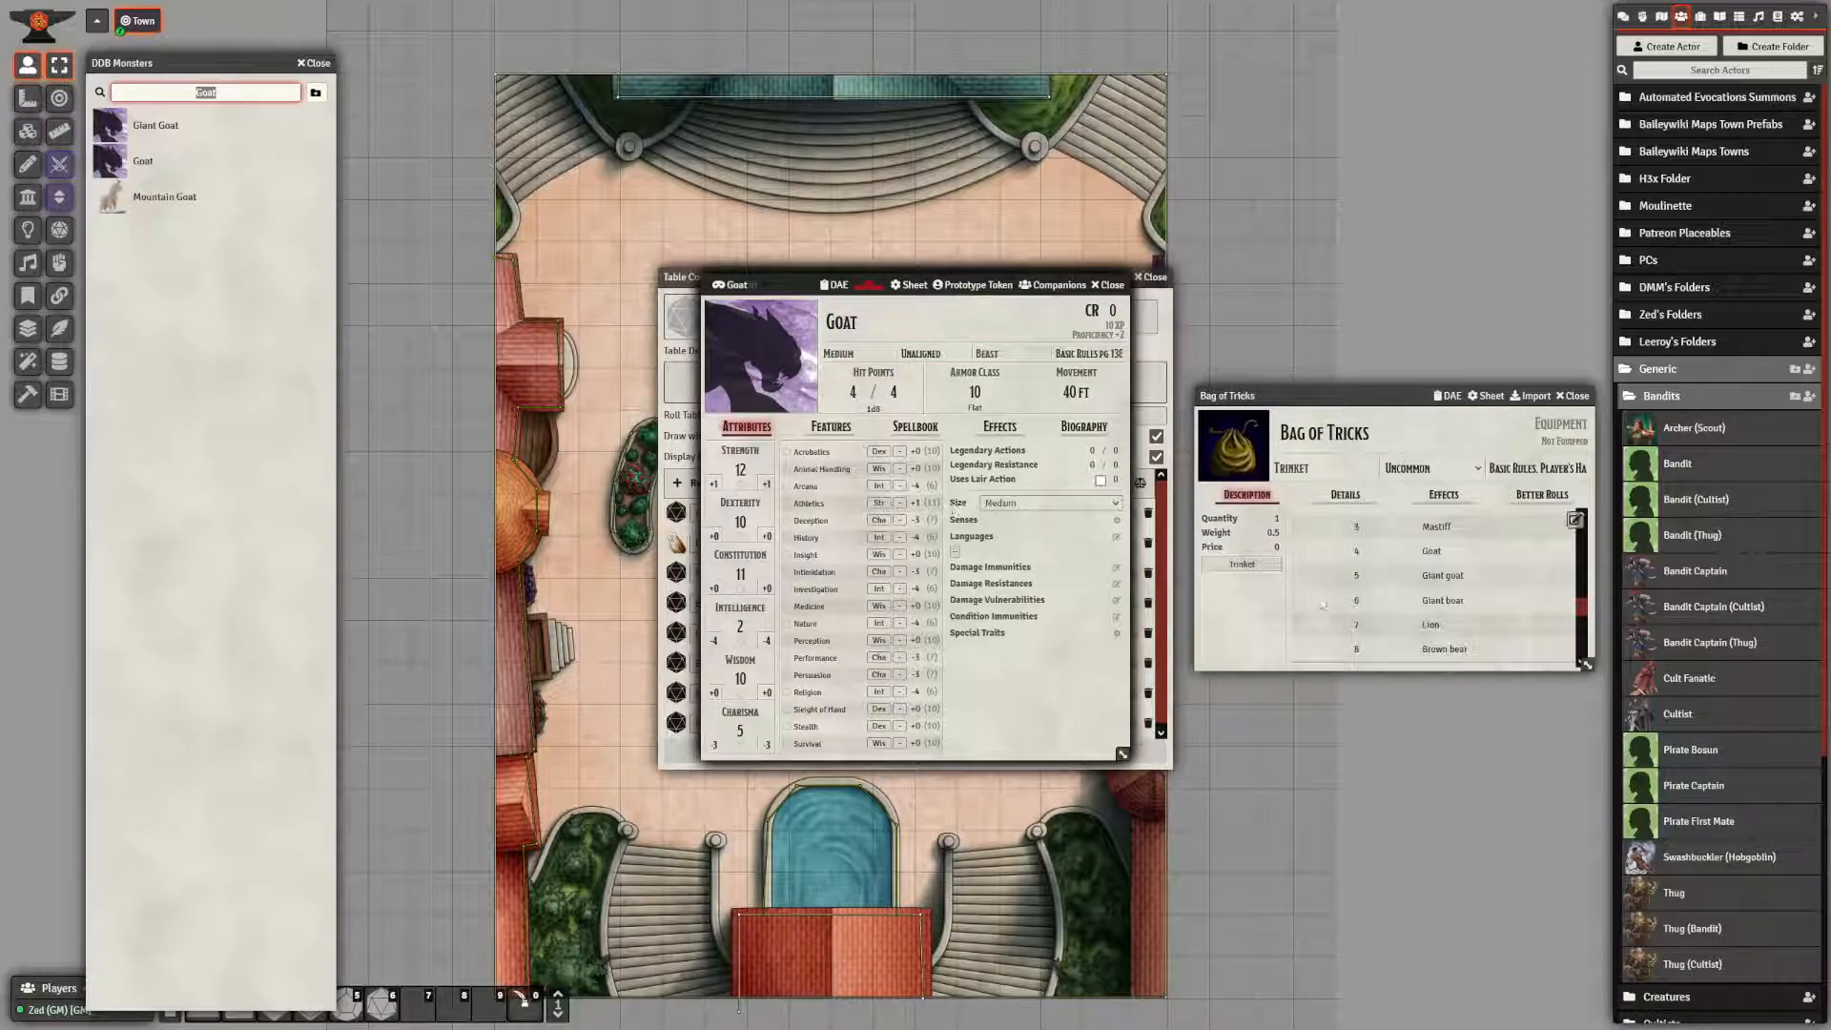
text(Giant)
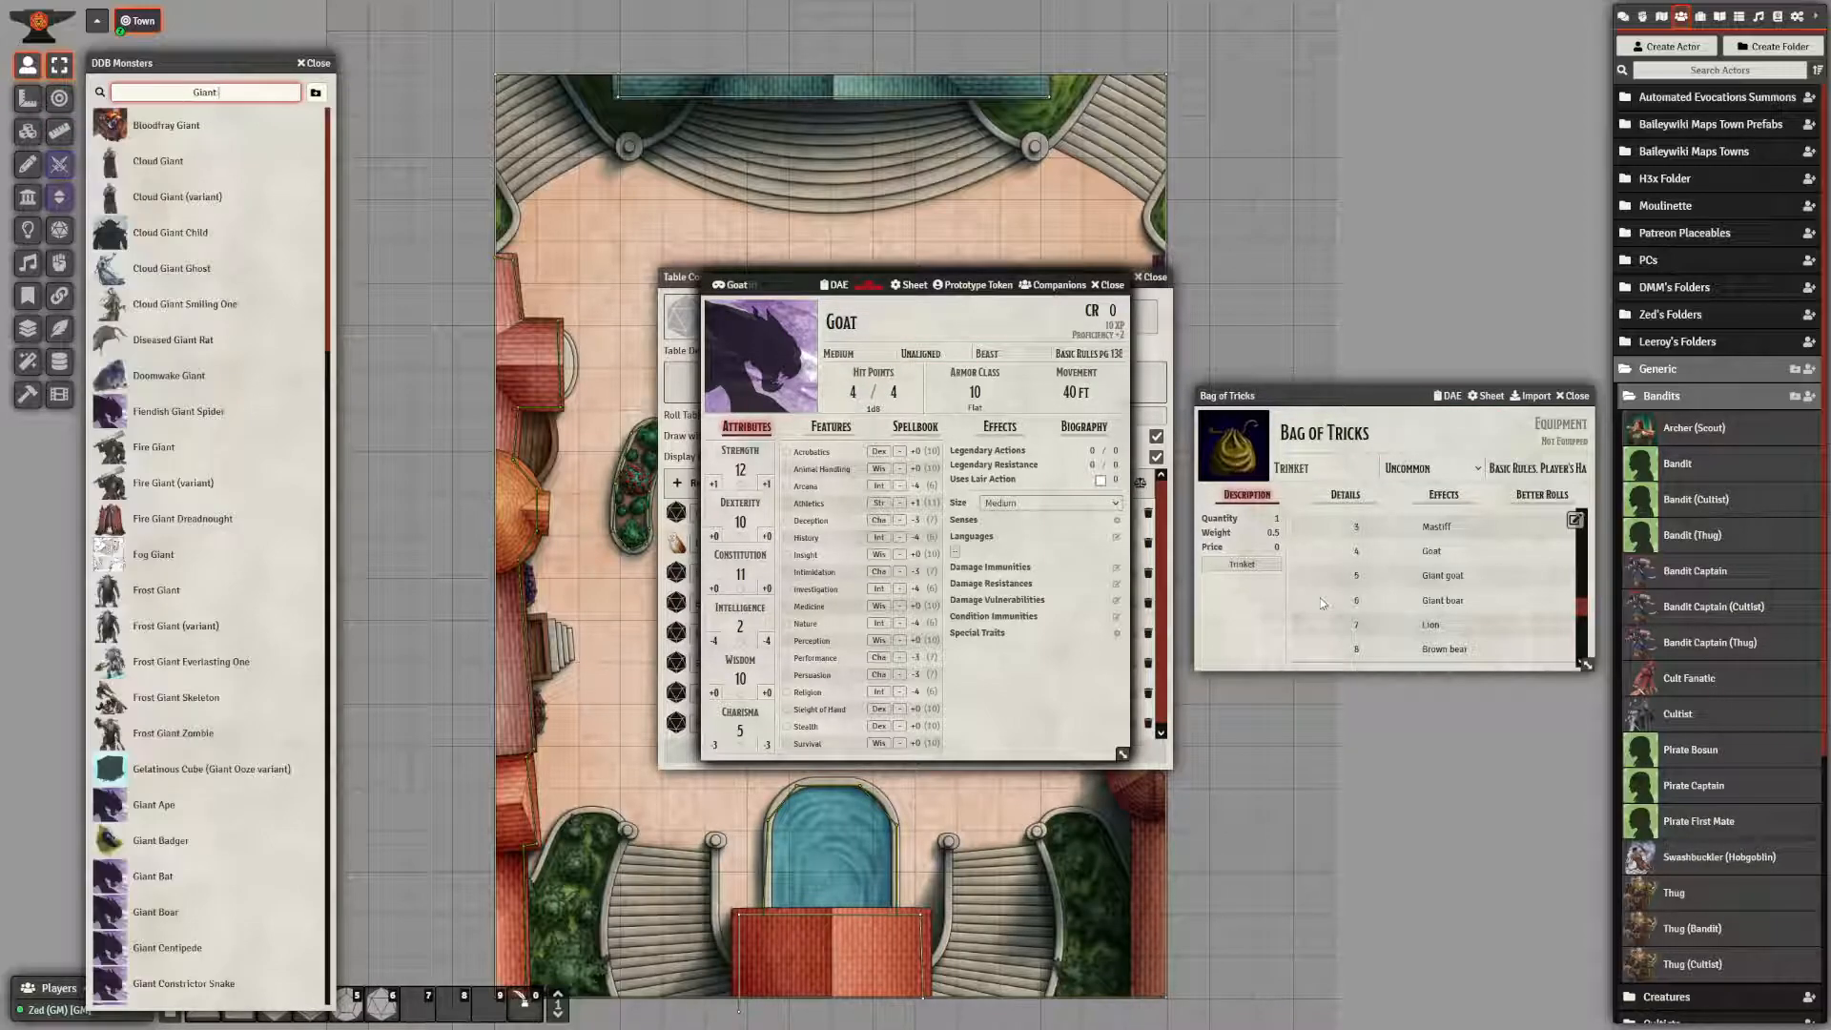
text( Boar)
click(155, 125)
click(993, 286)
click(1104, 287)
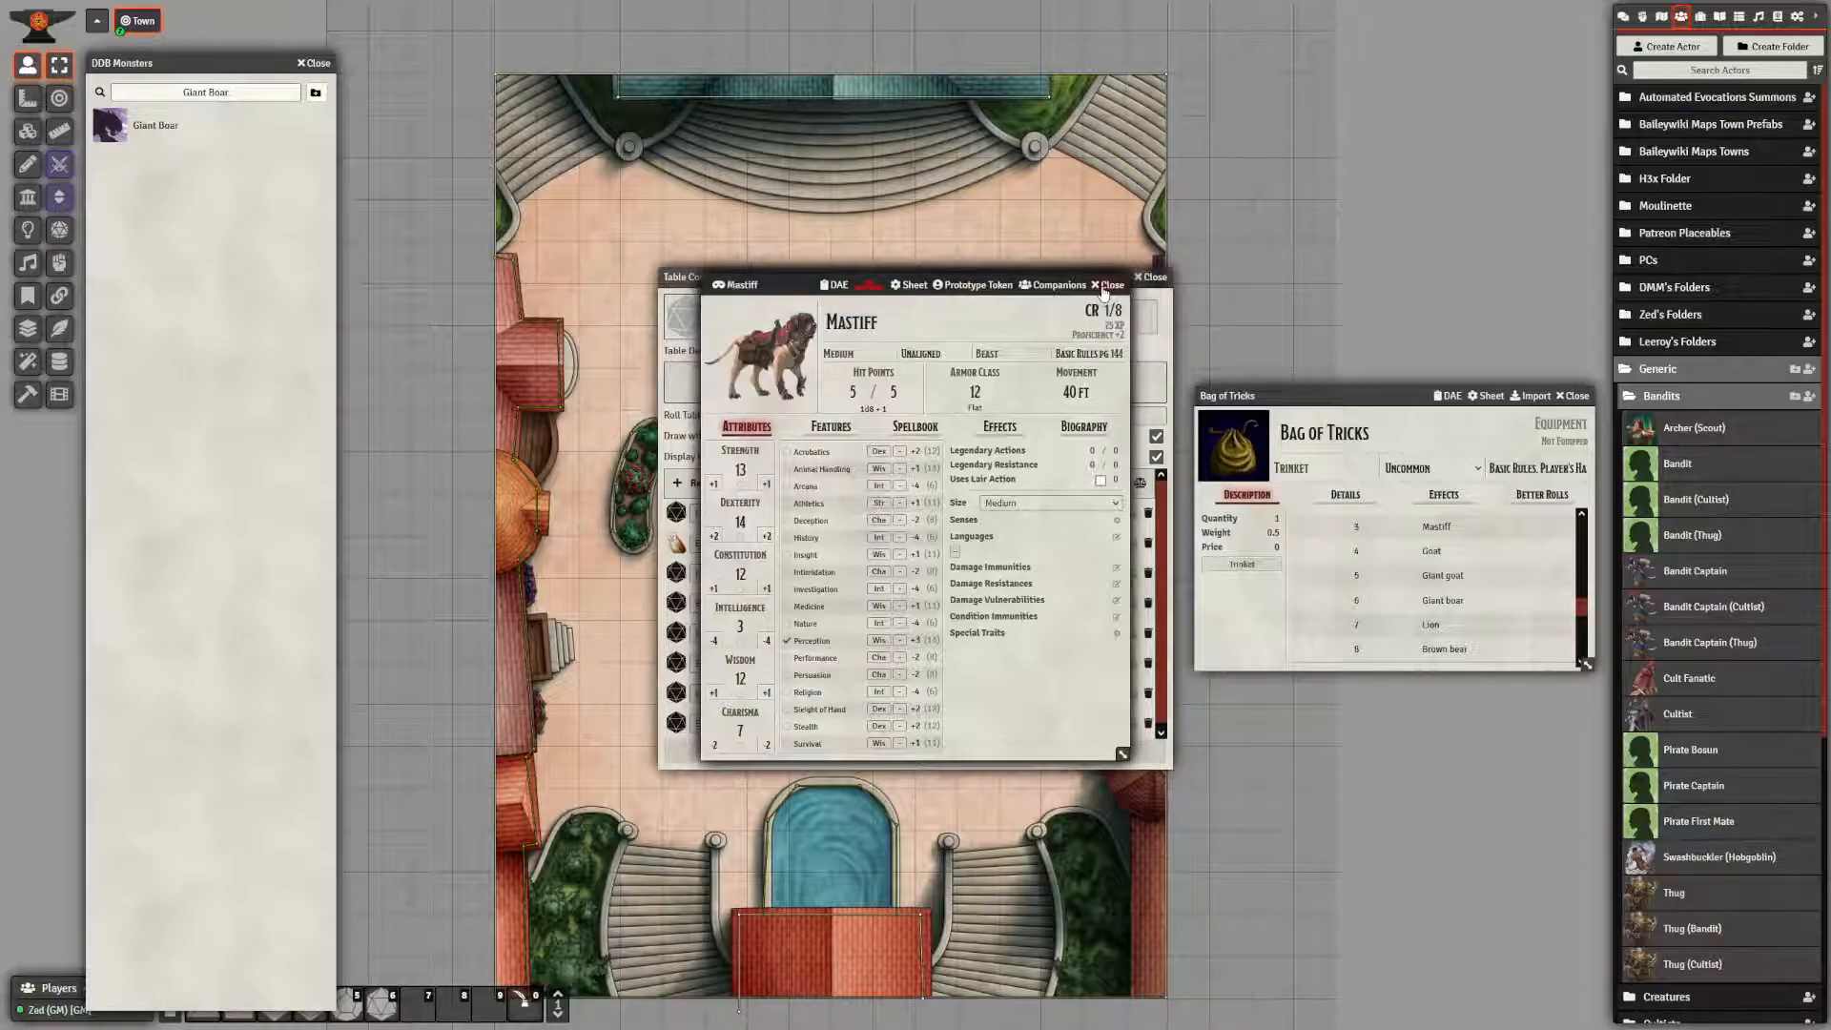
click(1104, 287)
click(1104, 287)
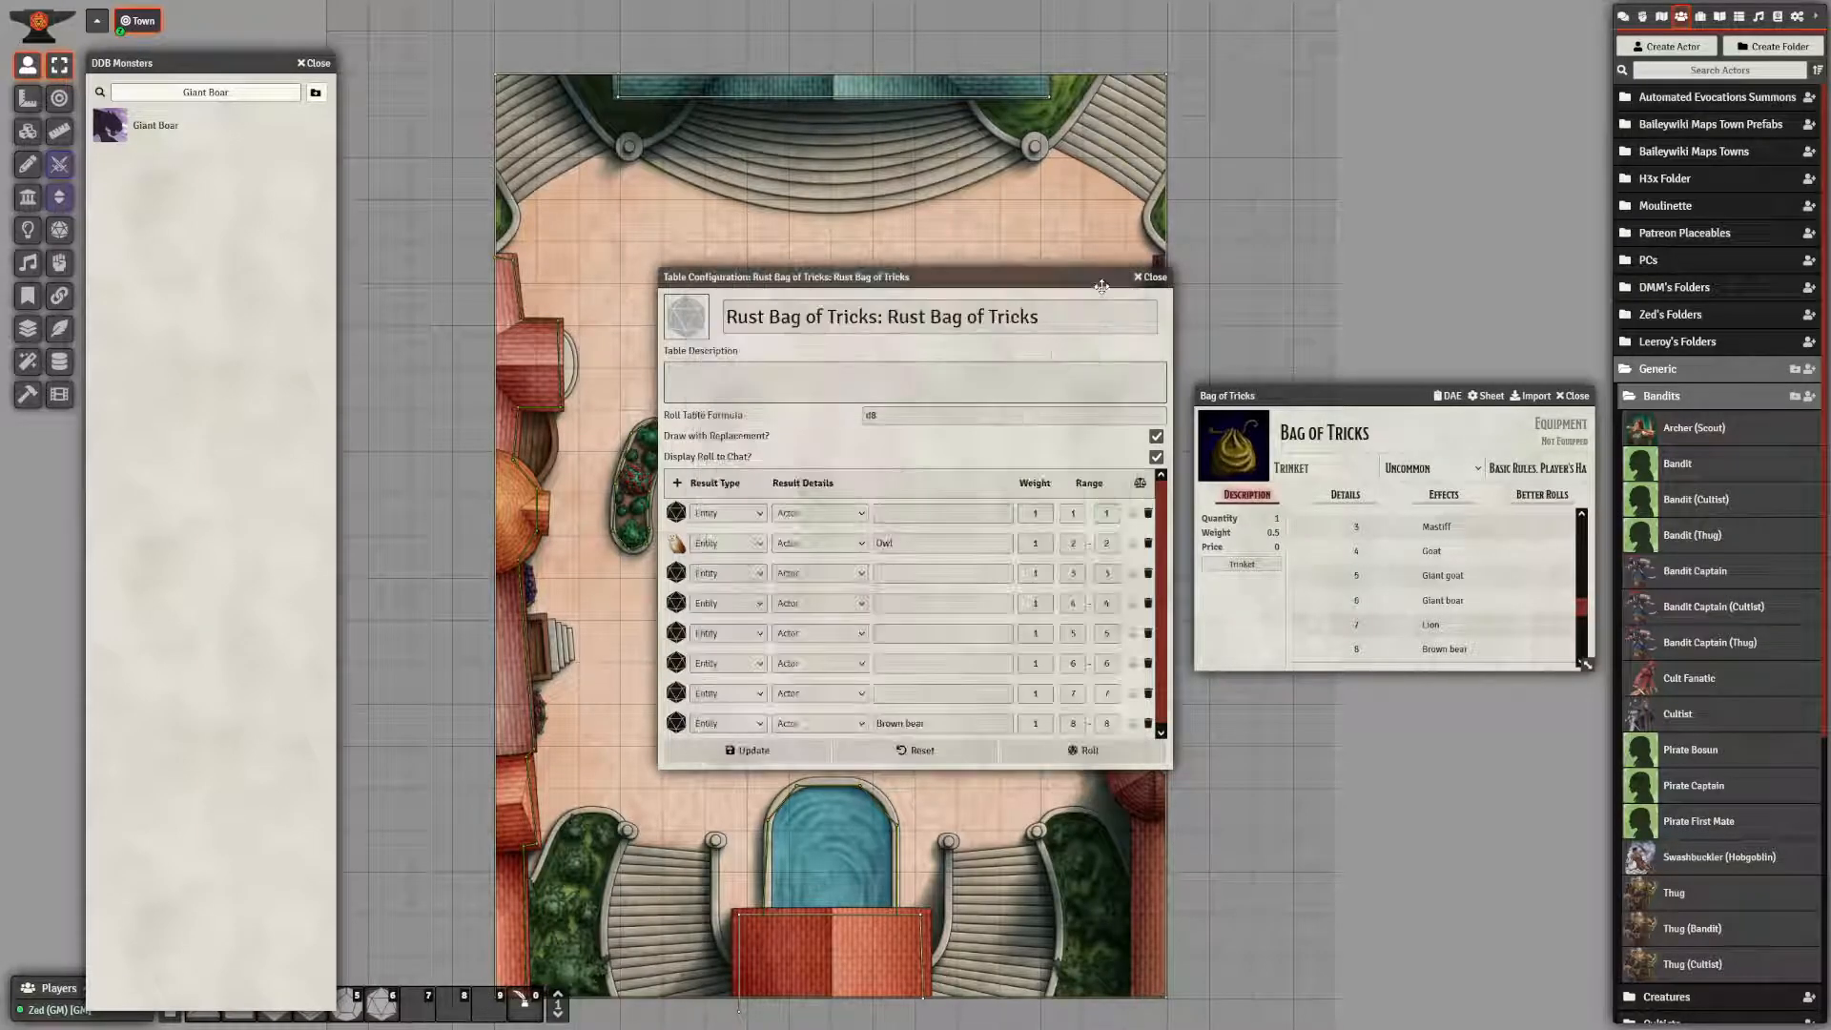
- Search DDB Monsters for Lion and import the Lion from its sheet
drag(241, 94, 3, 10)
text(l)
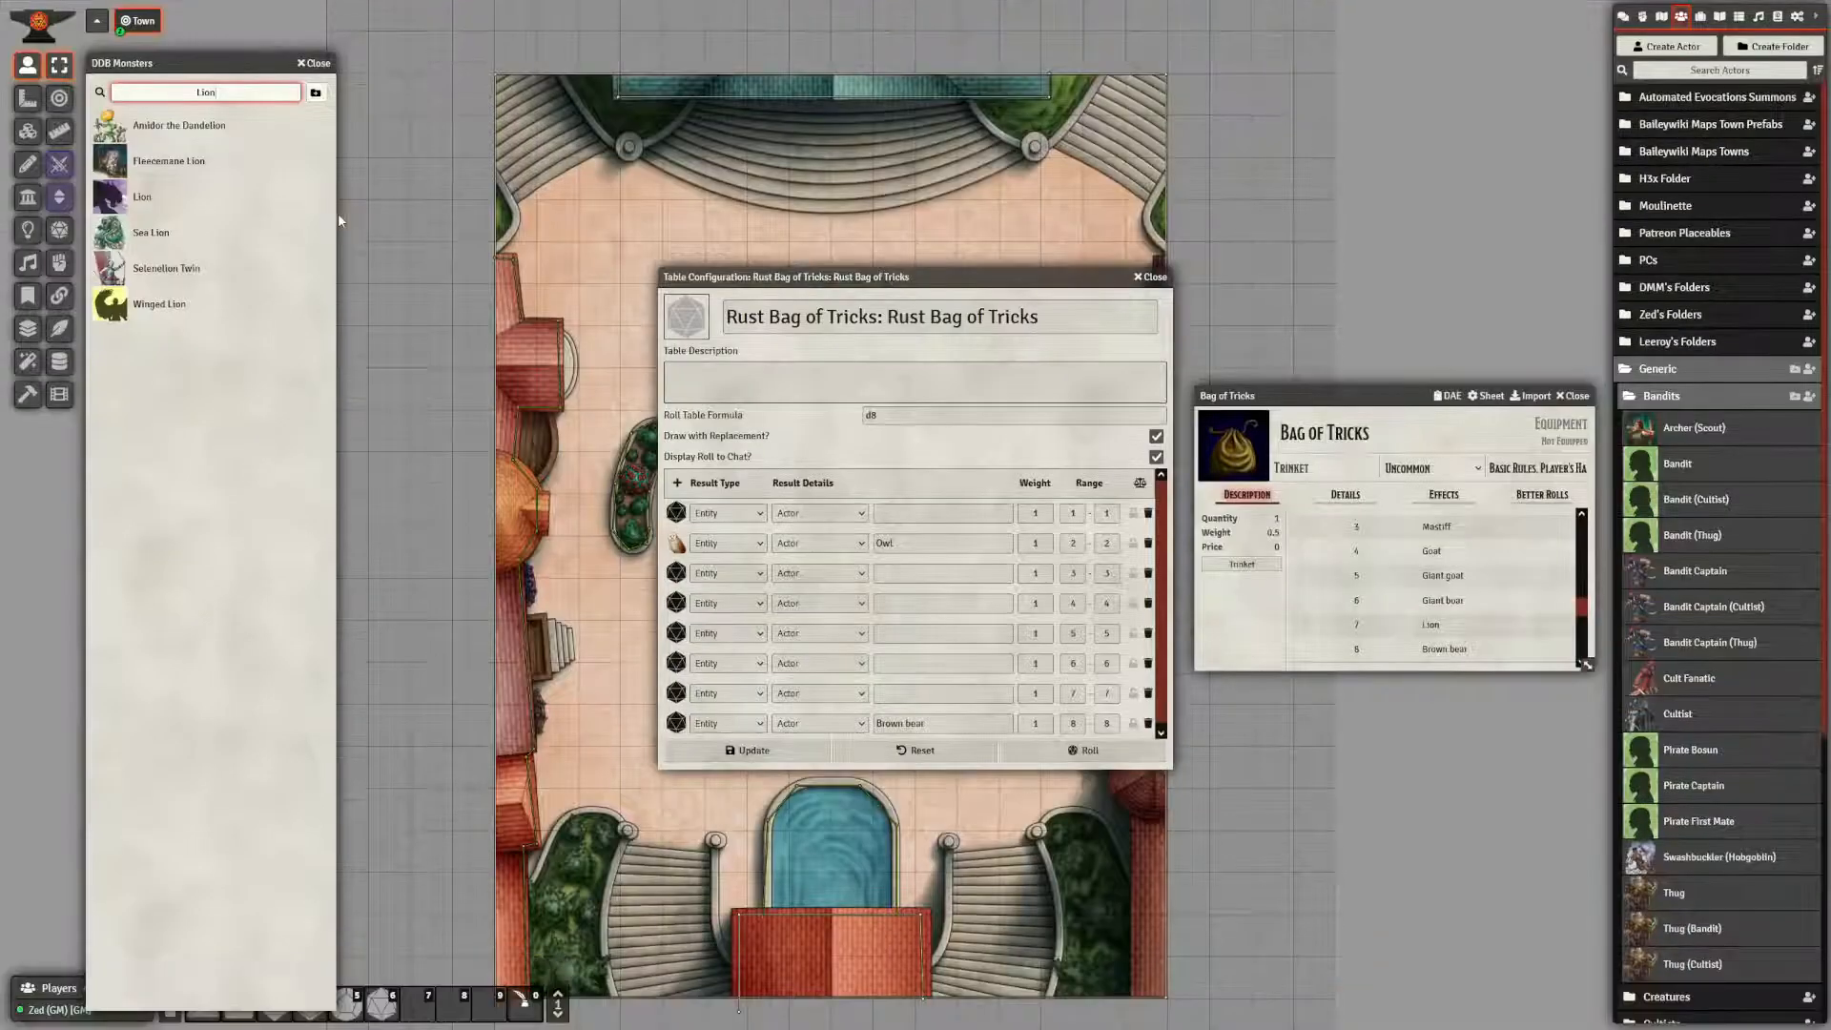
click(141, 200)
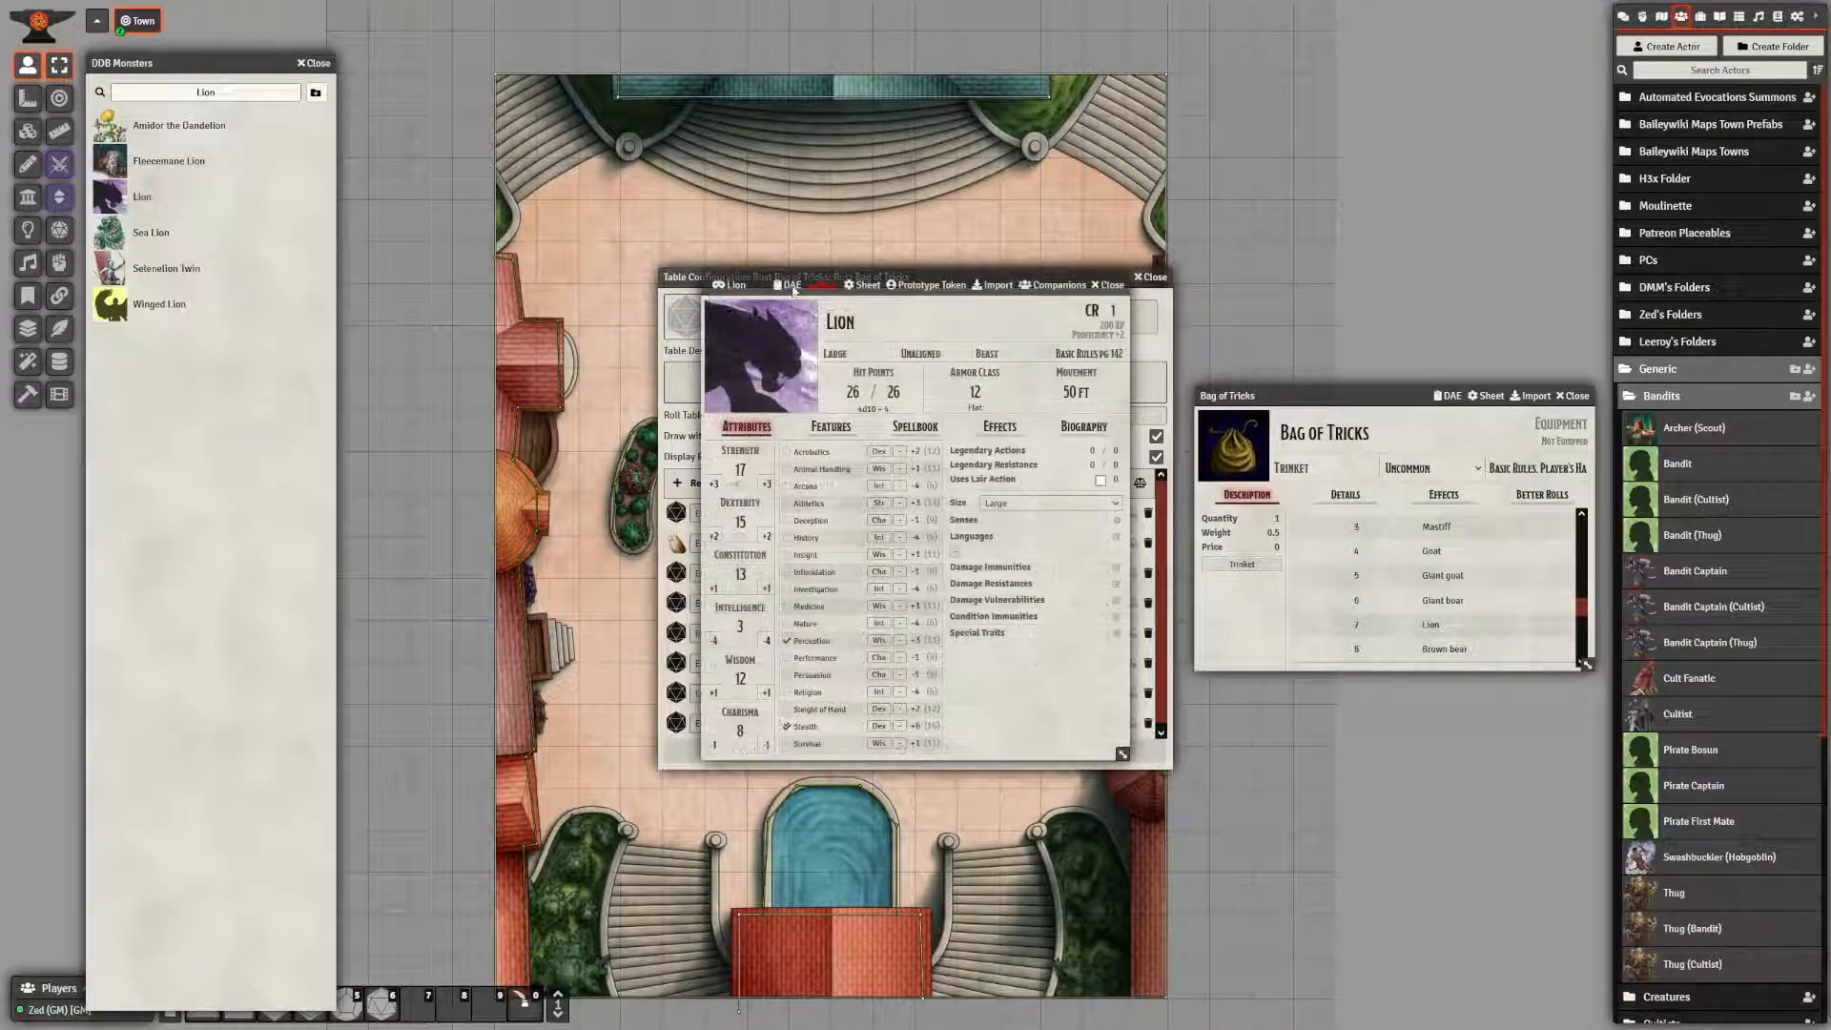
click(990, 287)
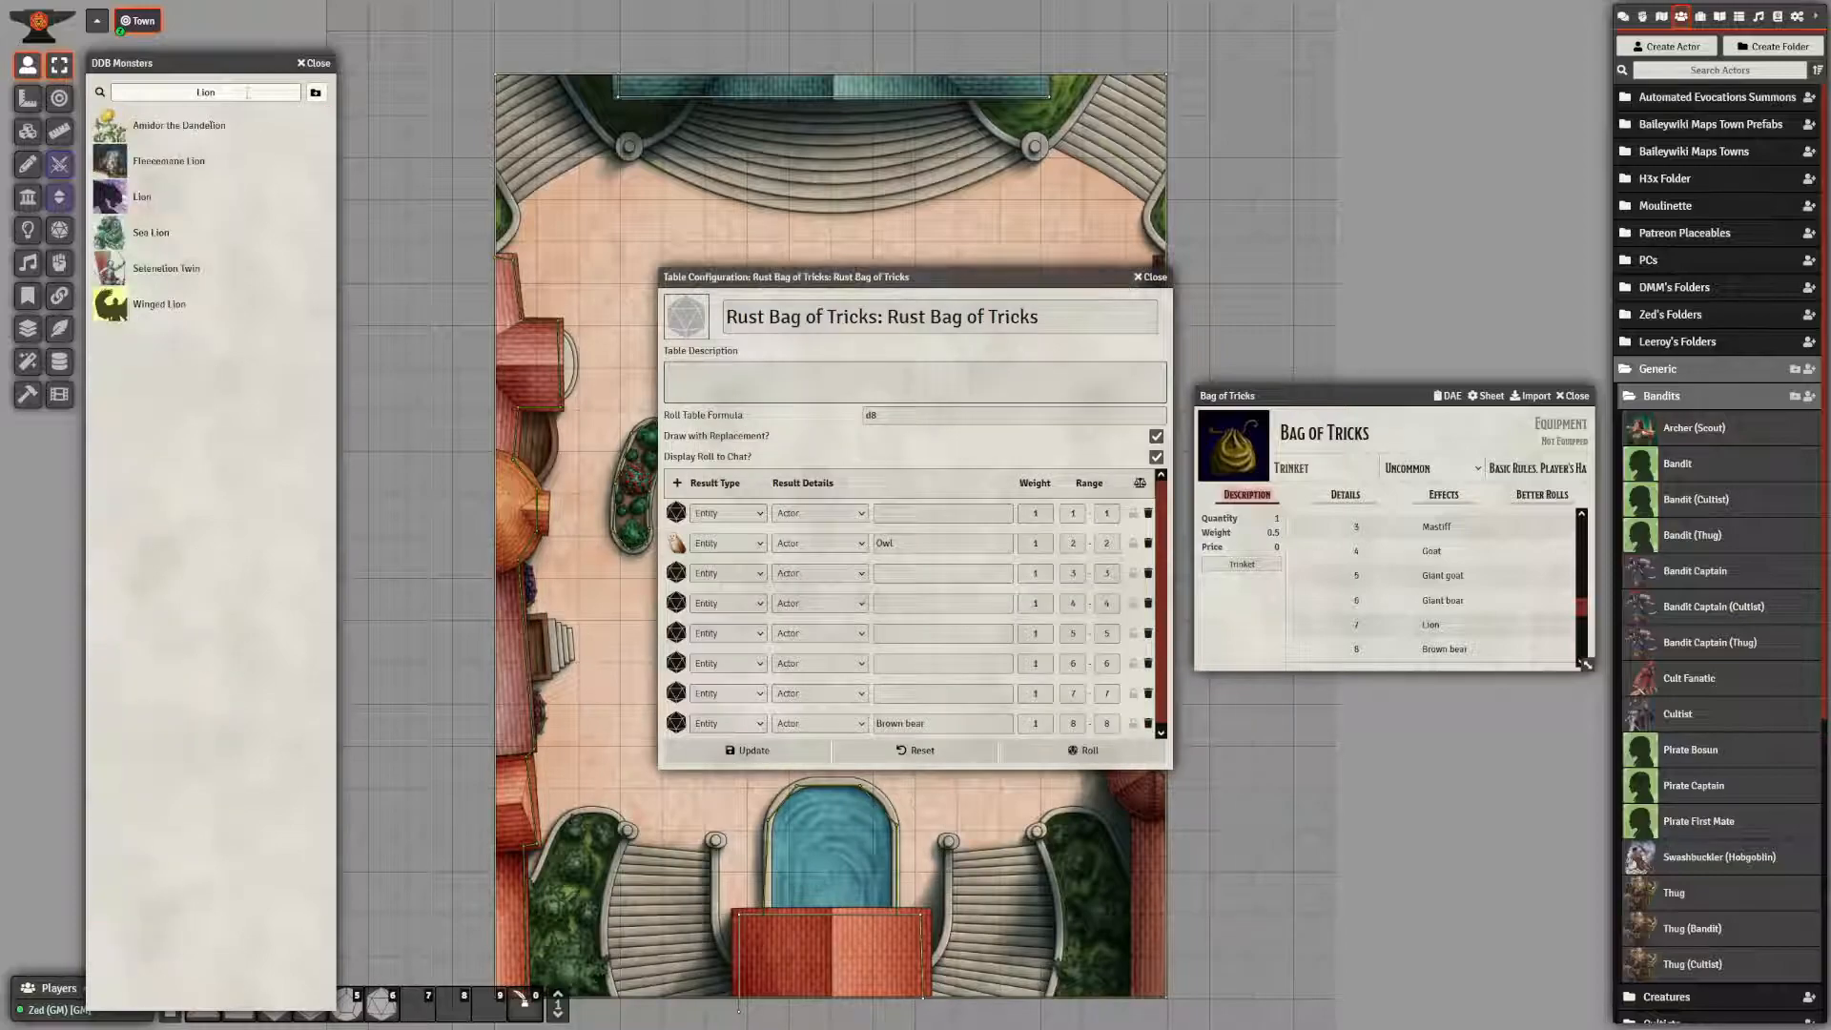
- Search DDB Monsters for Brow and import the Brown Bear from its sheet
double_click(207, 93)
text(Mr)
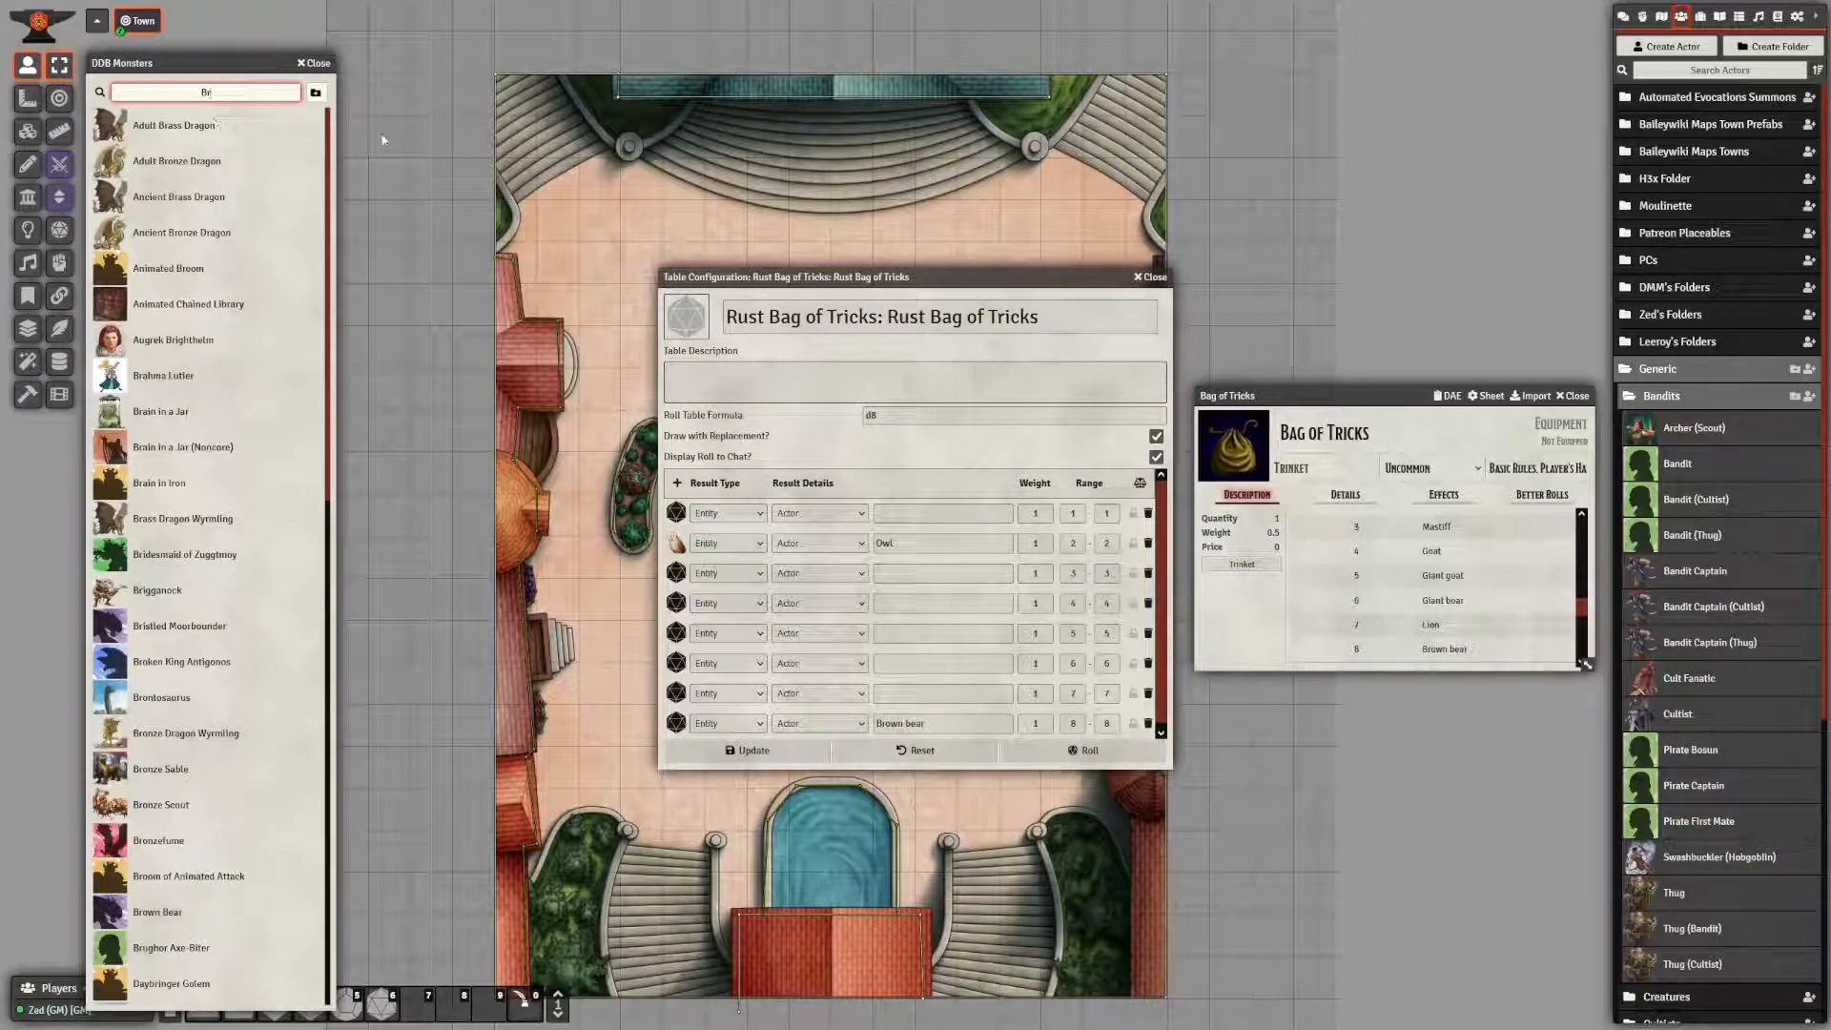
text(ow)
click(177, 138)
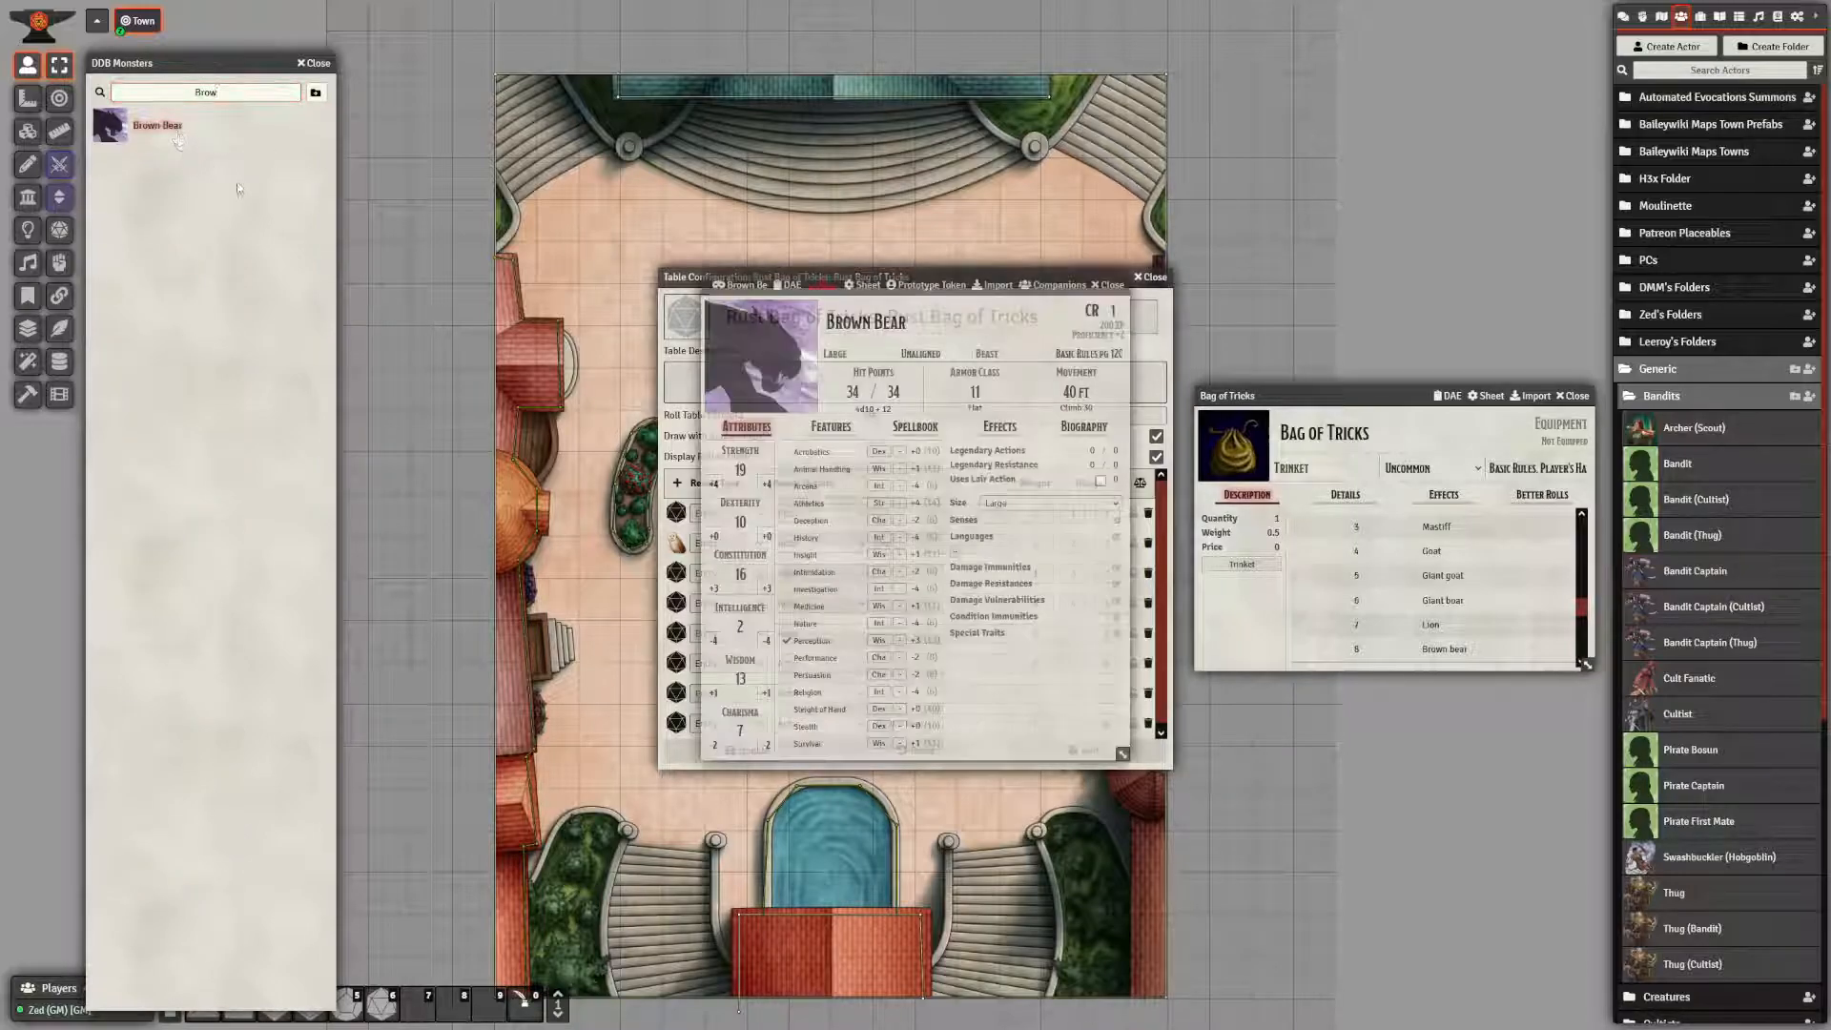
click(994, 287)
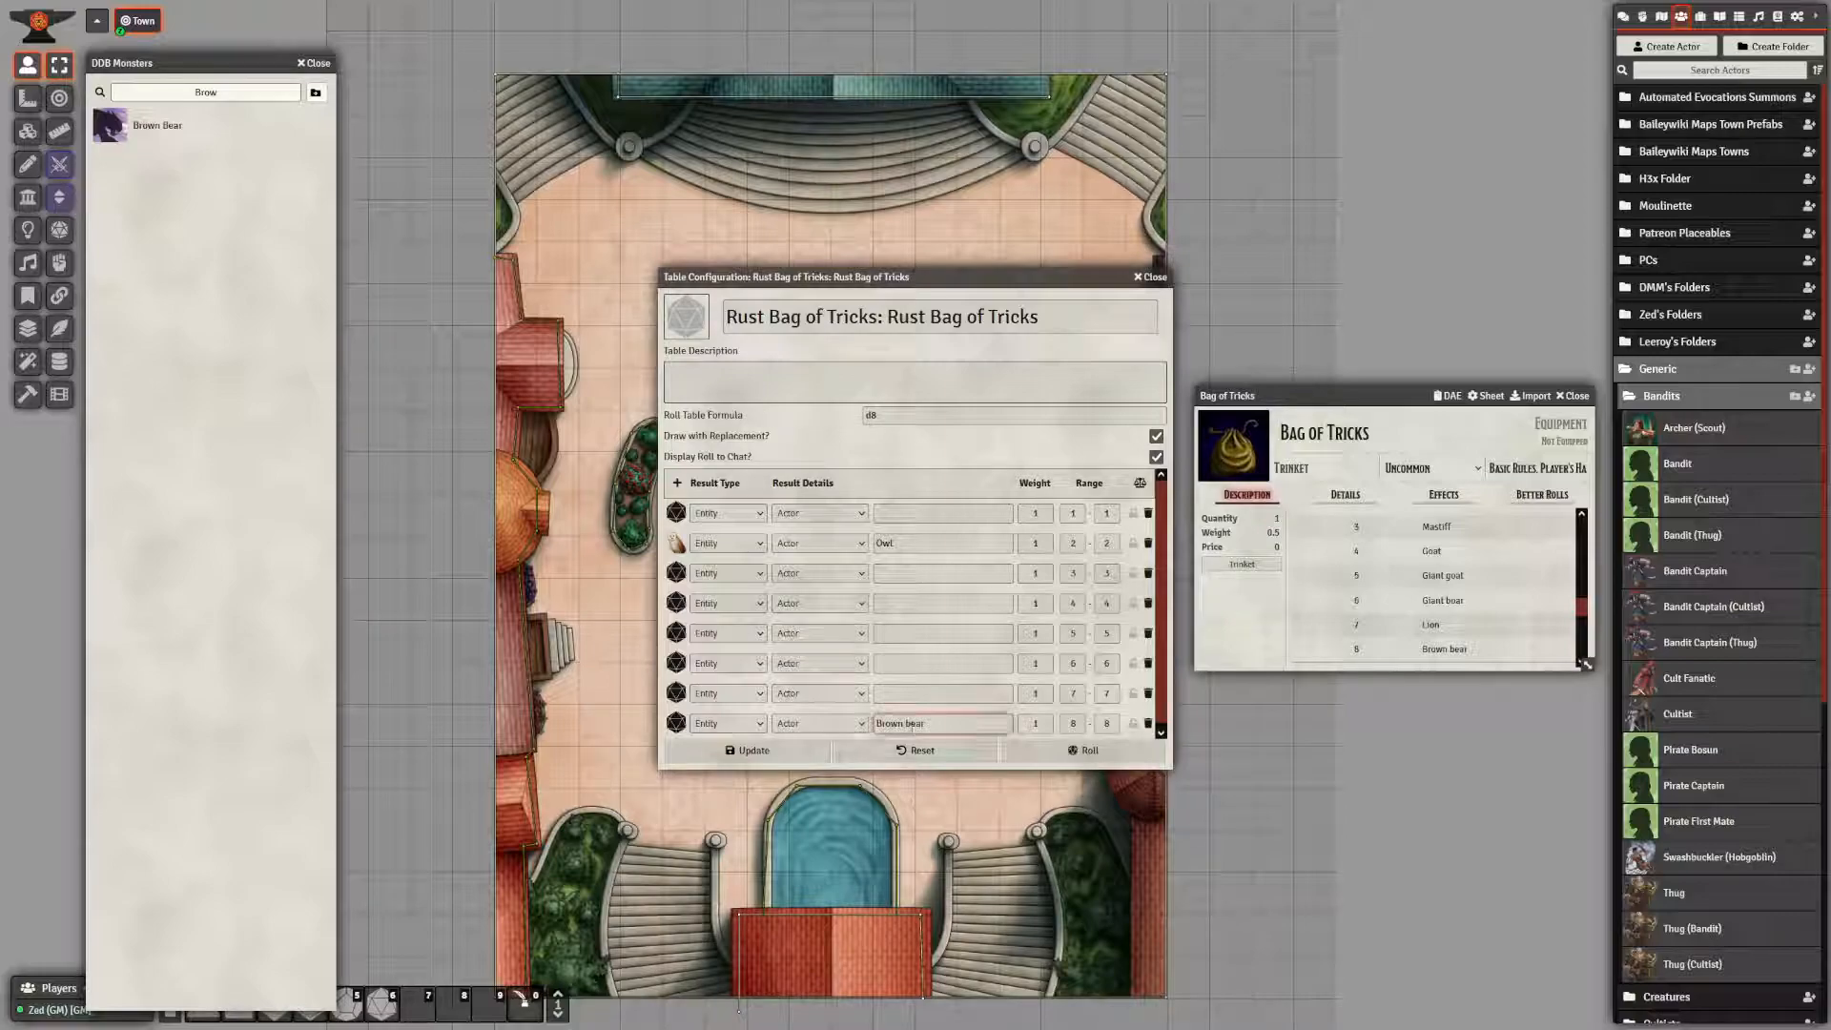
- Link table result 7 to the Lion actor and result 8 to the Brown Bear actor
click(929, 693)
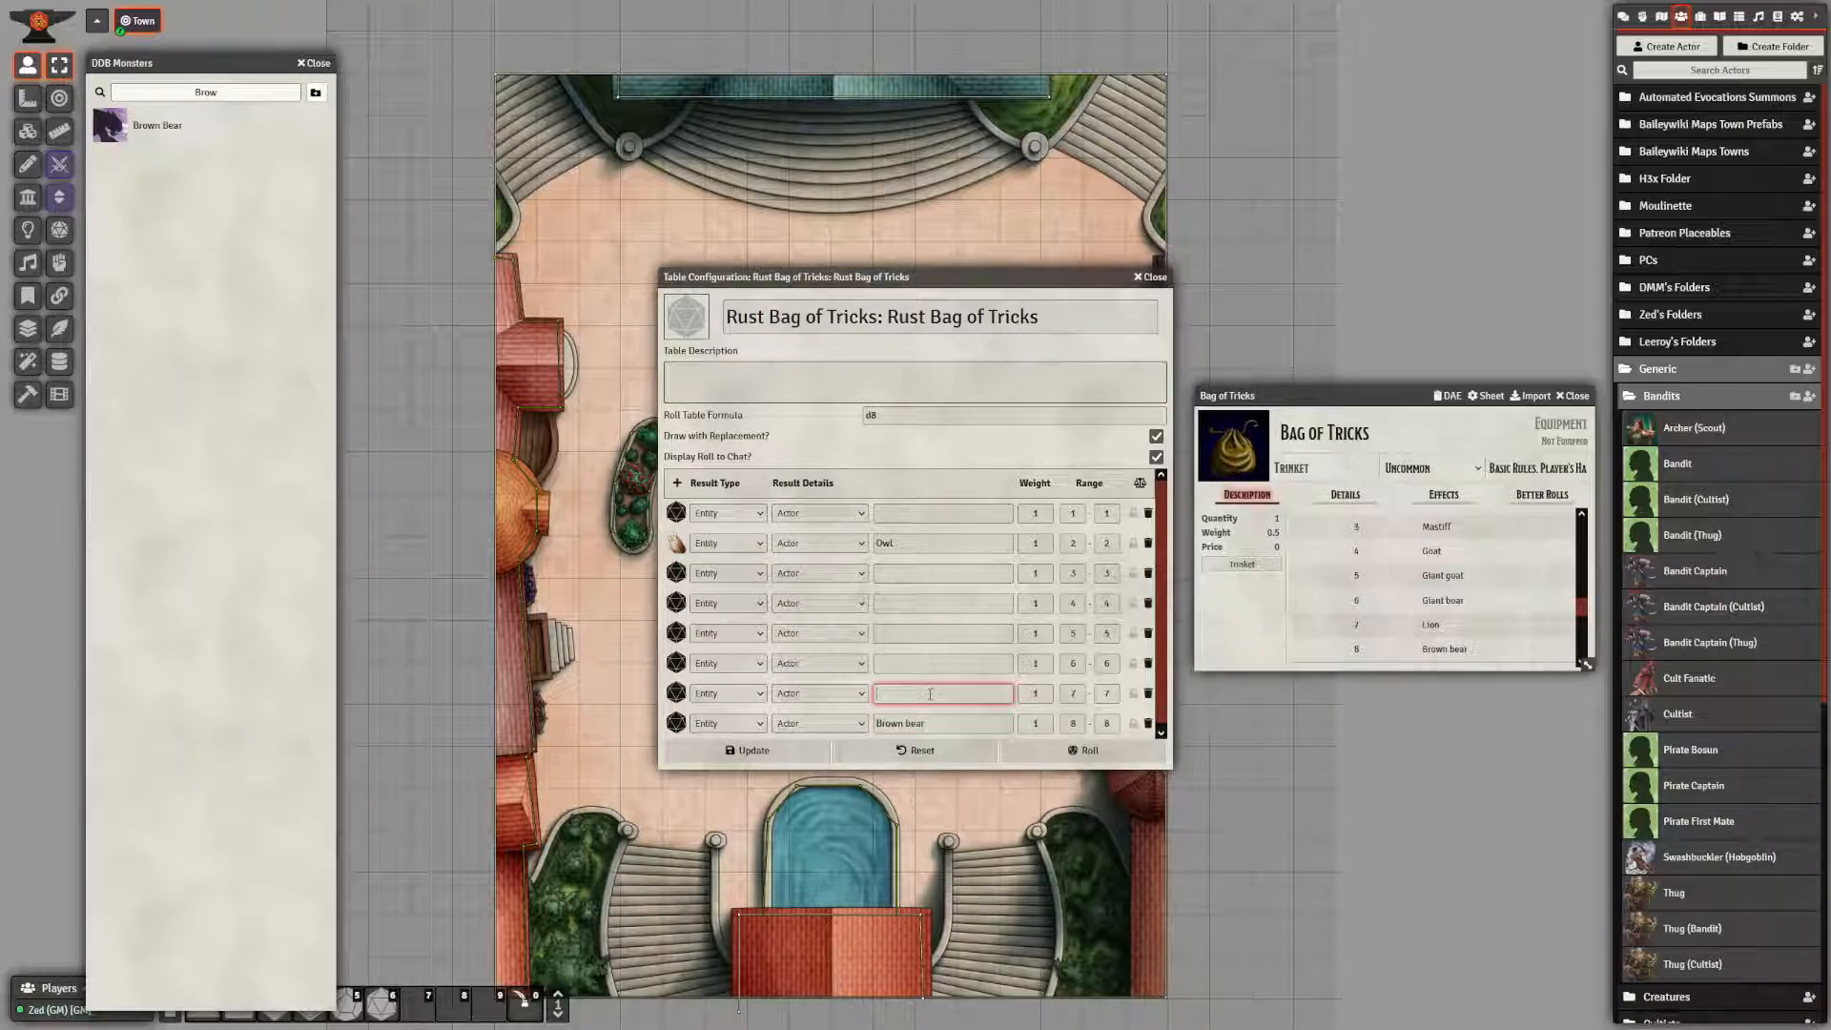
key(Return)
click(913, 717)
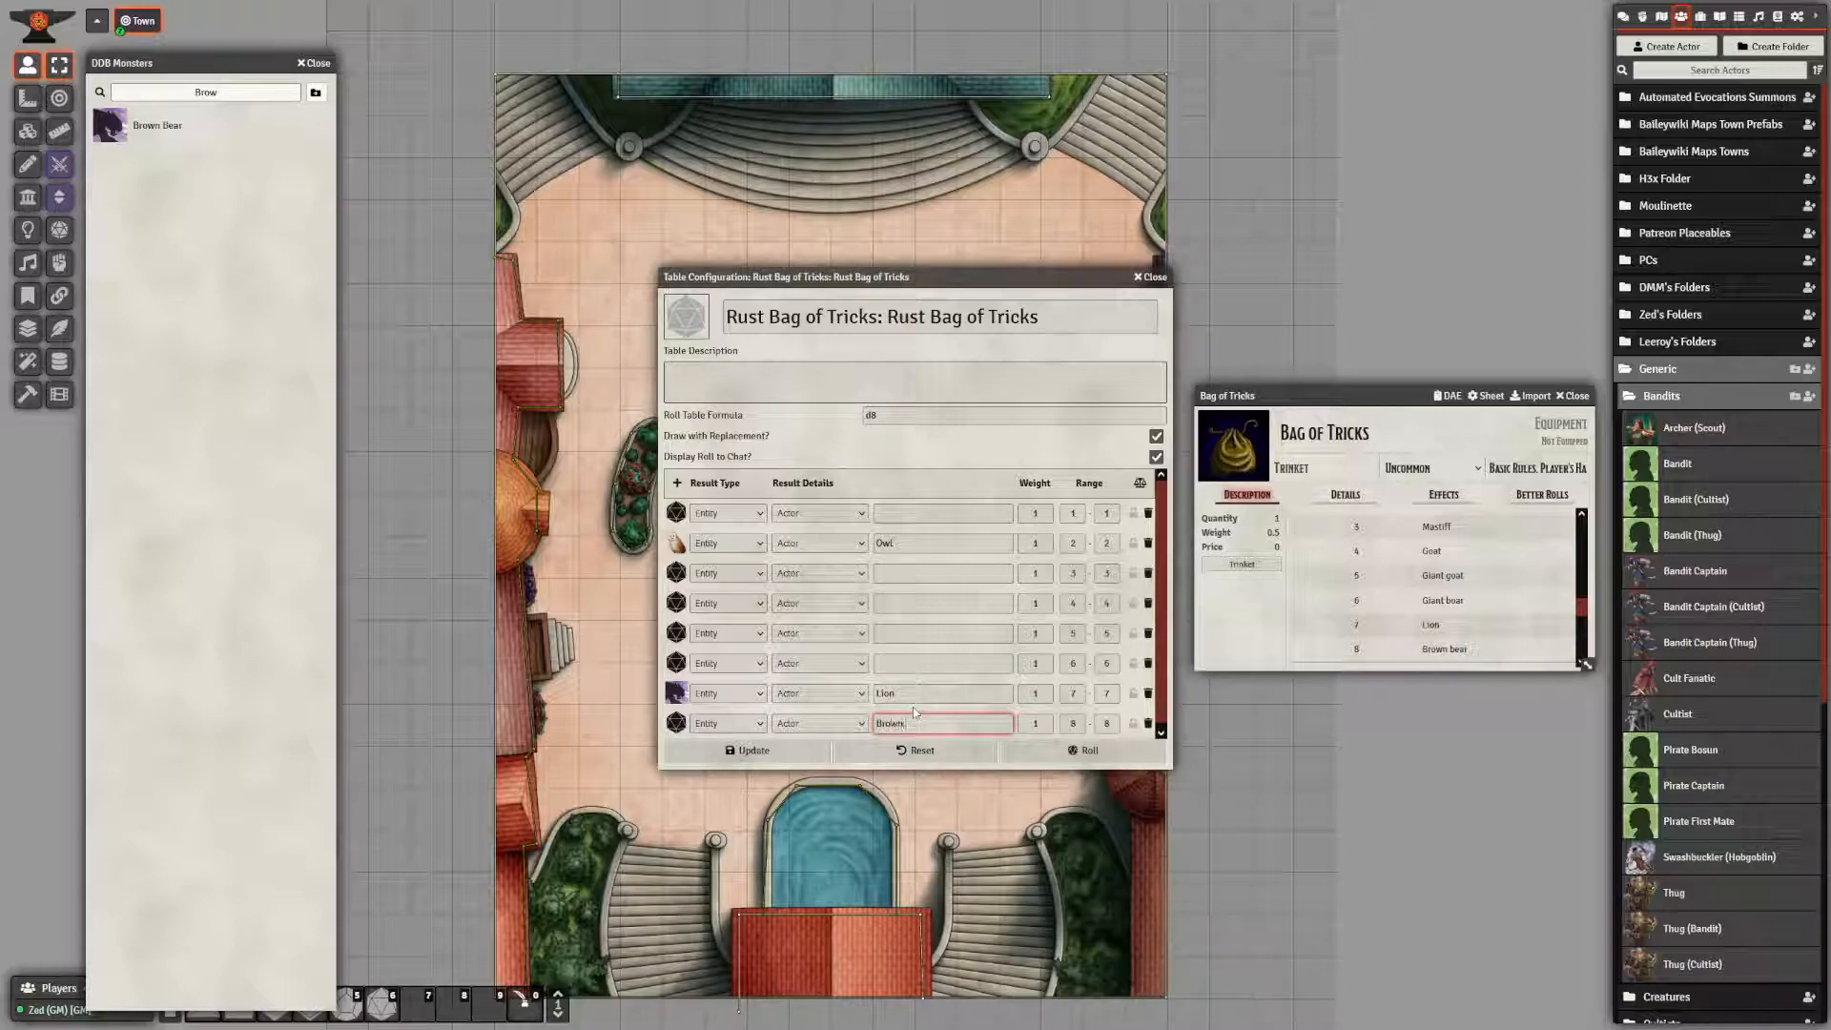
click(921, 677)
click(935, 727)
- Link table results 6, 5 and 4 to the Giant Boar, Giant Goat and Goat actors
click(921, 665)
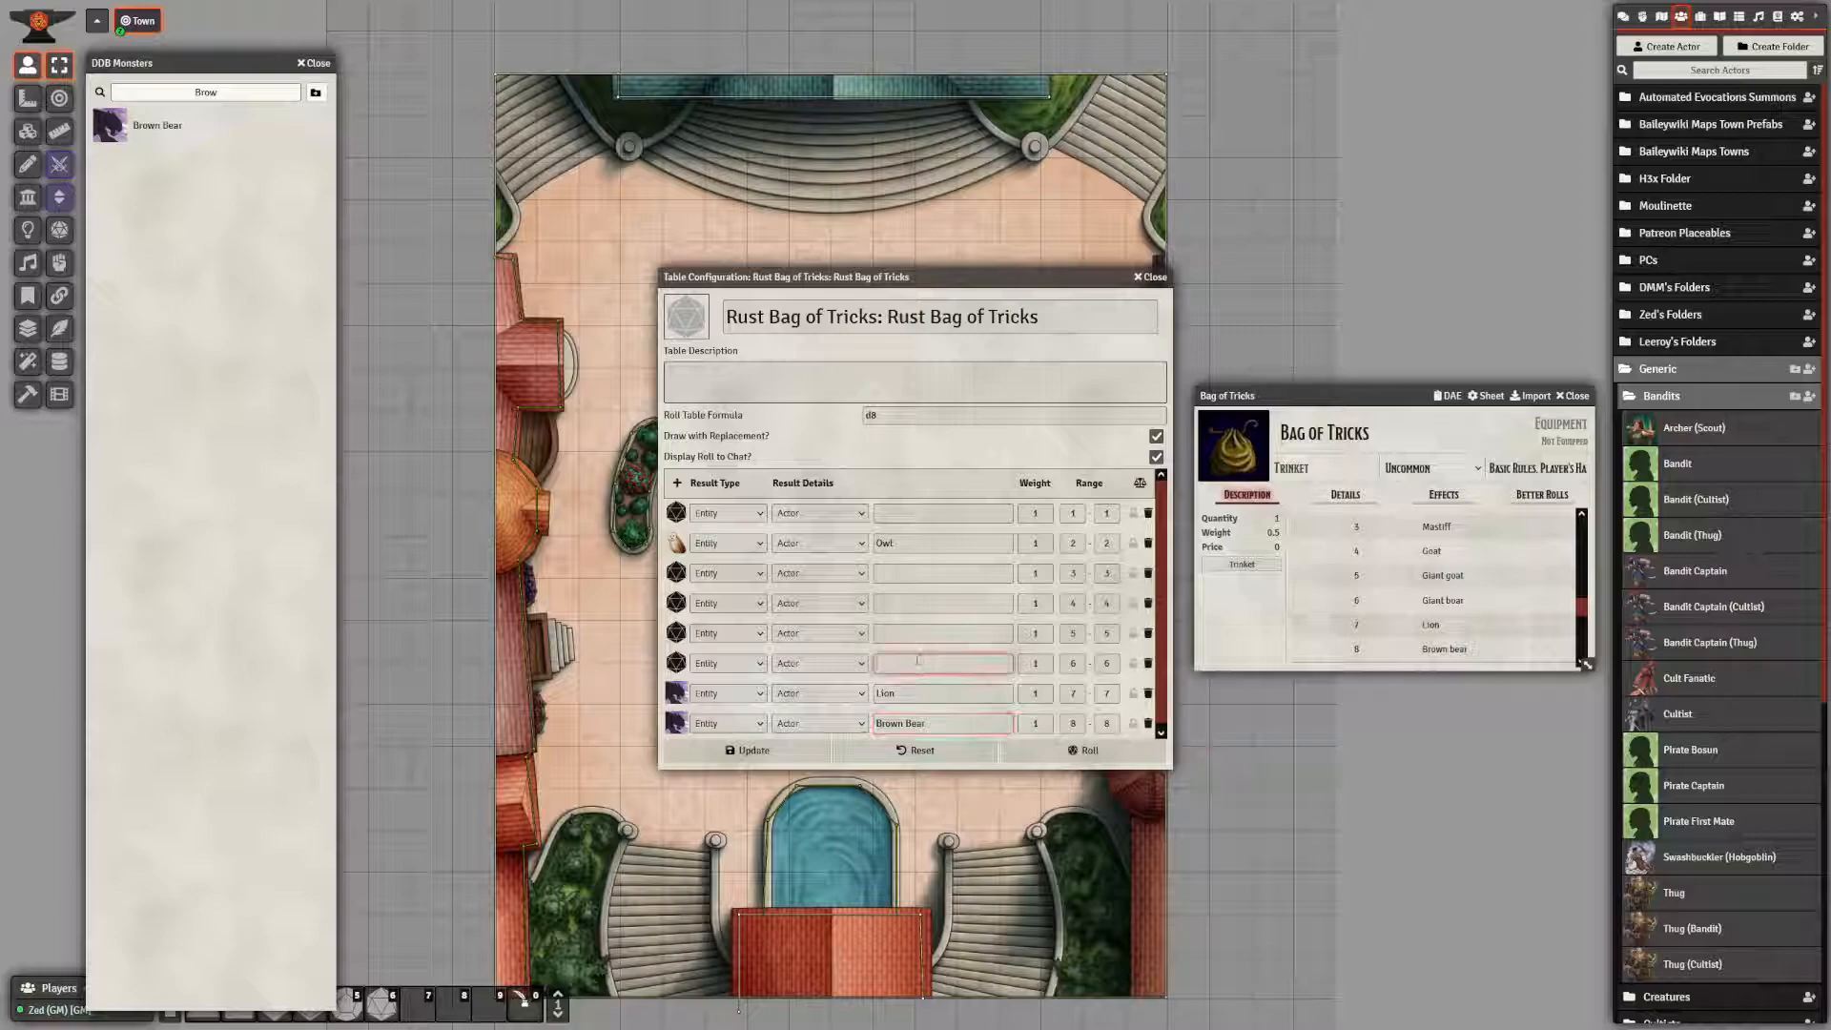
text(Giant Boar)
key(Return)
click(916, 634)
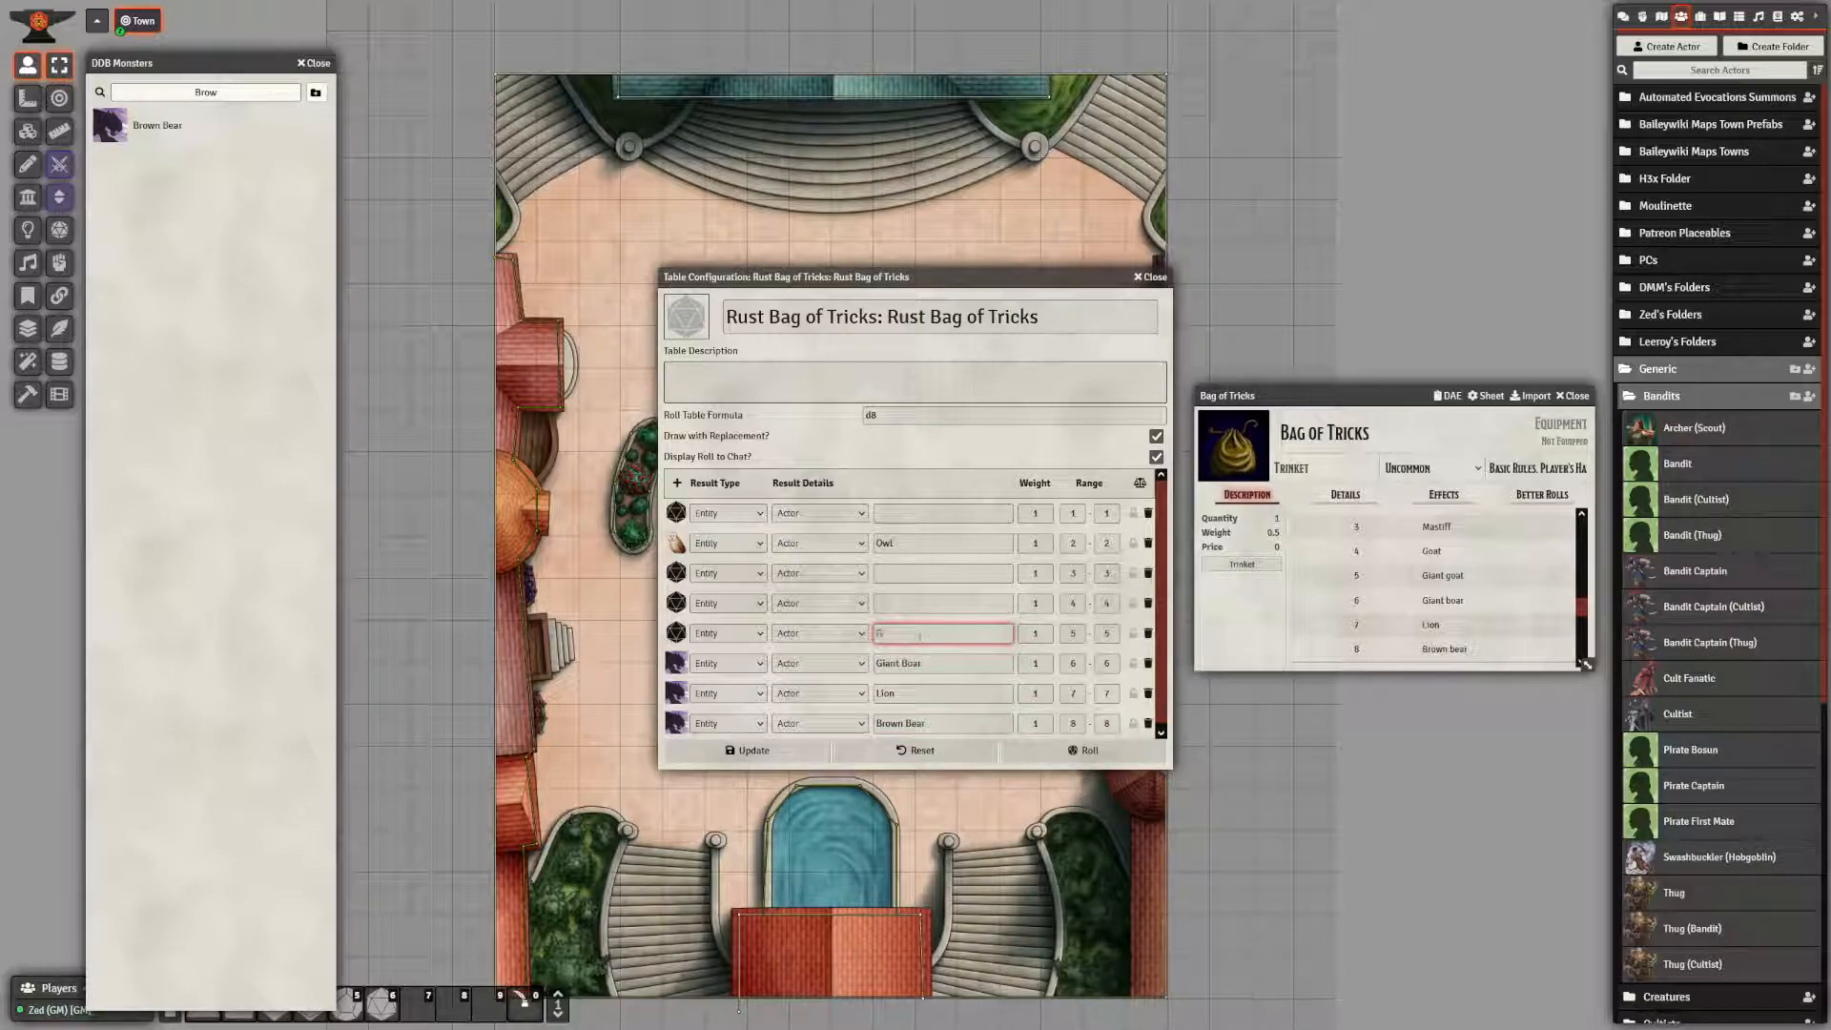
text(Giant Goat)
key(Return)
click(935, 605)
text(Goat)
key(Return)
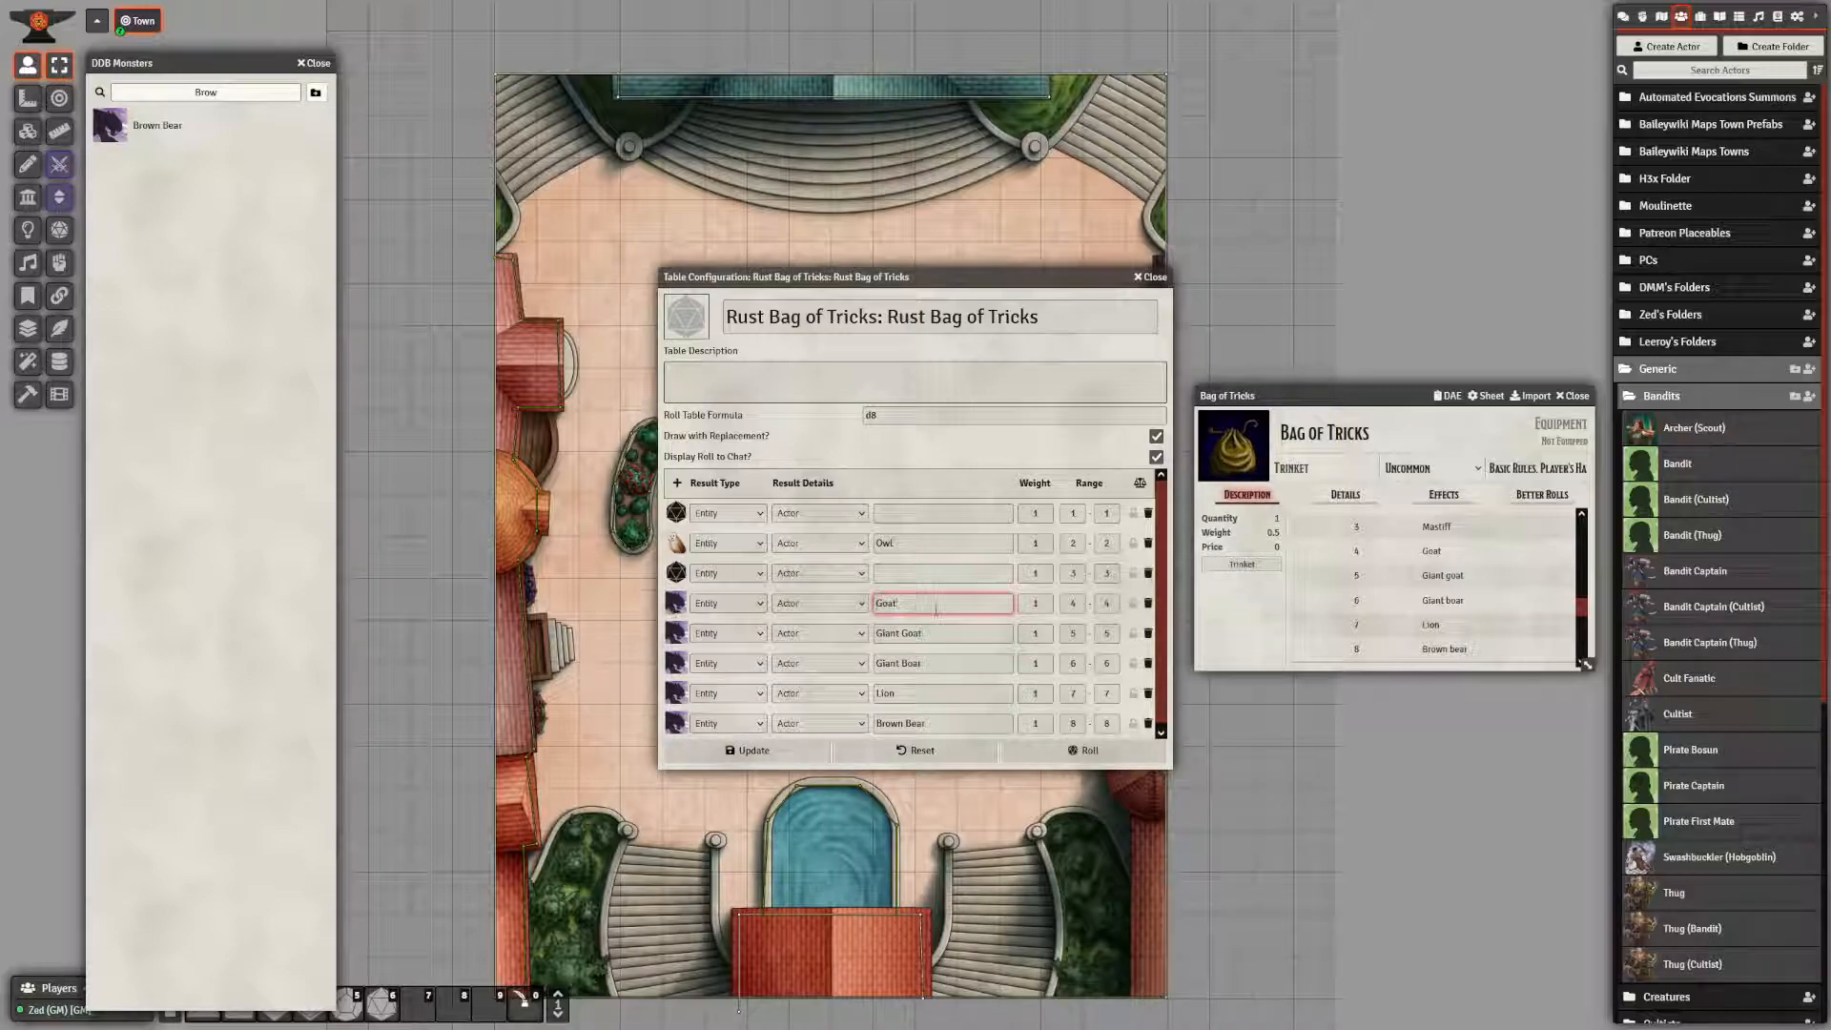
- Link result 3 to Mastiff and result 1 to Rat, and update the table
click(947, 572)
text(Mastiff)
key(Return)
click(940, 512)
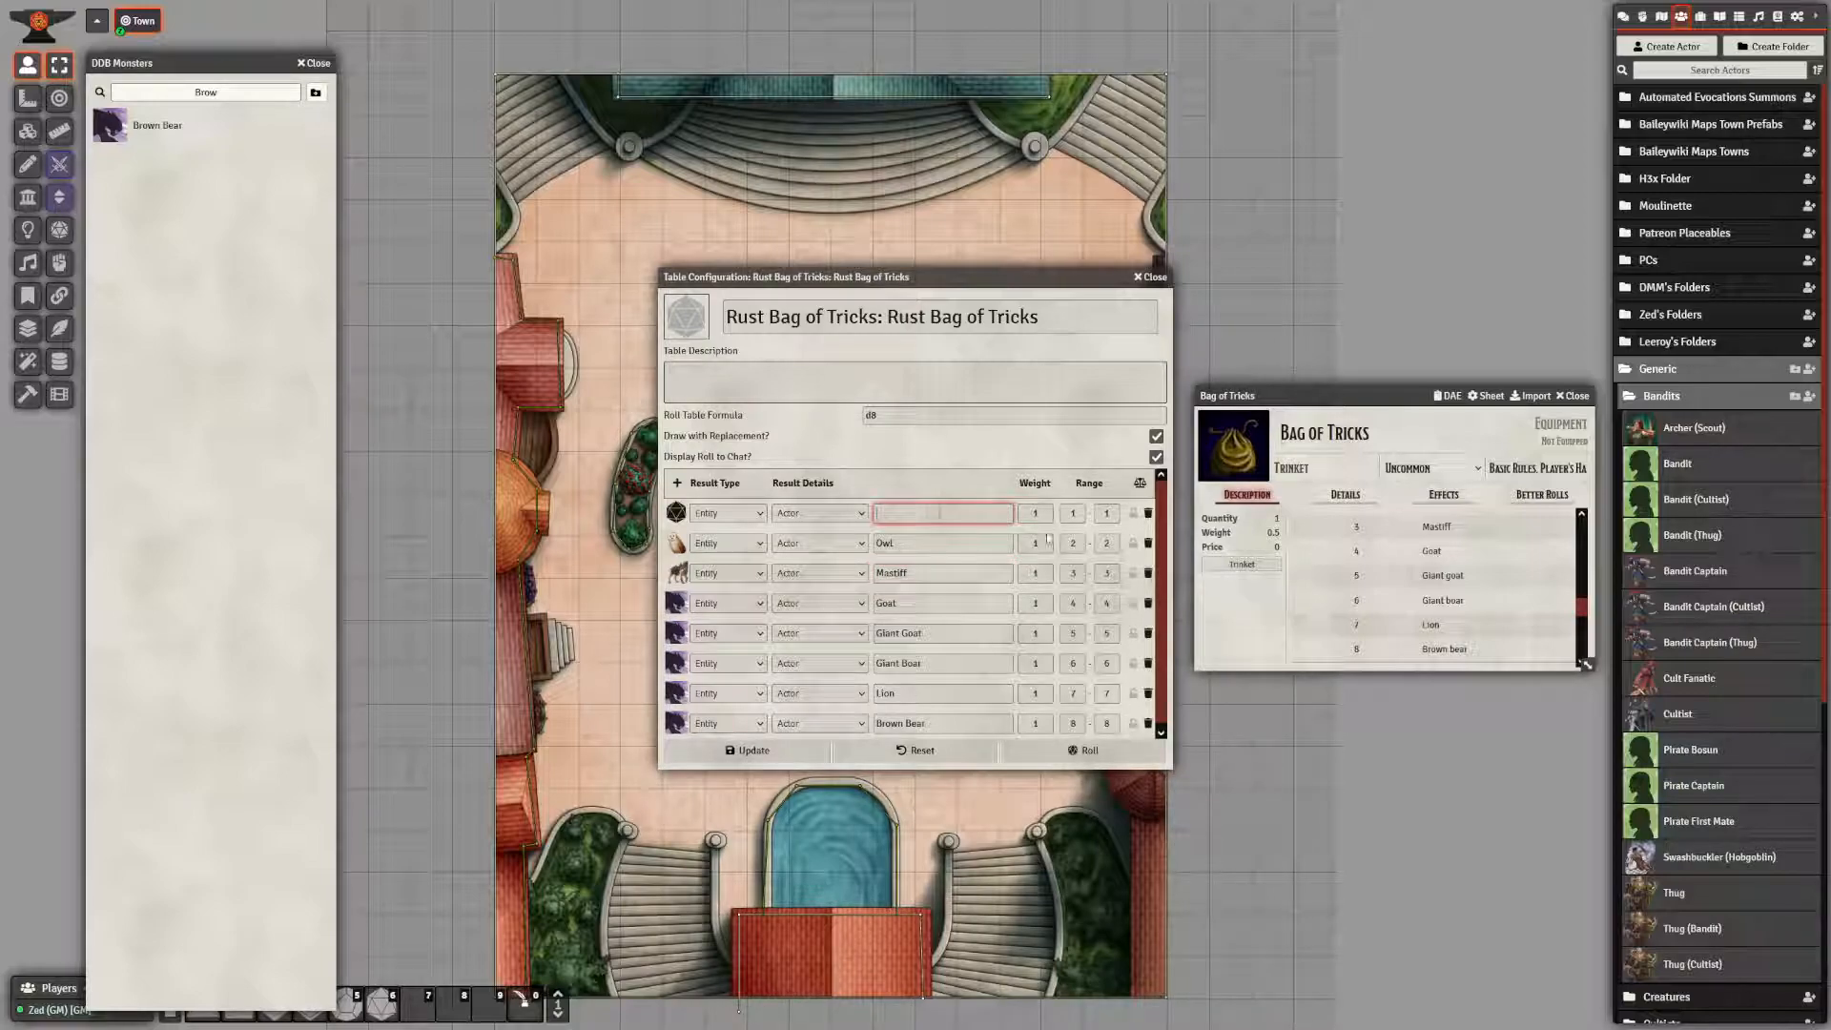
text(Rat)
key(Return)
click(709, 753)
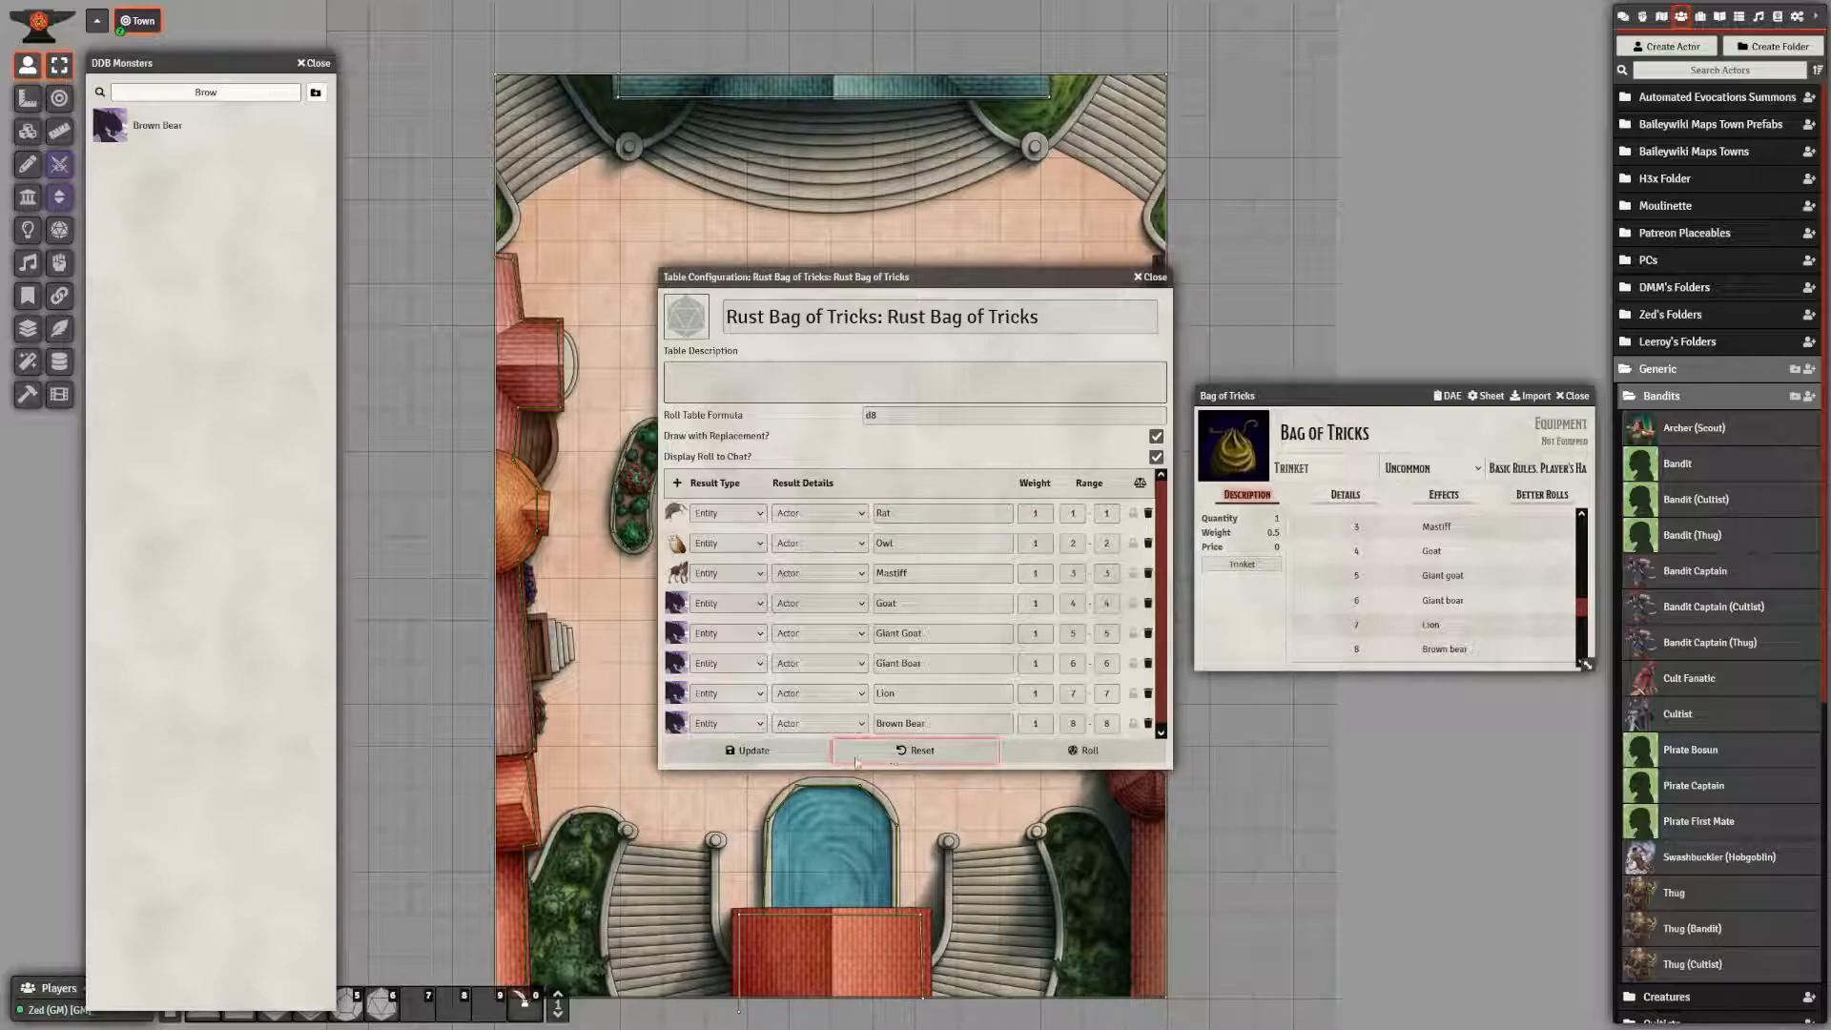
- Roll the Rust Bag of Tricks table and inspect the drawn actor's sheet from the chat result
click(1738, 16)
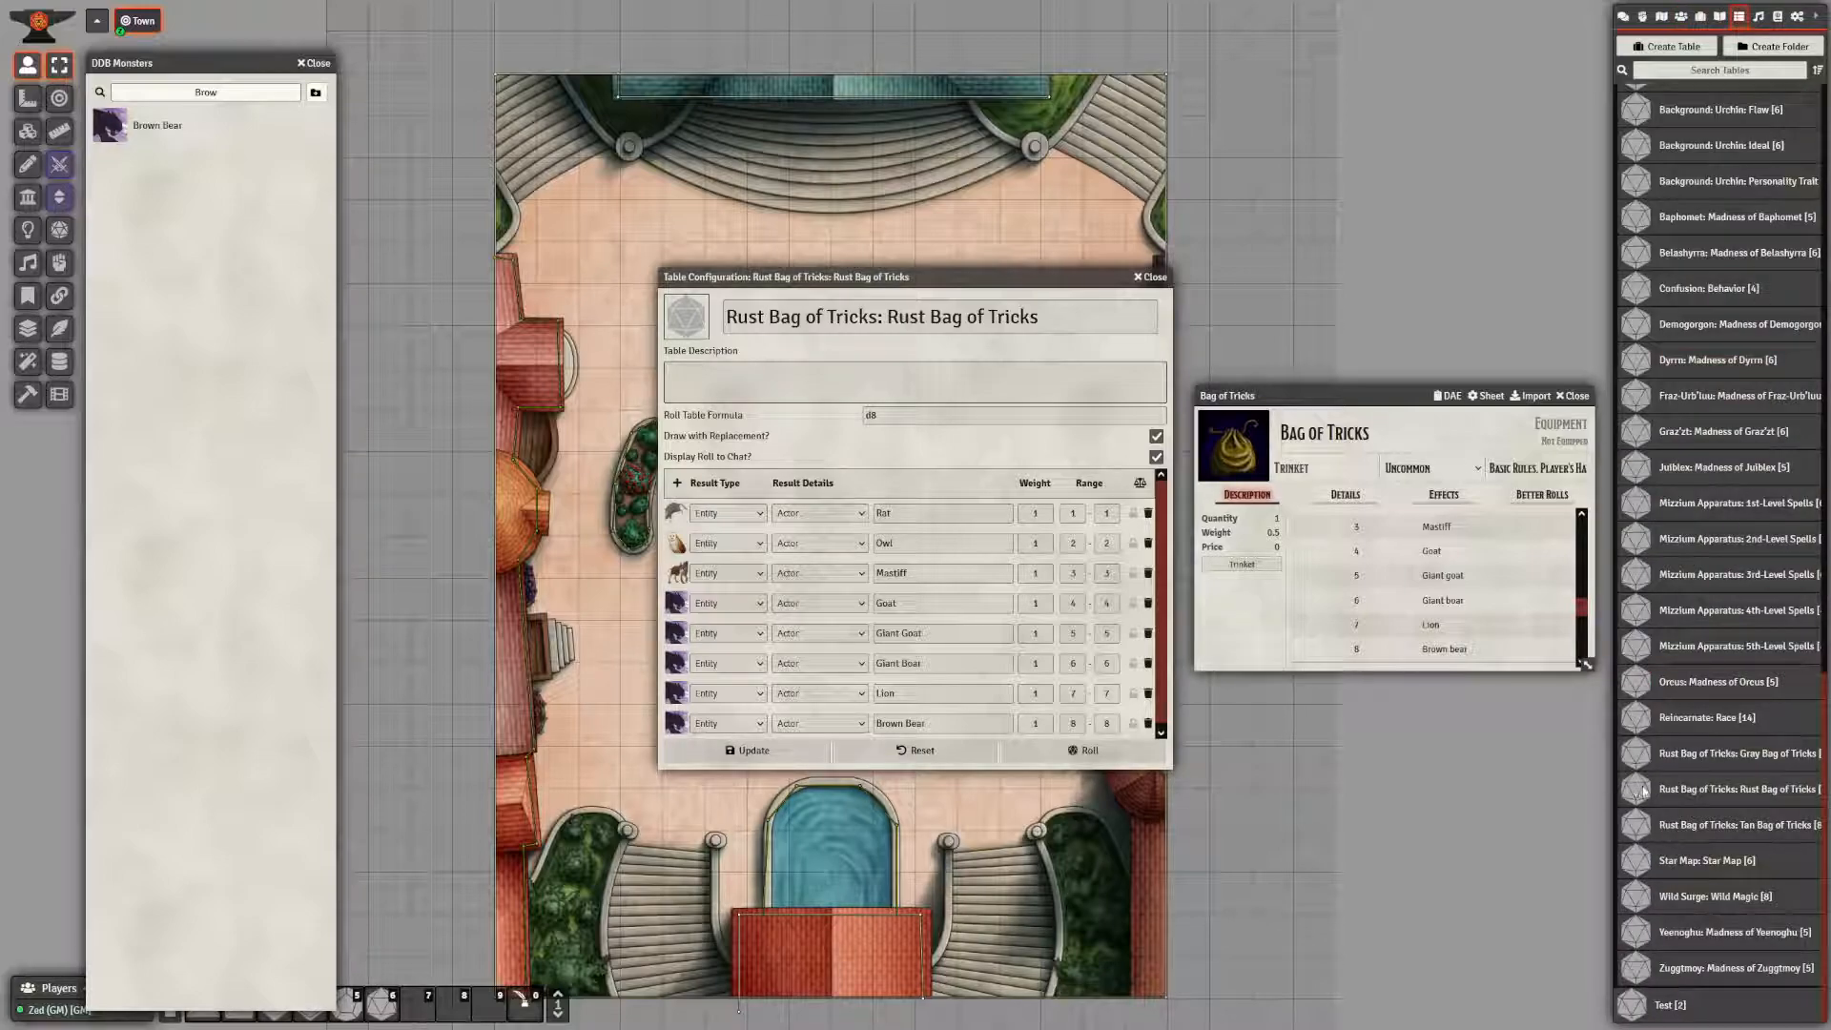
click(1071, 749)
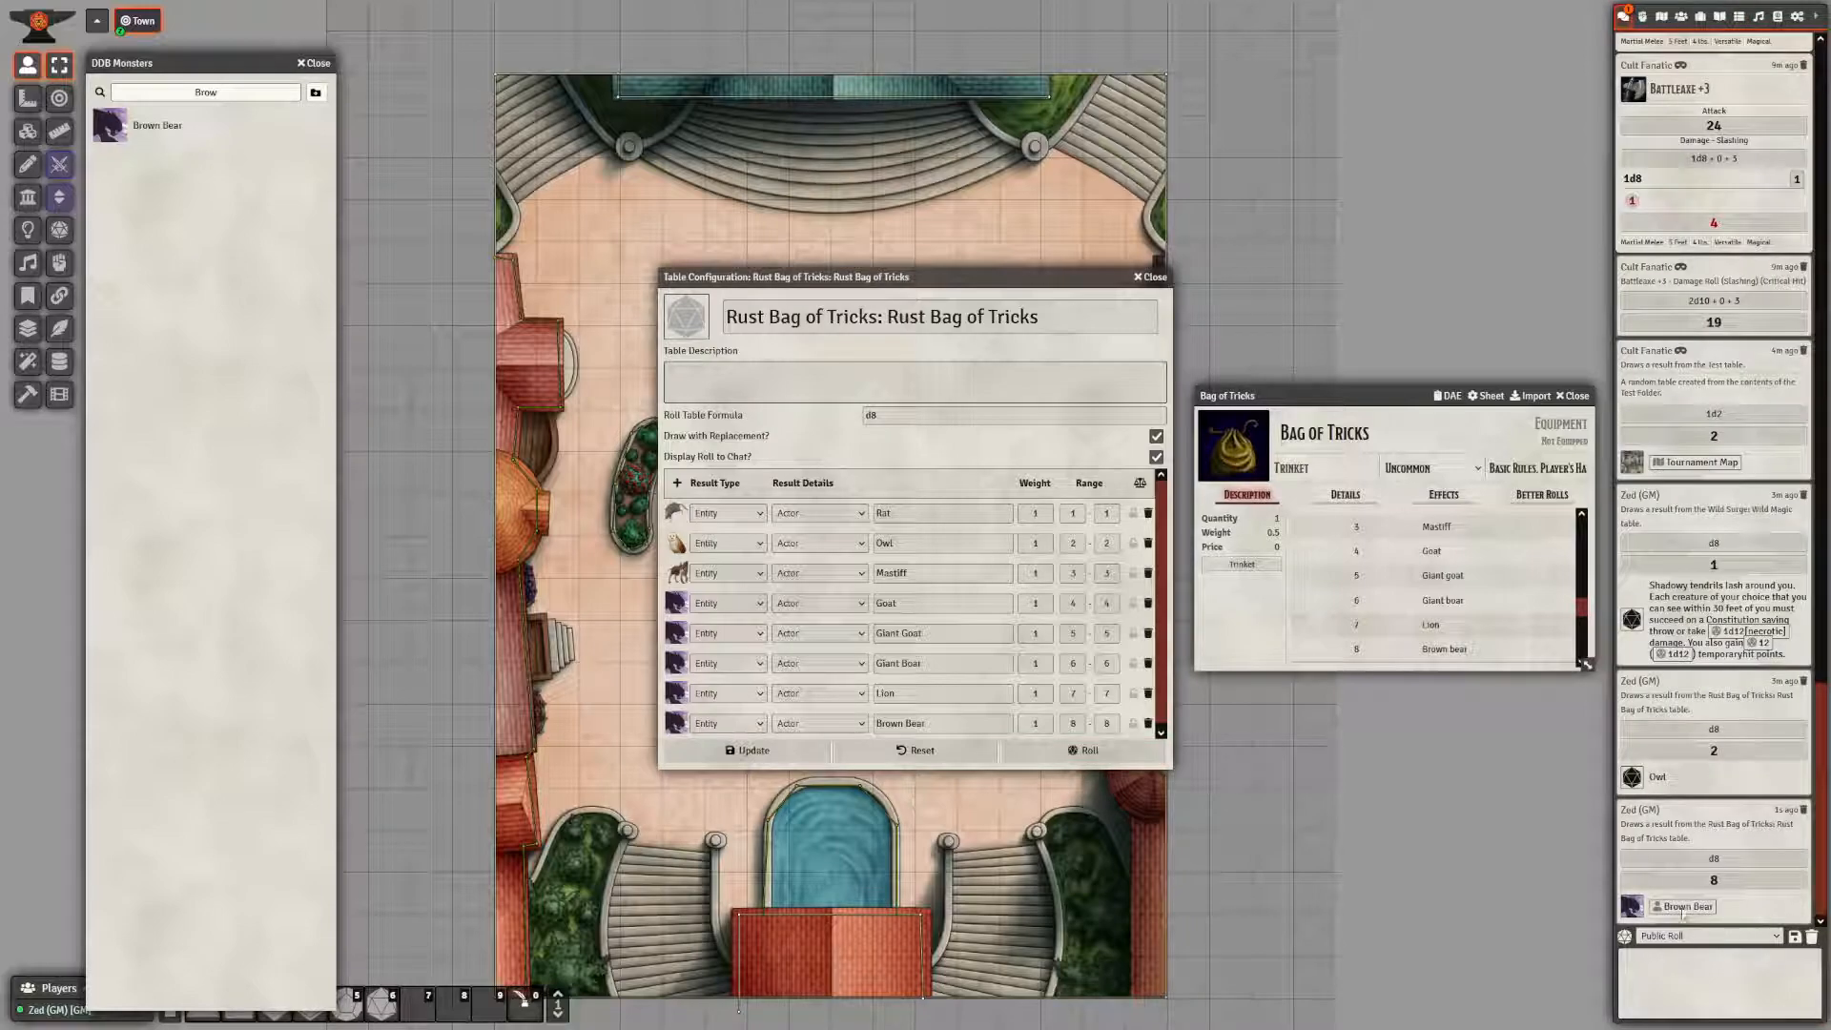
click(1683, 908)
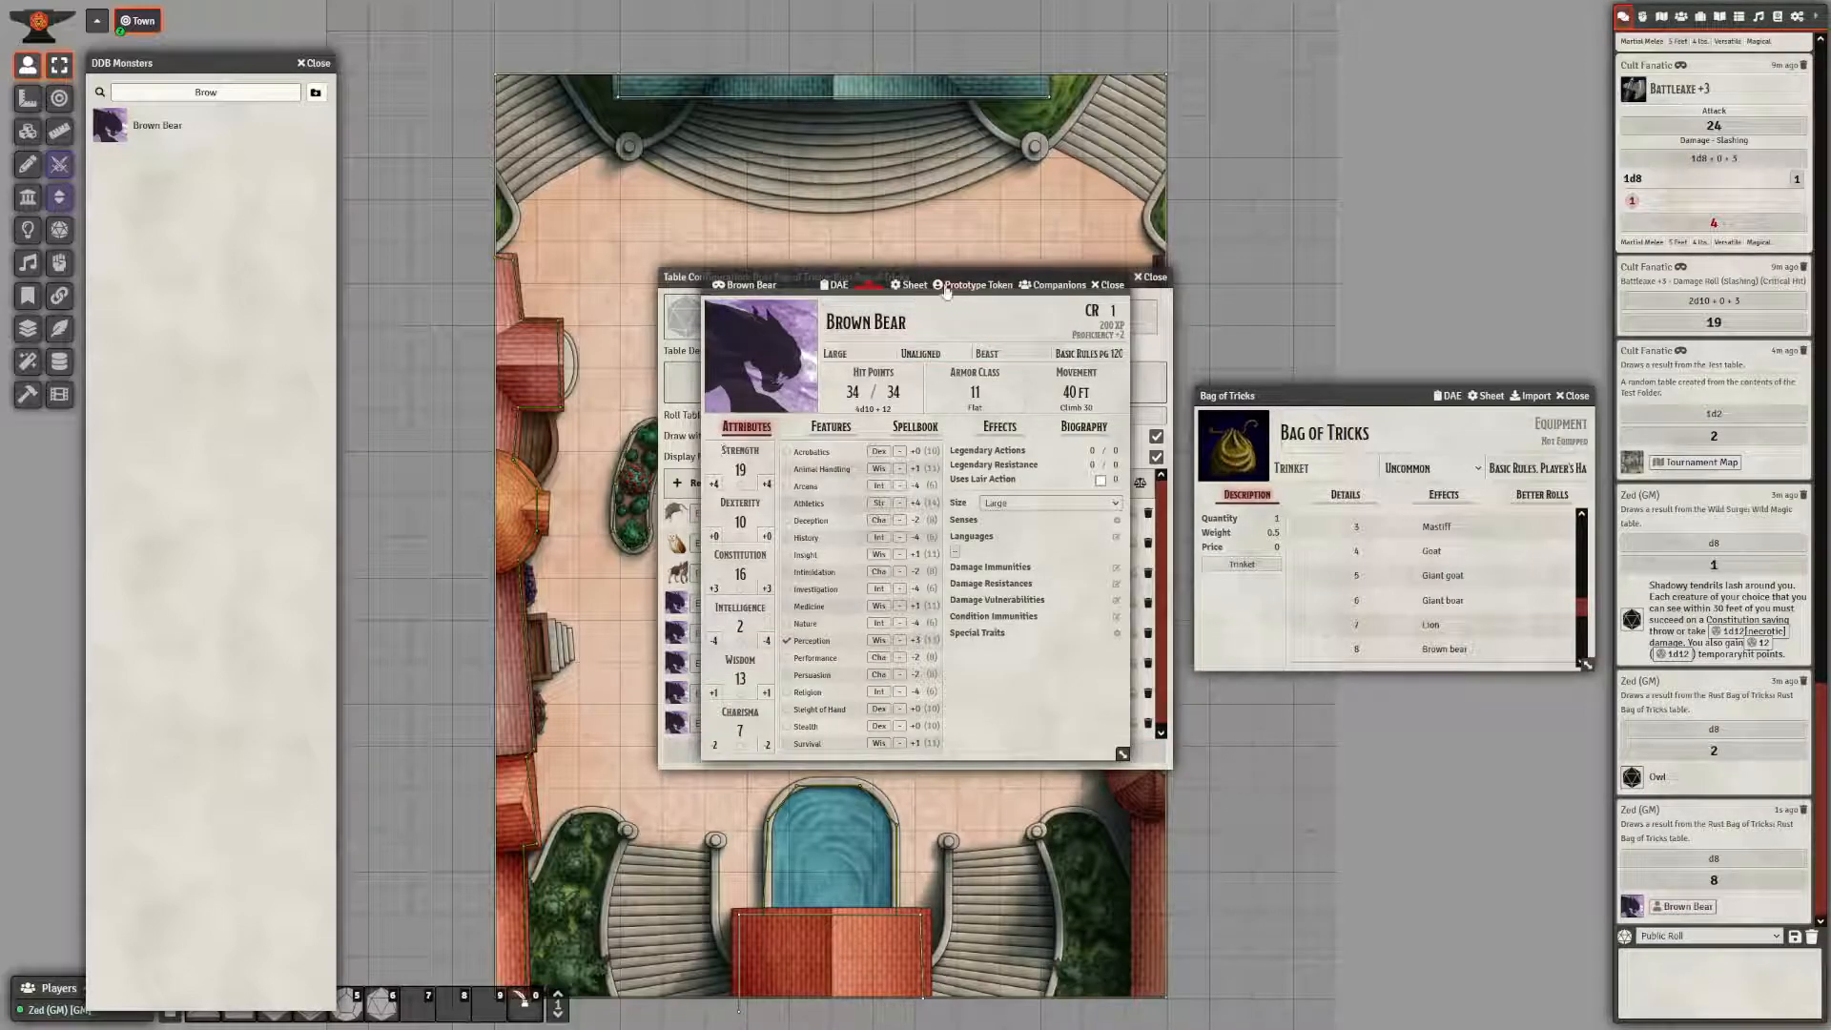
click(1108, 285)
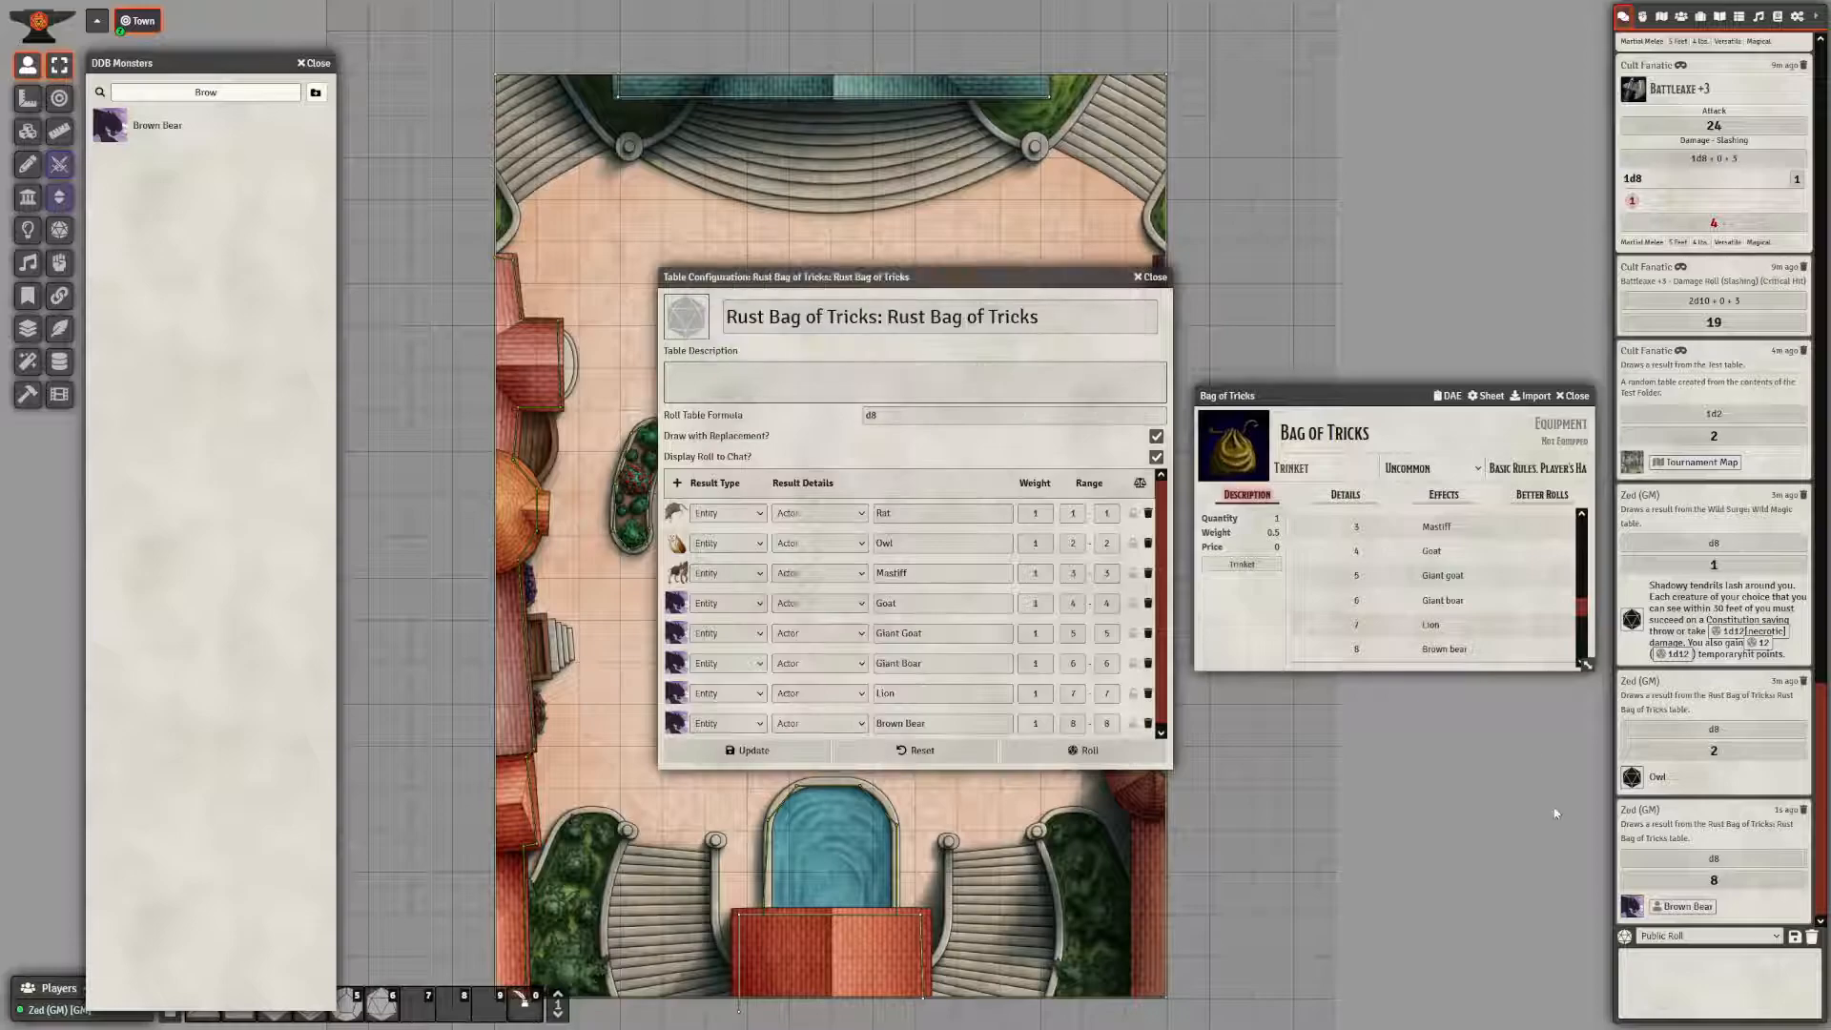
- Place the Brown Bear from the chat result onto the Town scene and inspect its token's sheet and configuration
drag(1684, 906, 603, 843)
scroll(768, 810, up, 5)
scroll(602, 843, down, 4)
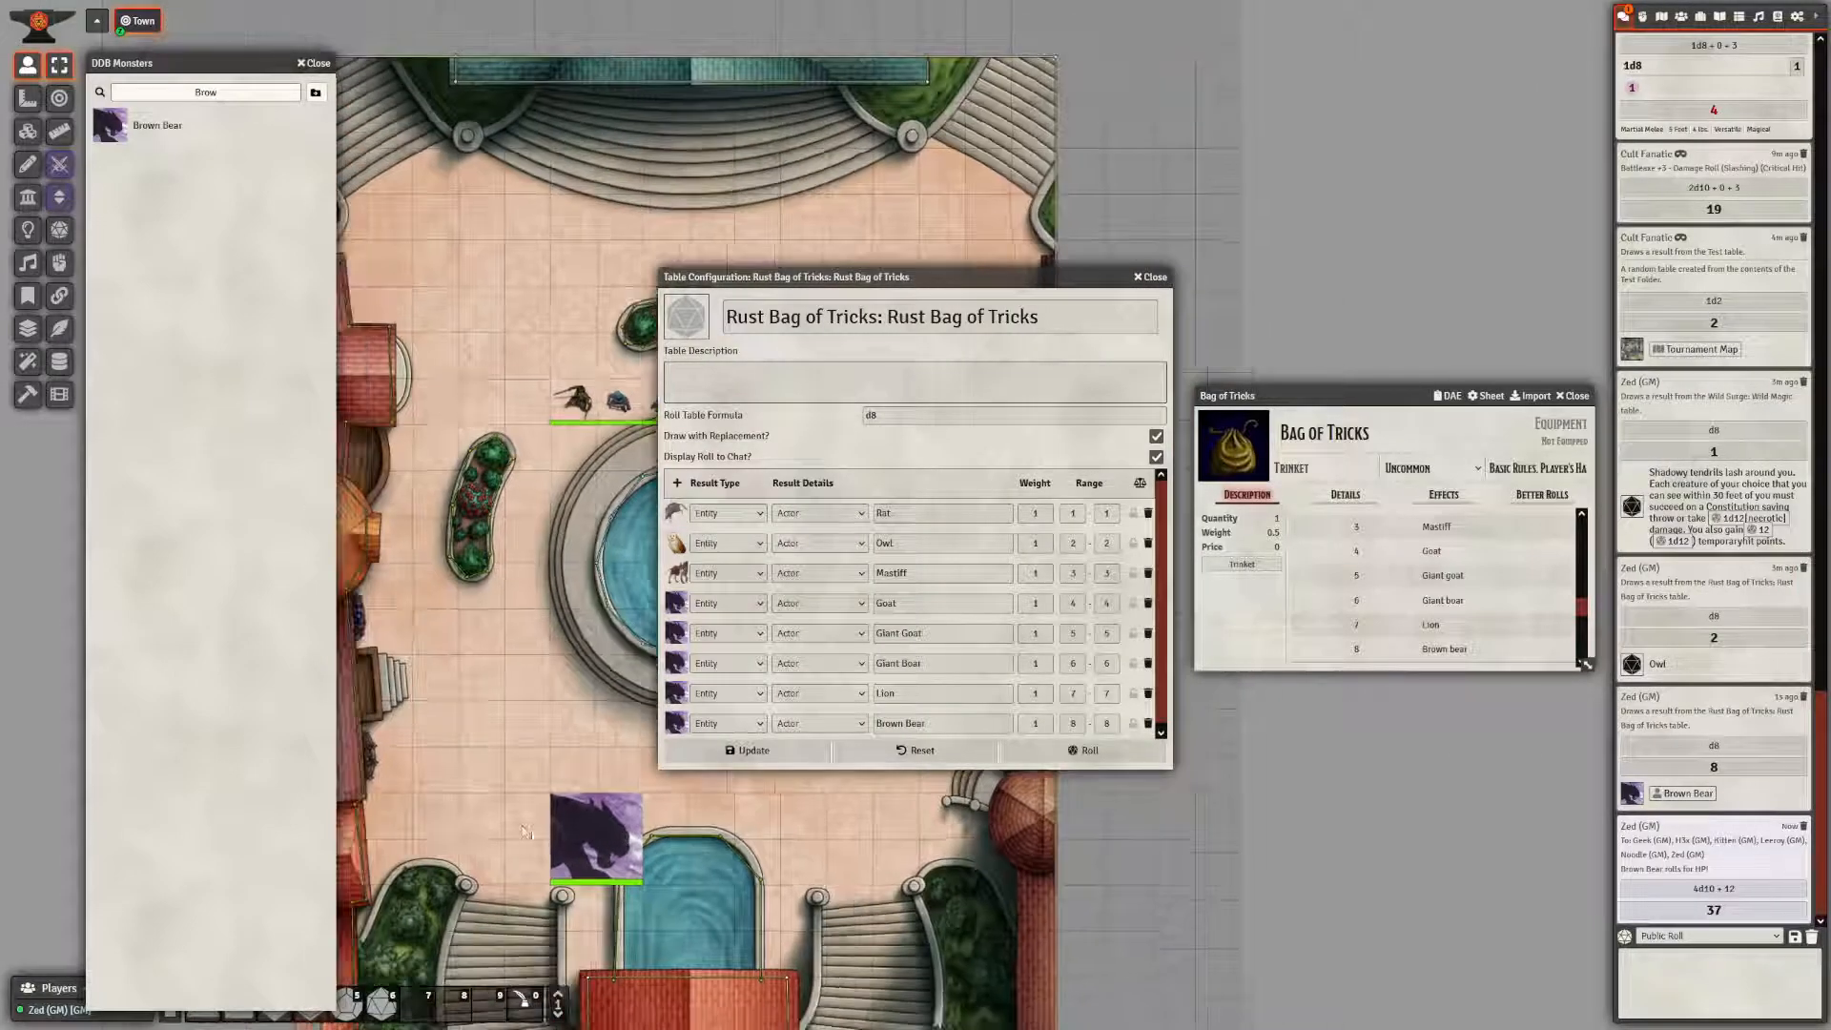
double_click(558, 834)
click(1010, 286)
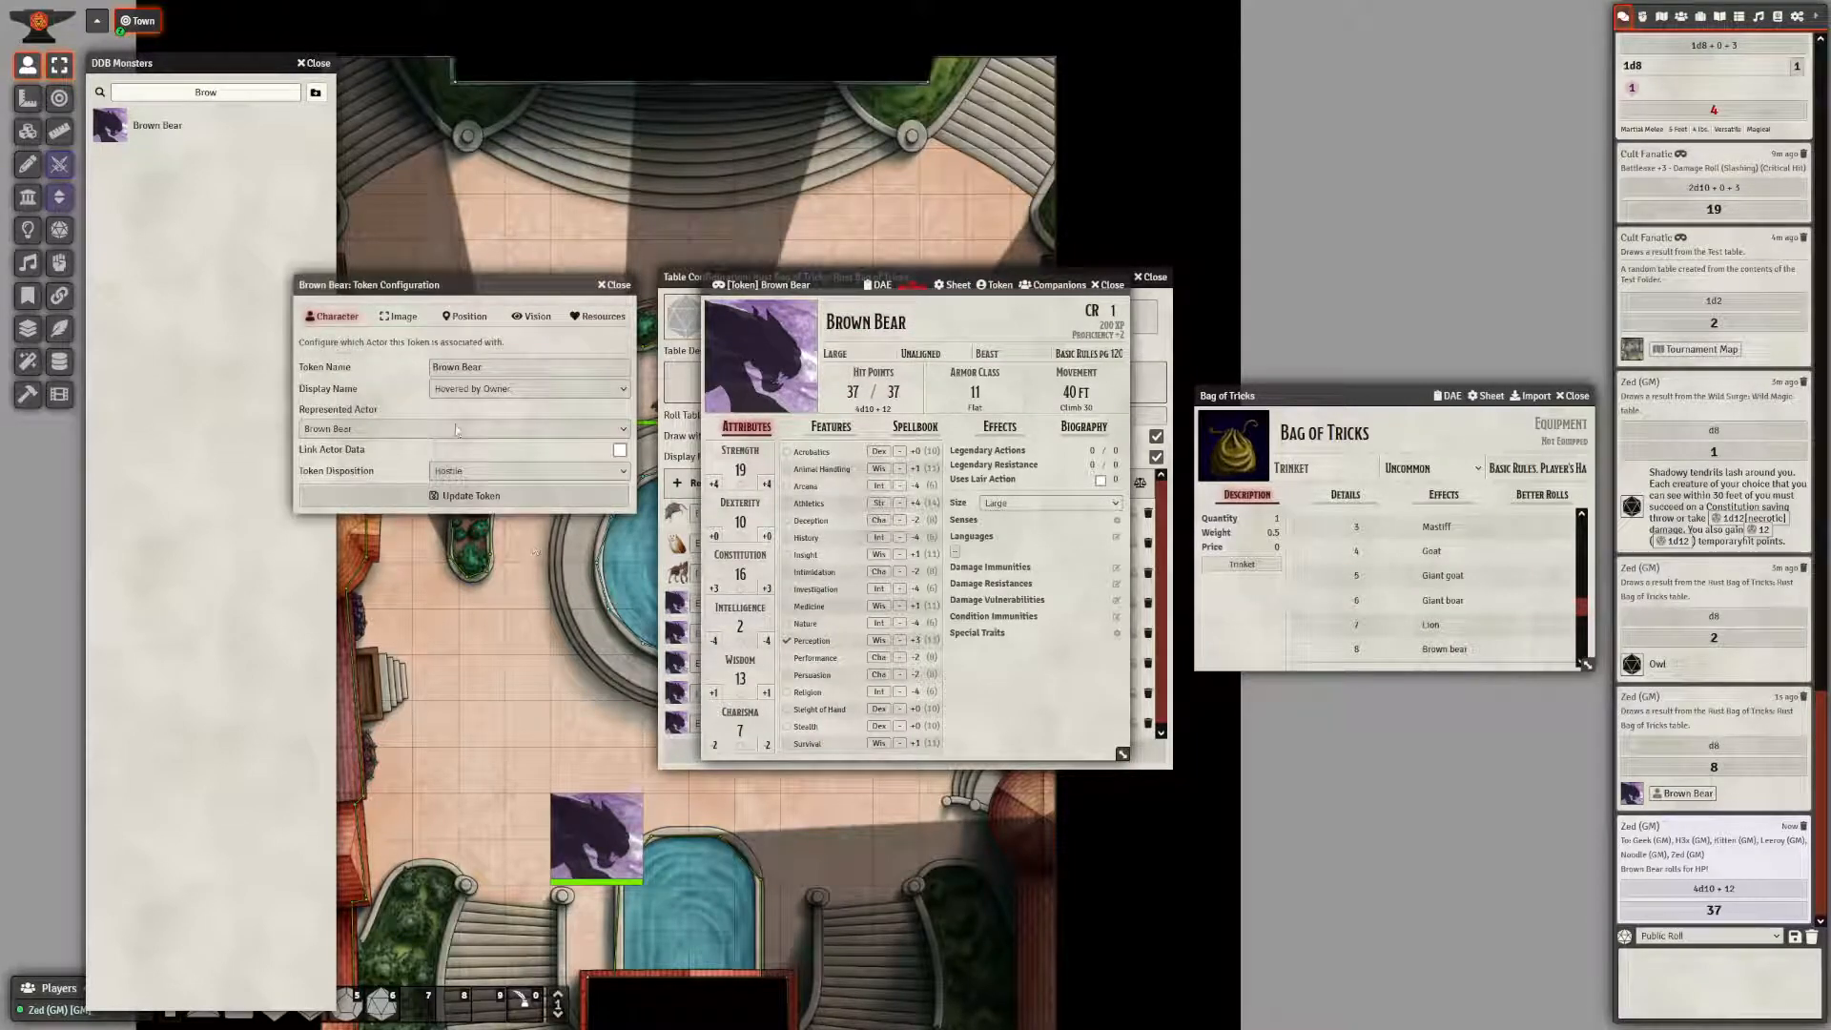
click(614, 285)
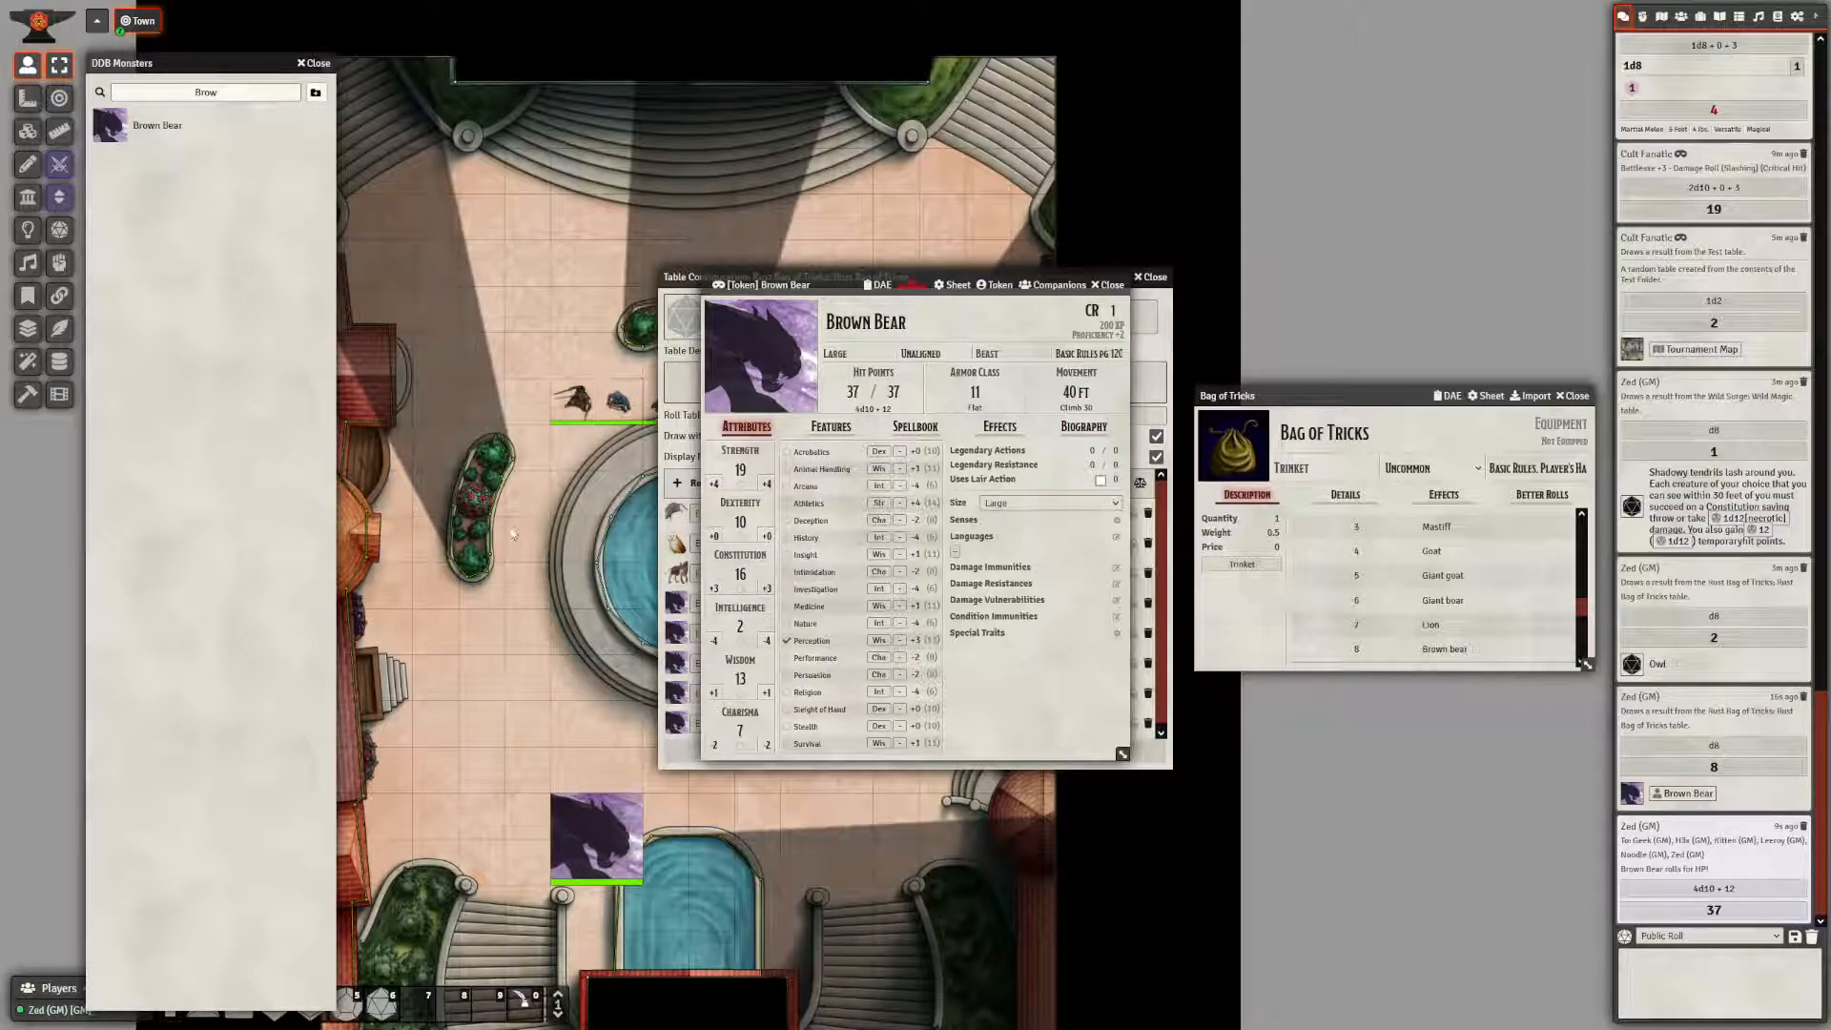
click(1108, 285)
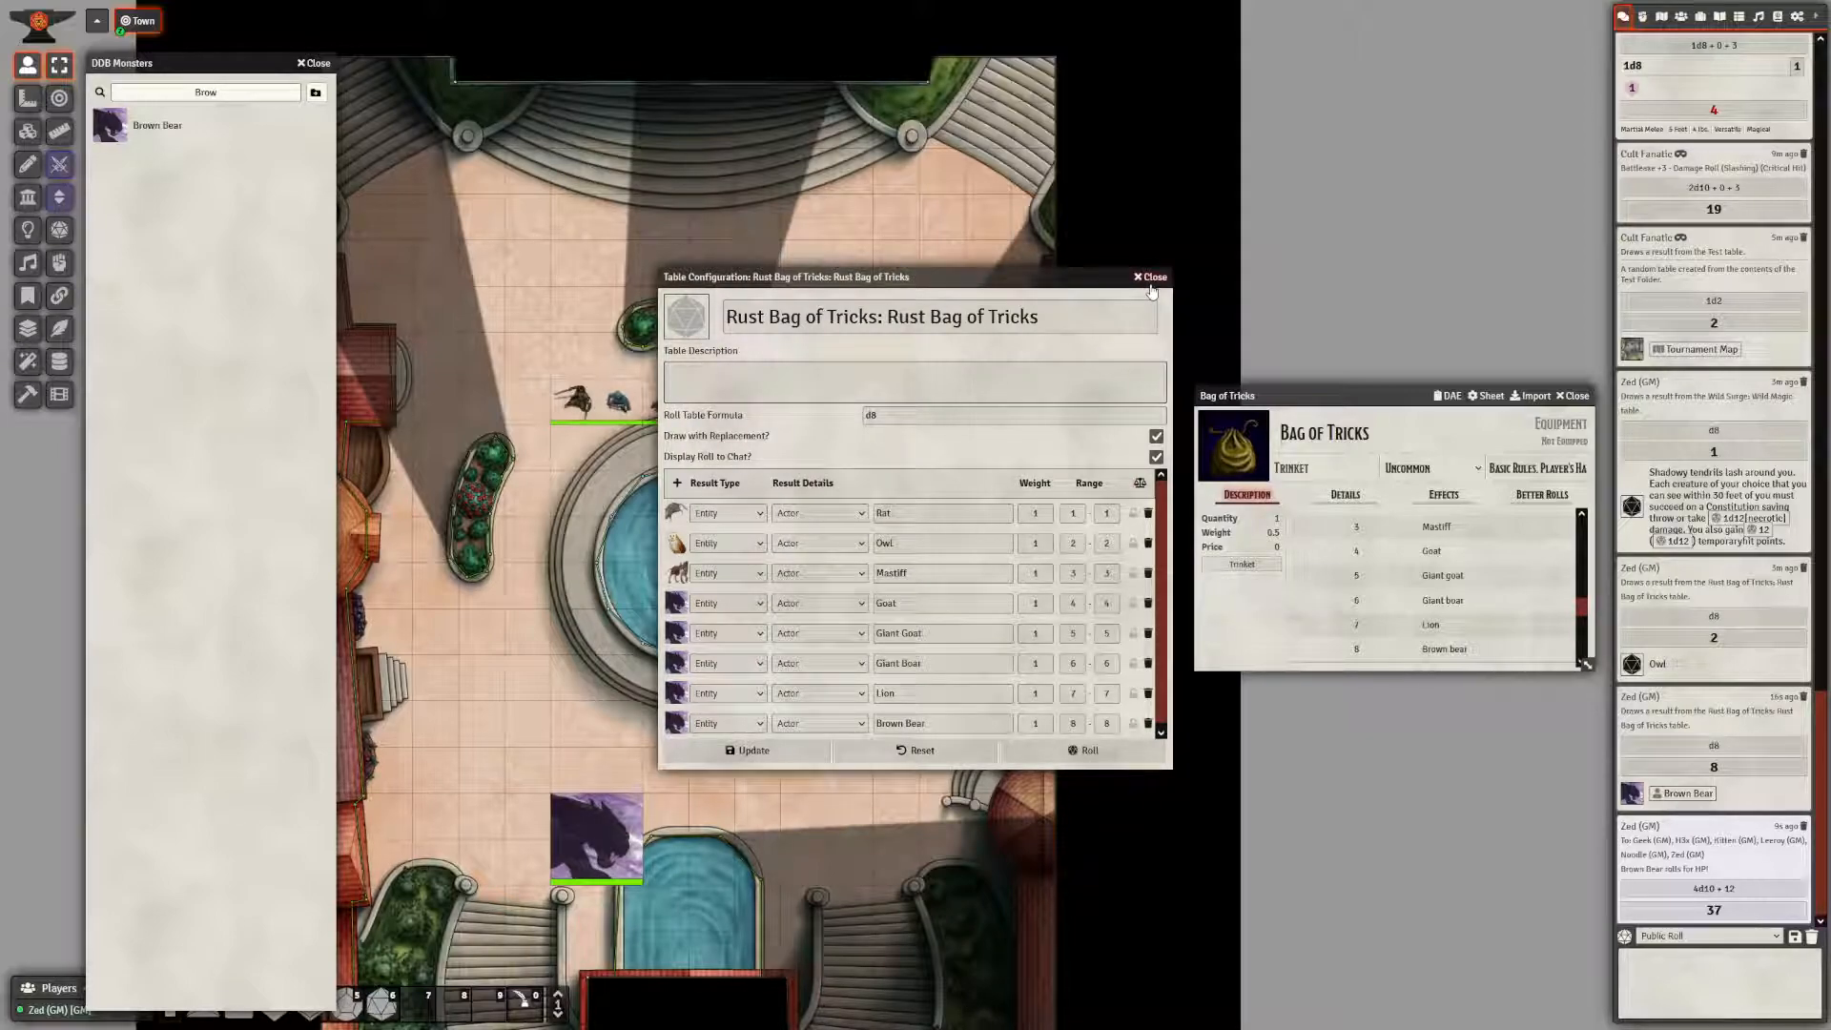
- Delete the Brown Bear token from the scene and close the table configuration, Bag of Tricks item and DDB Monsters compendium
click(1149, 276)
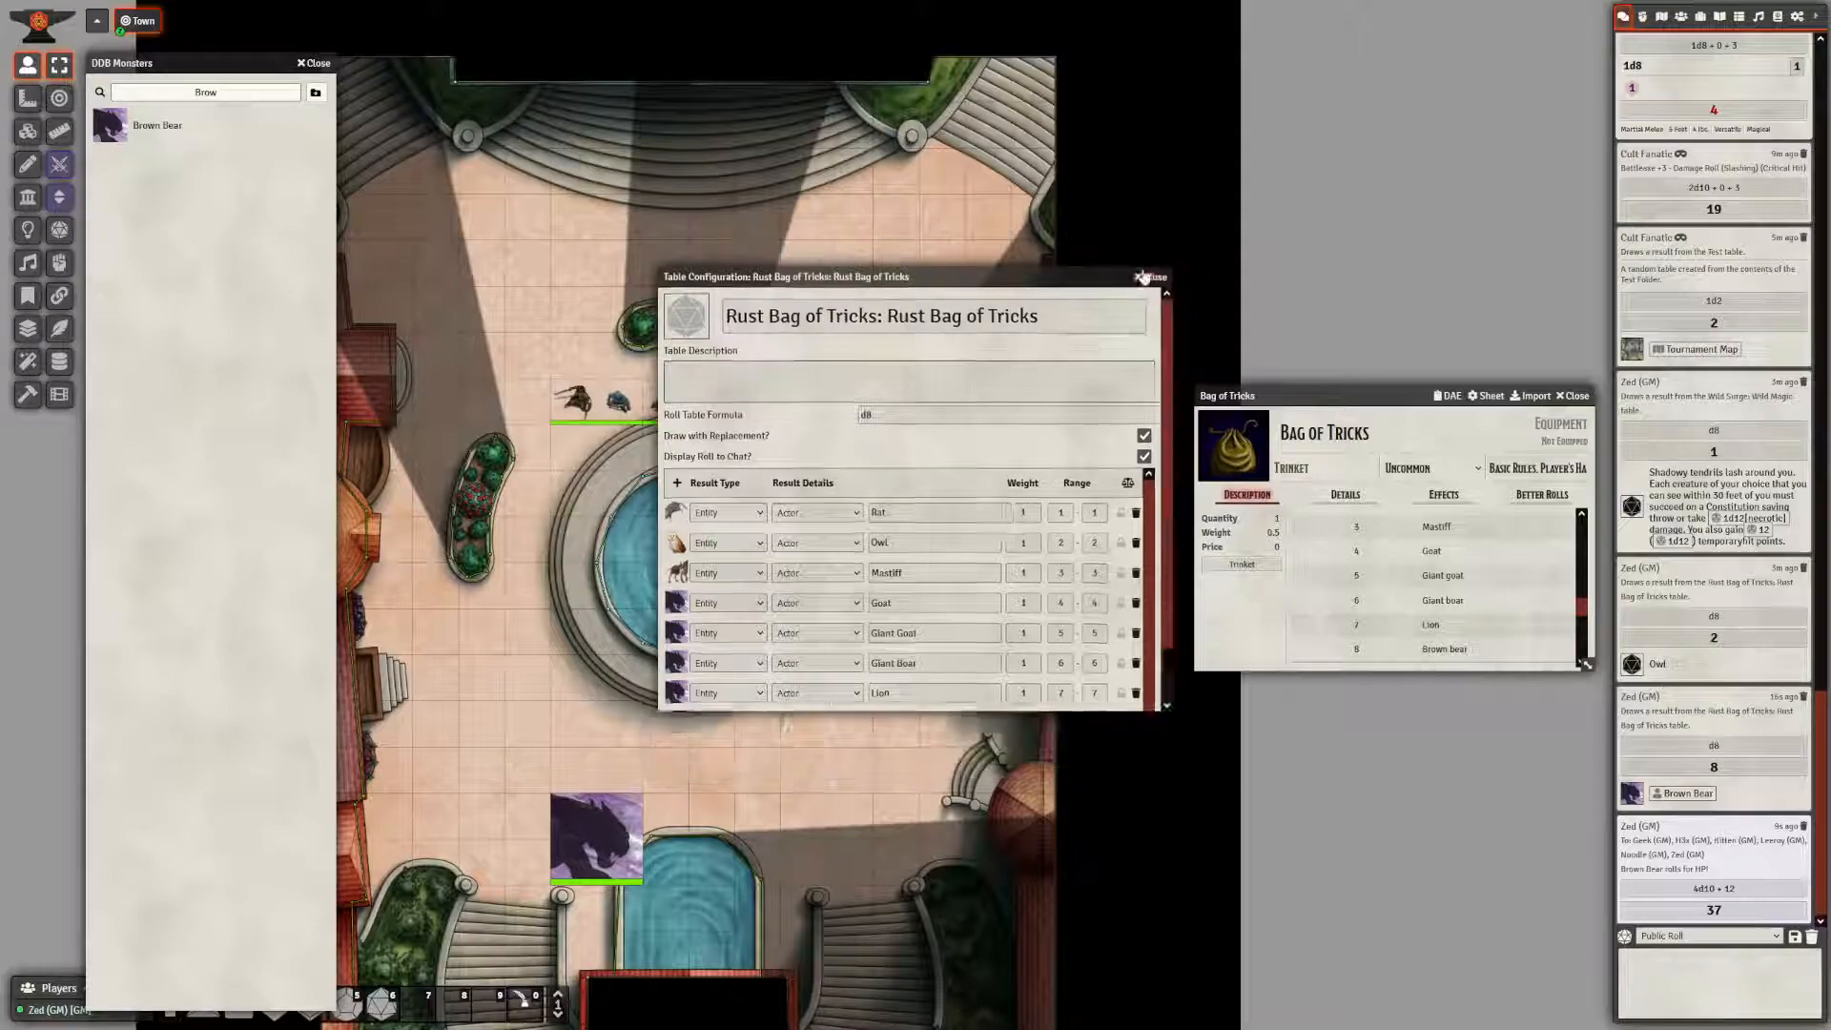
click(1578, 397)
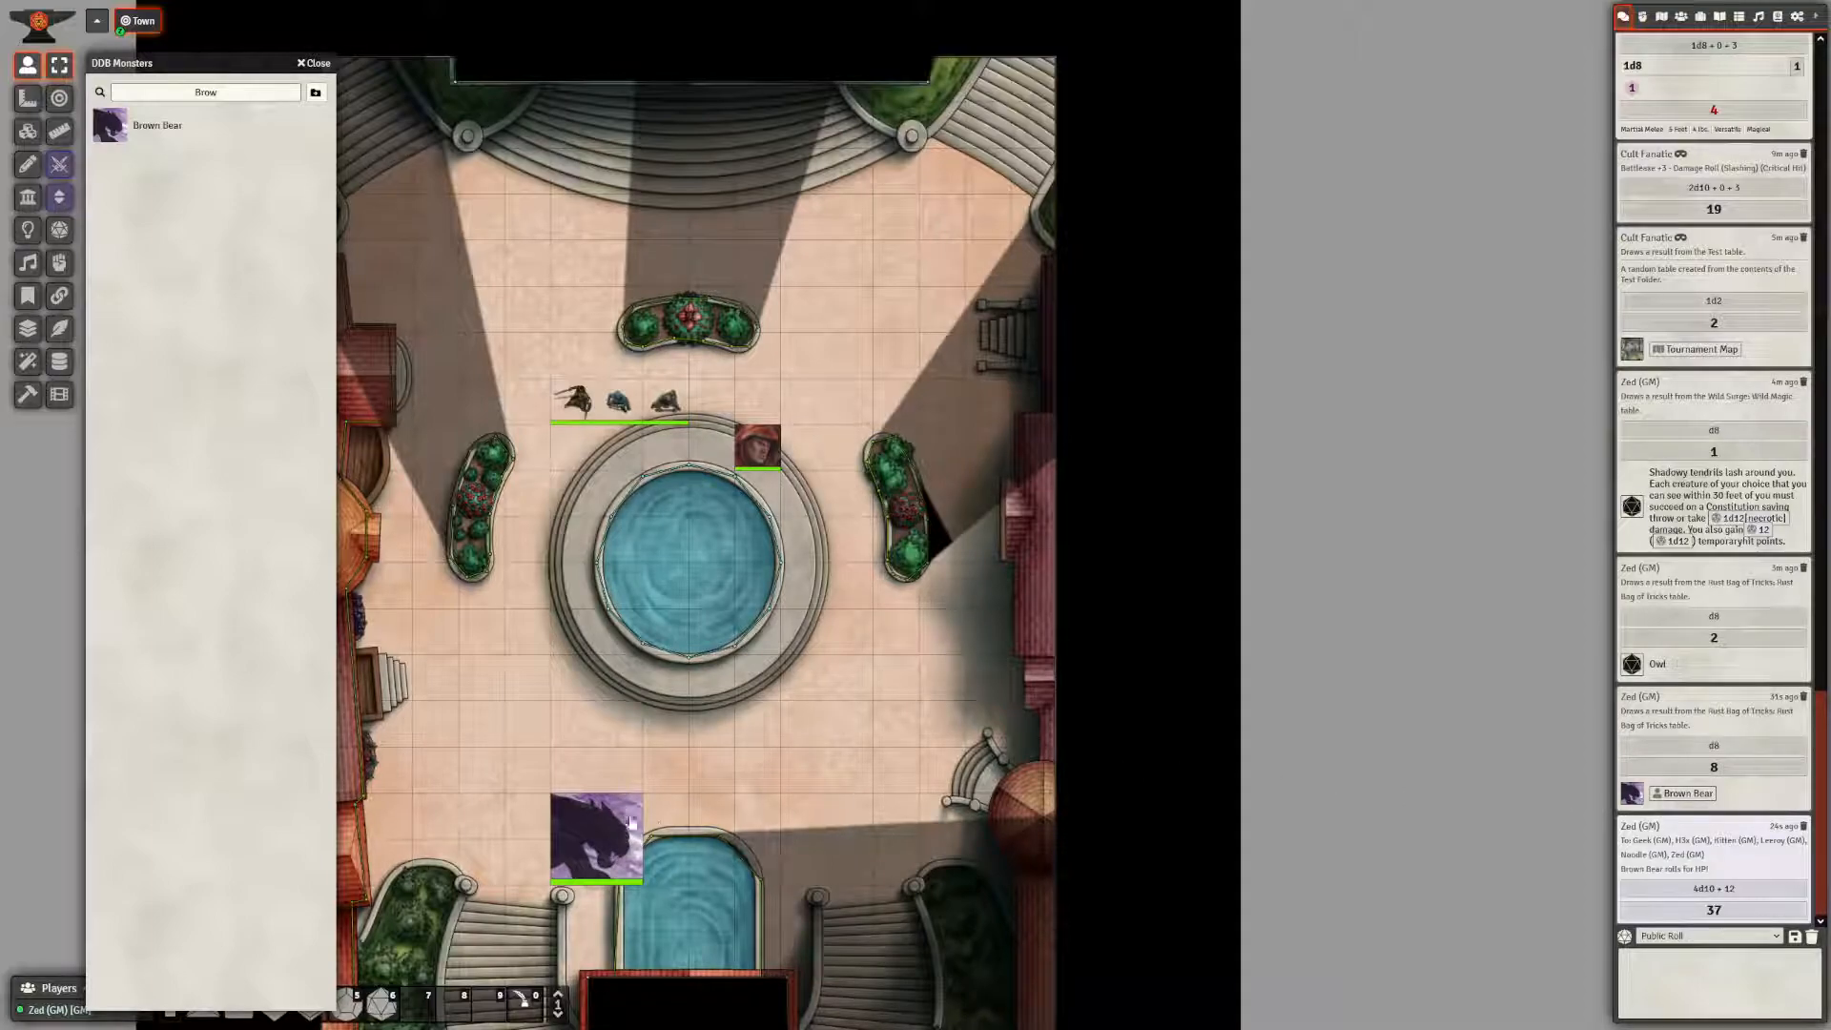
key(Delete)
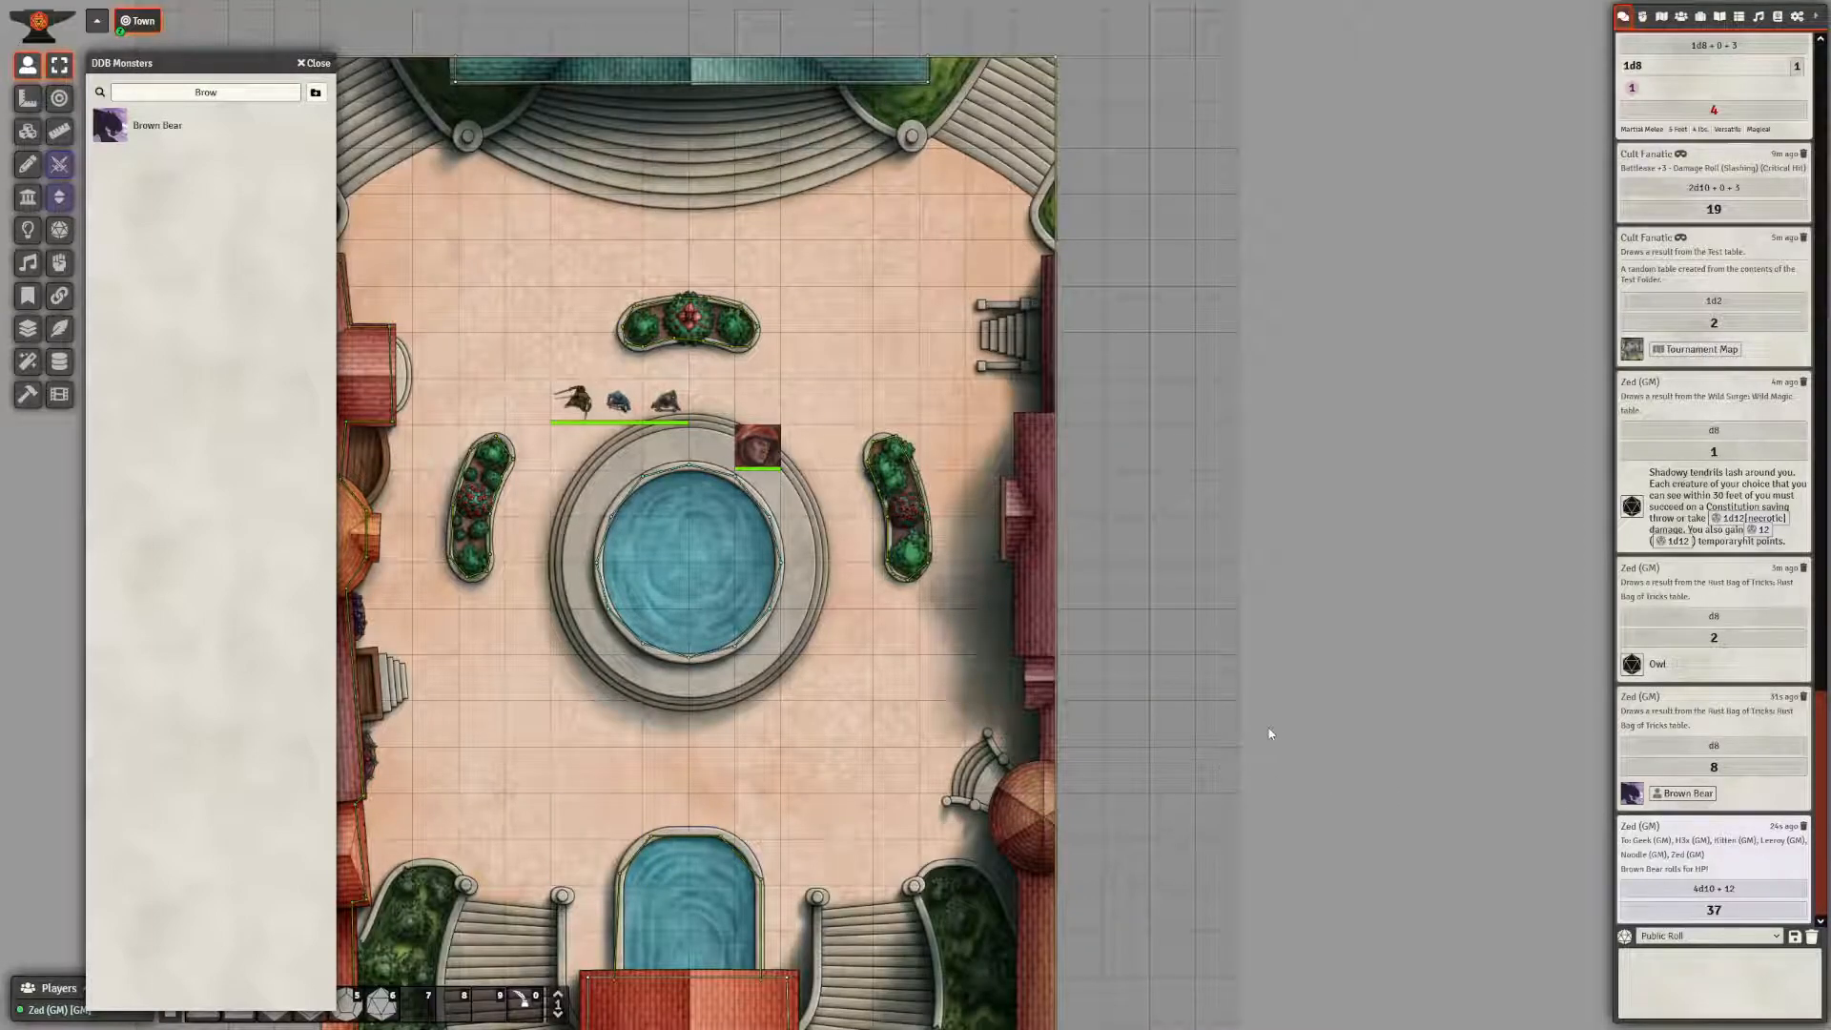
click(314, 63)
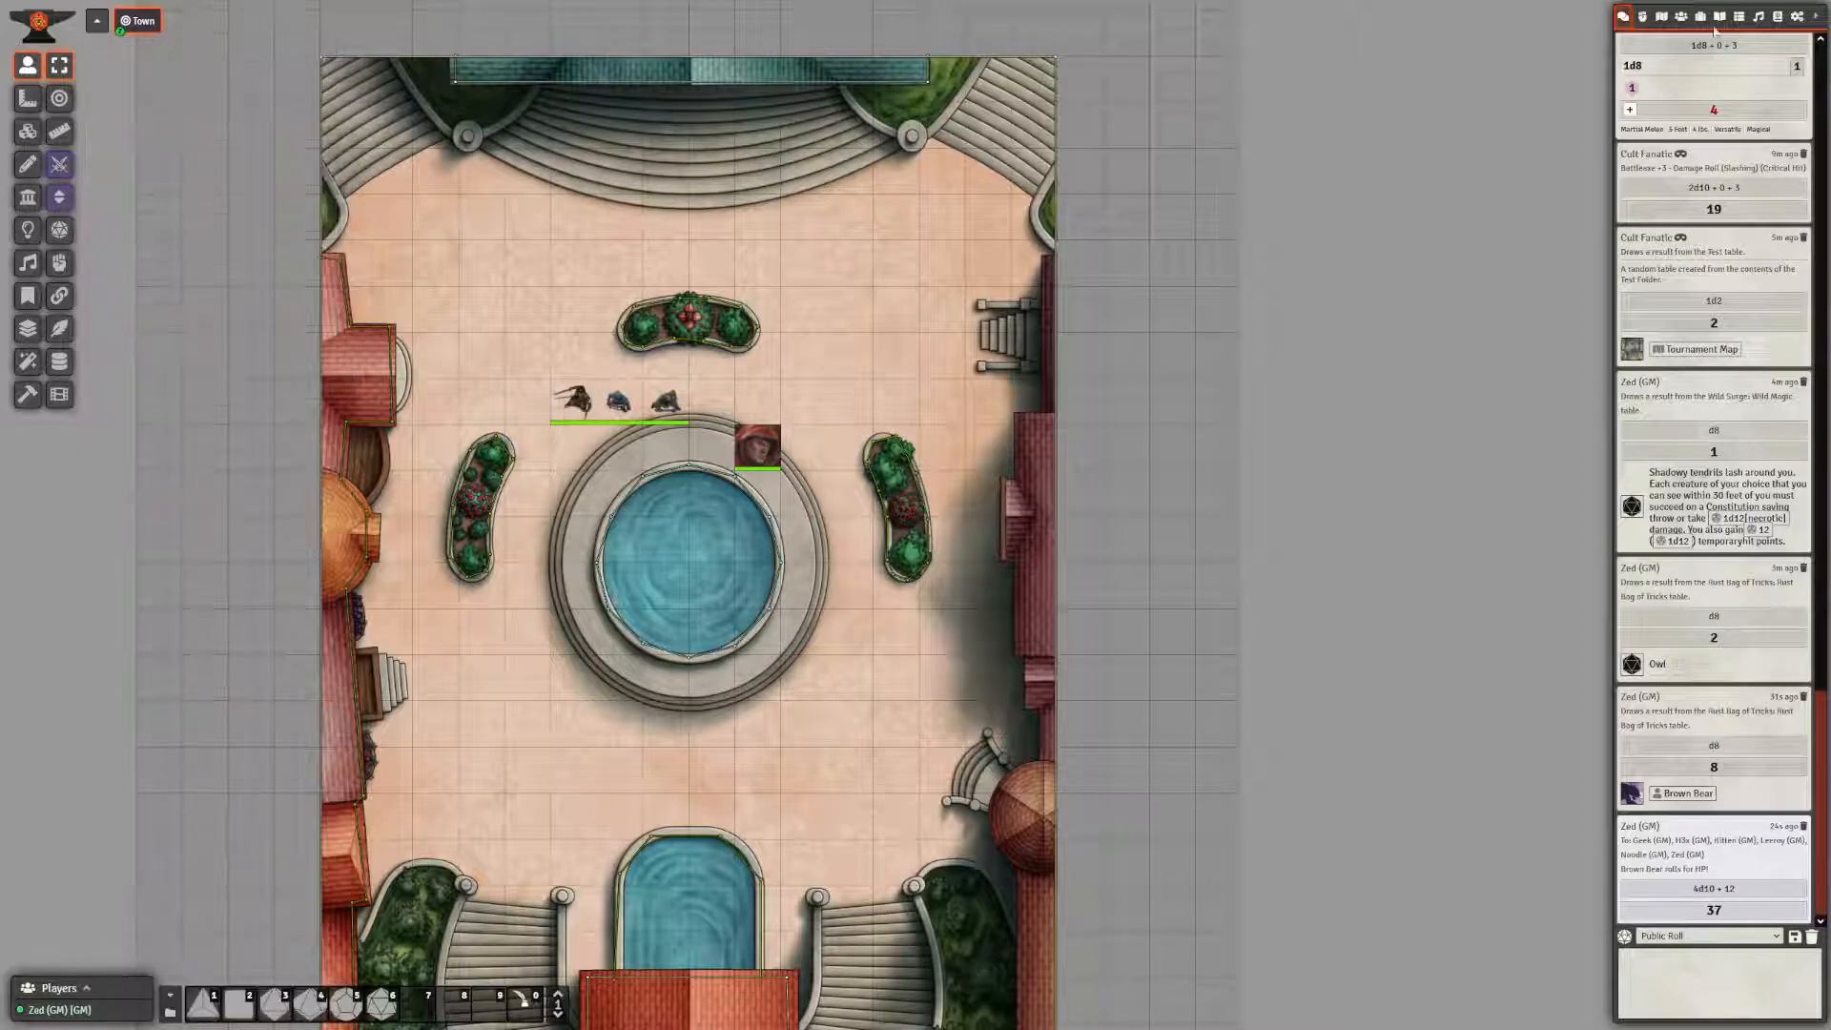
- Rename the Rust Bag of Tricks: Rust Bag of Tricks table as Rust Bag of Tricks: Creatures, update it and close it
click(1777, 17)
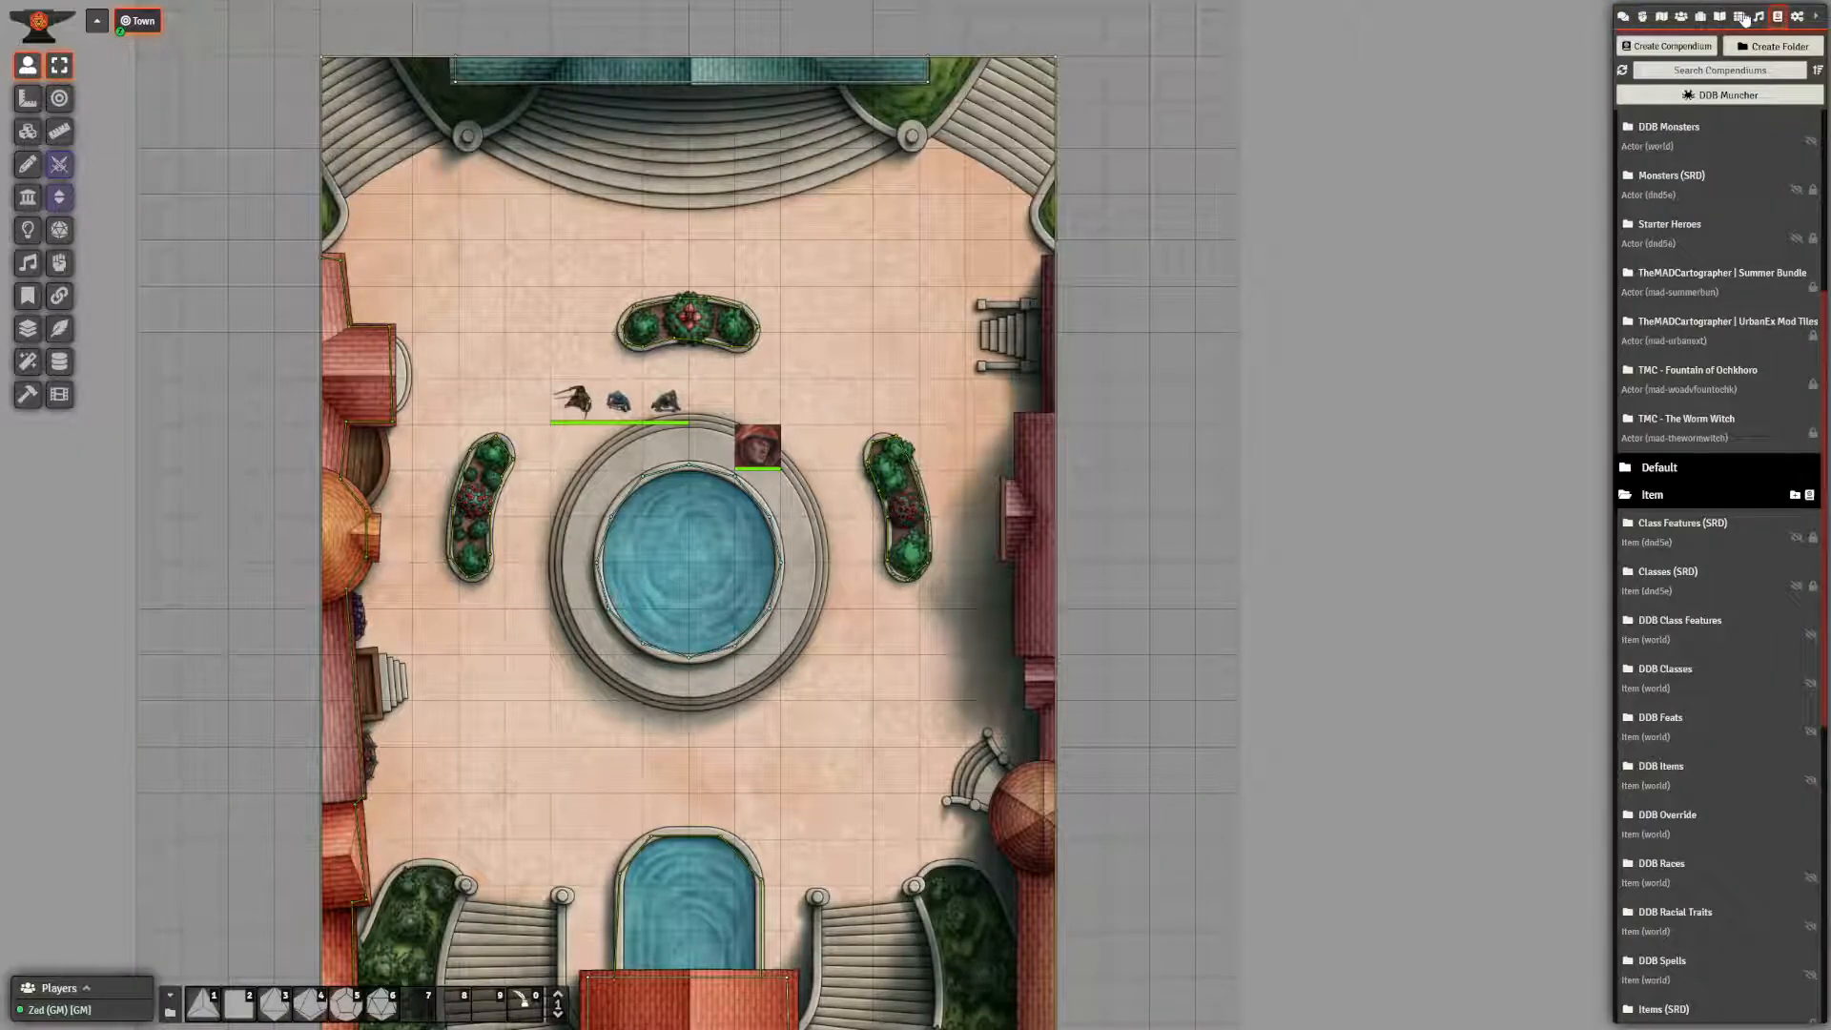
click(1739, 16)
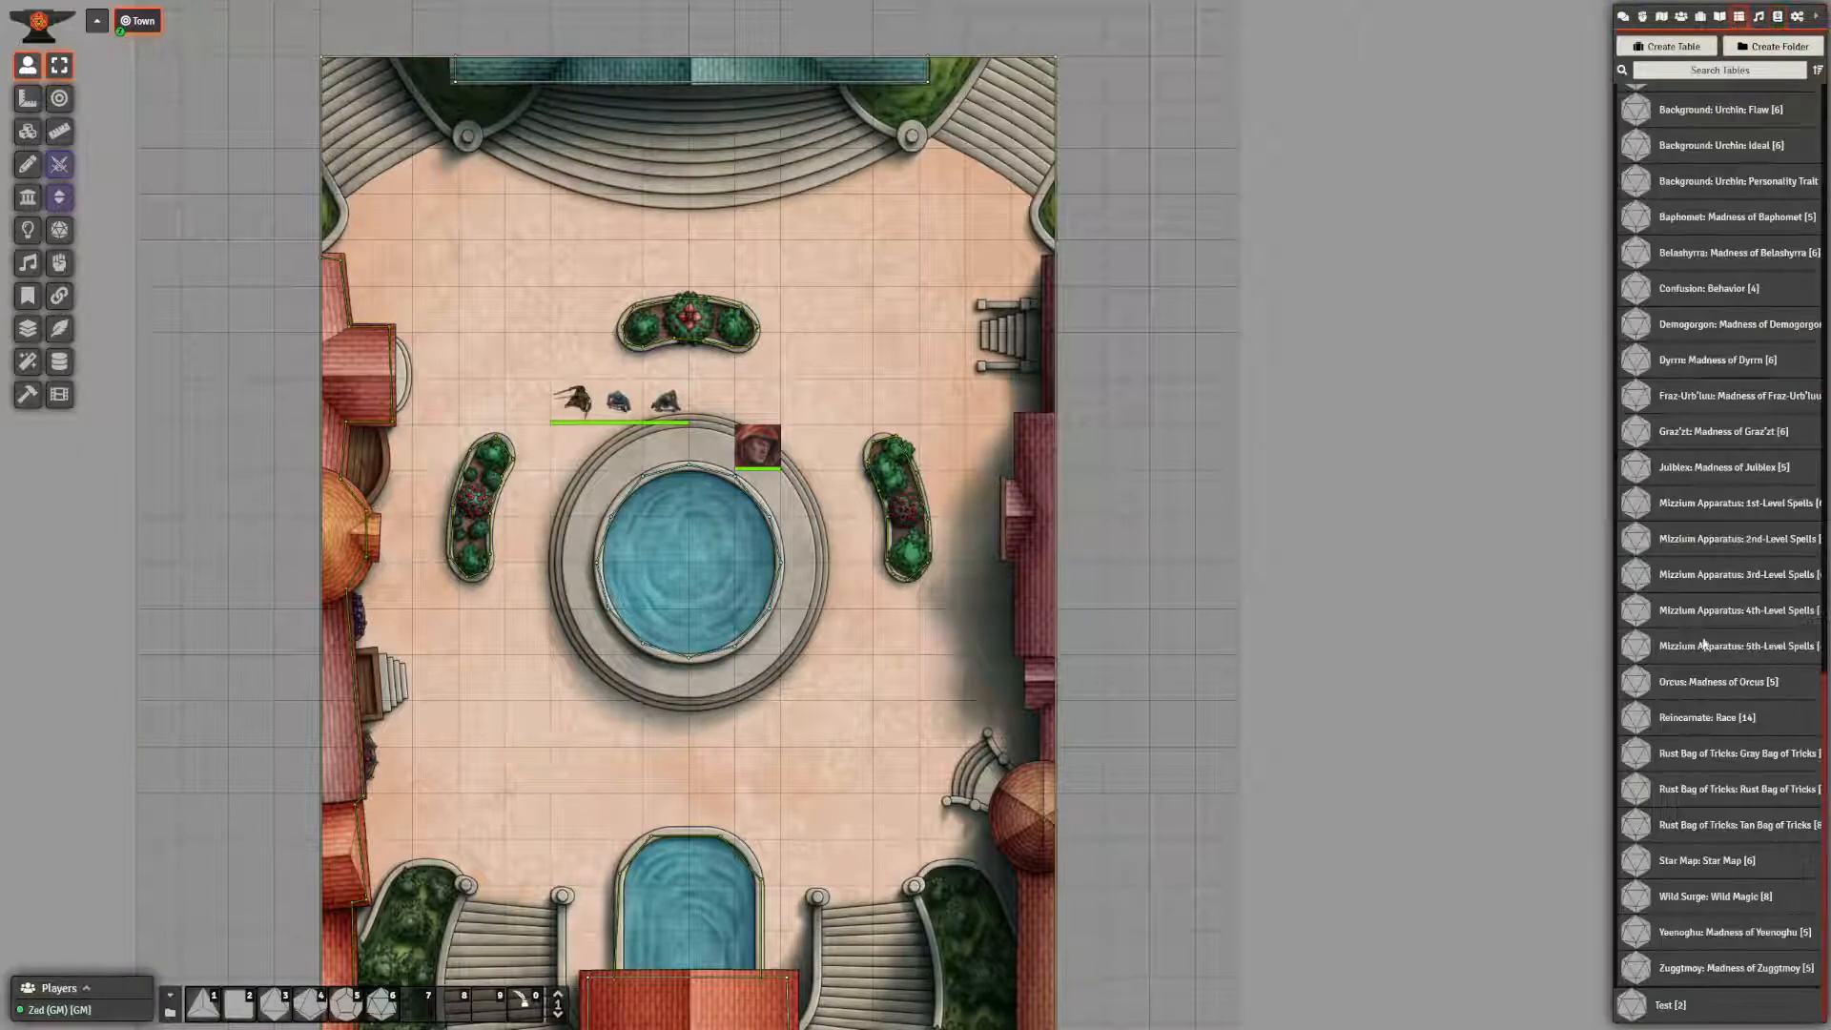
click(1712, 788)
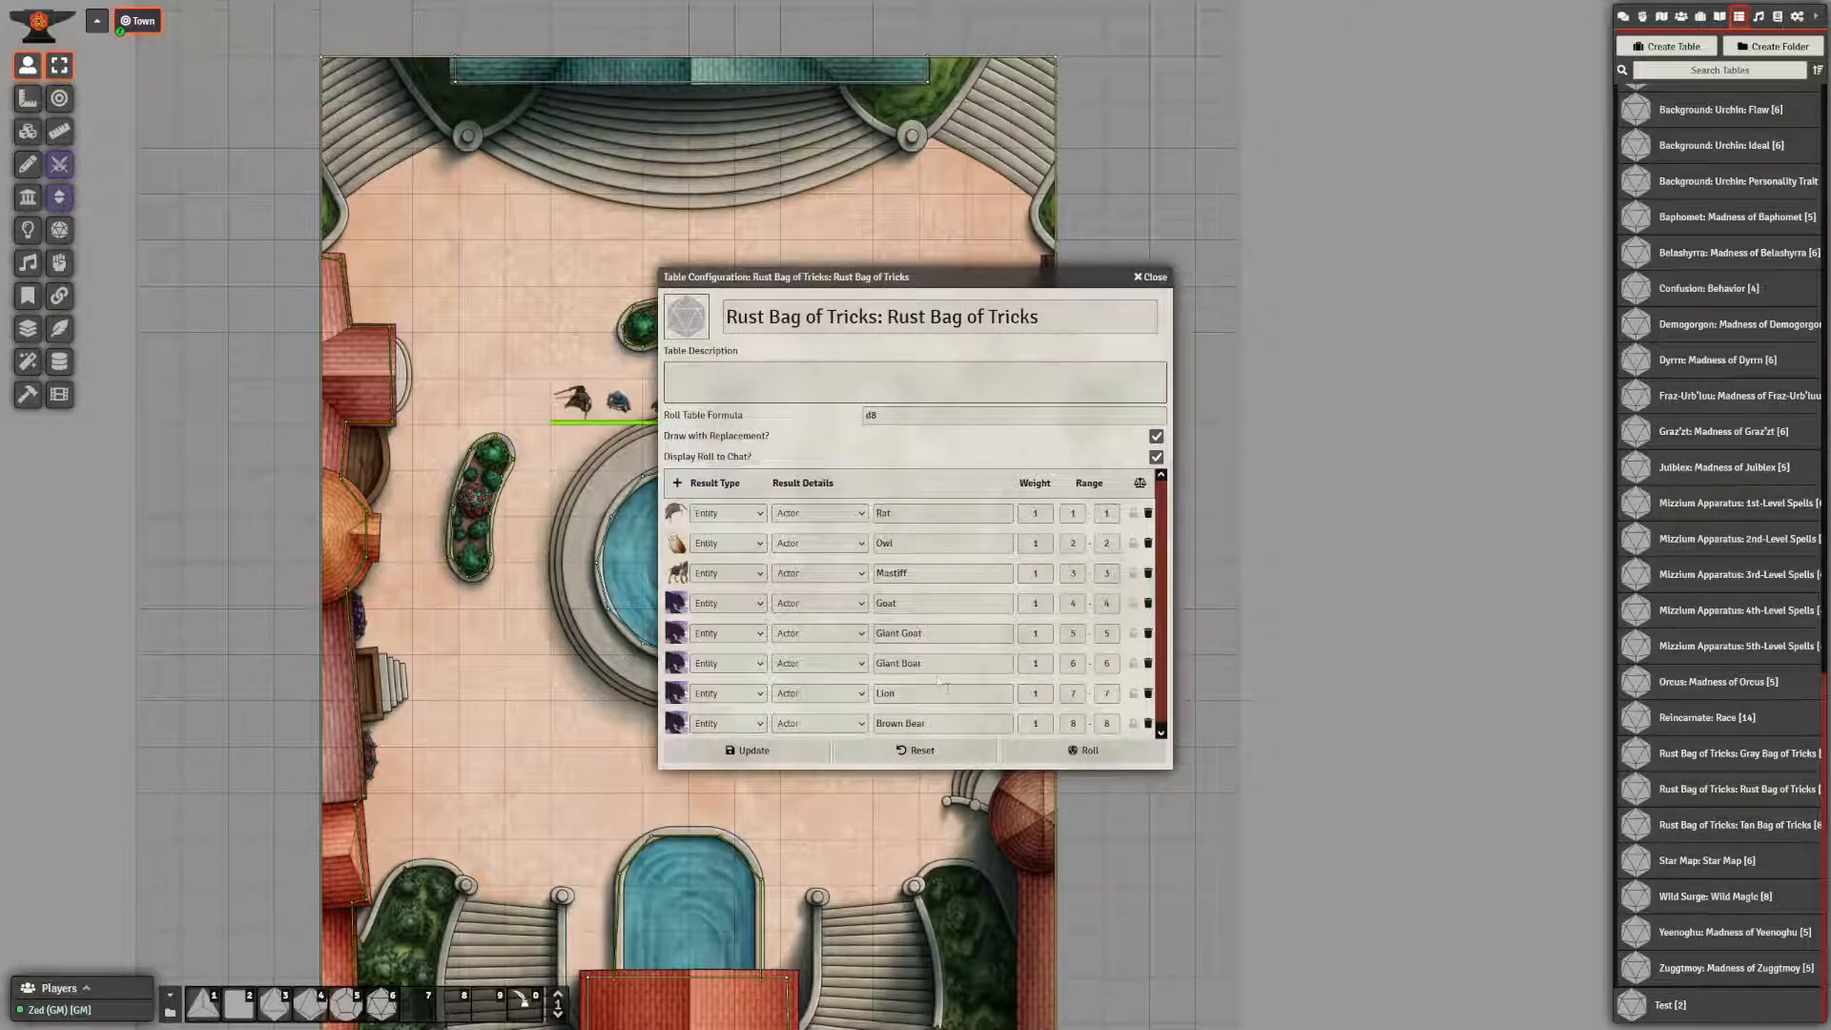
click(1064, 321)
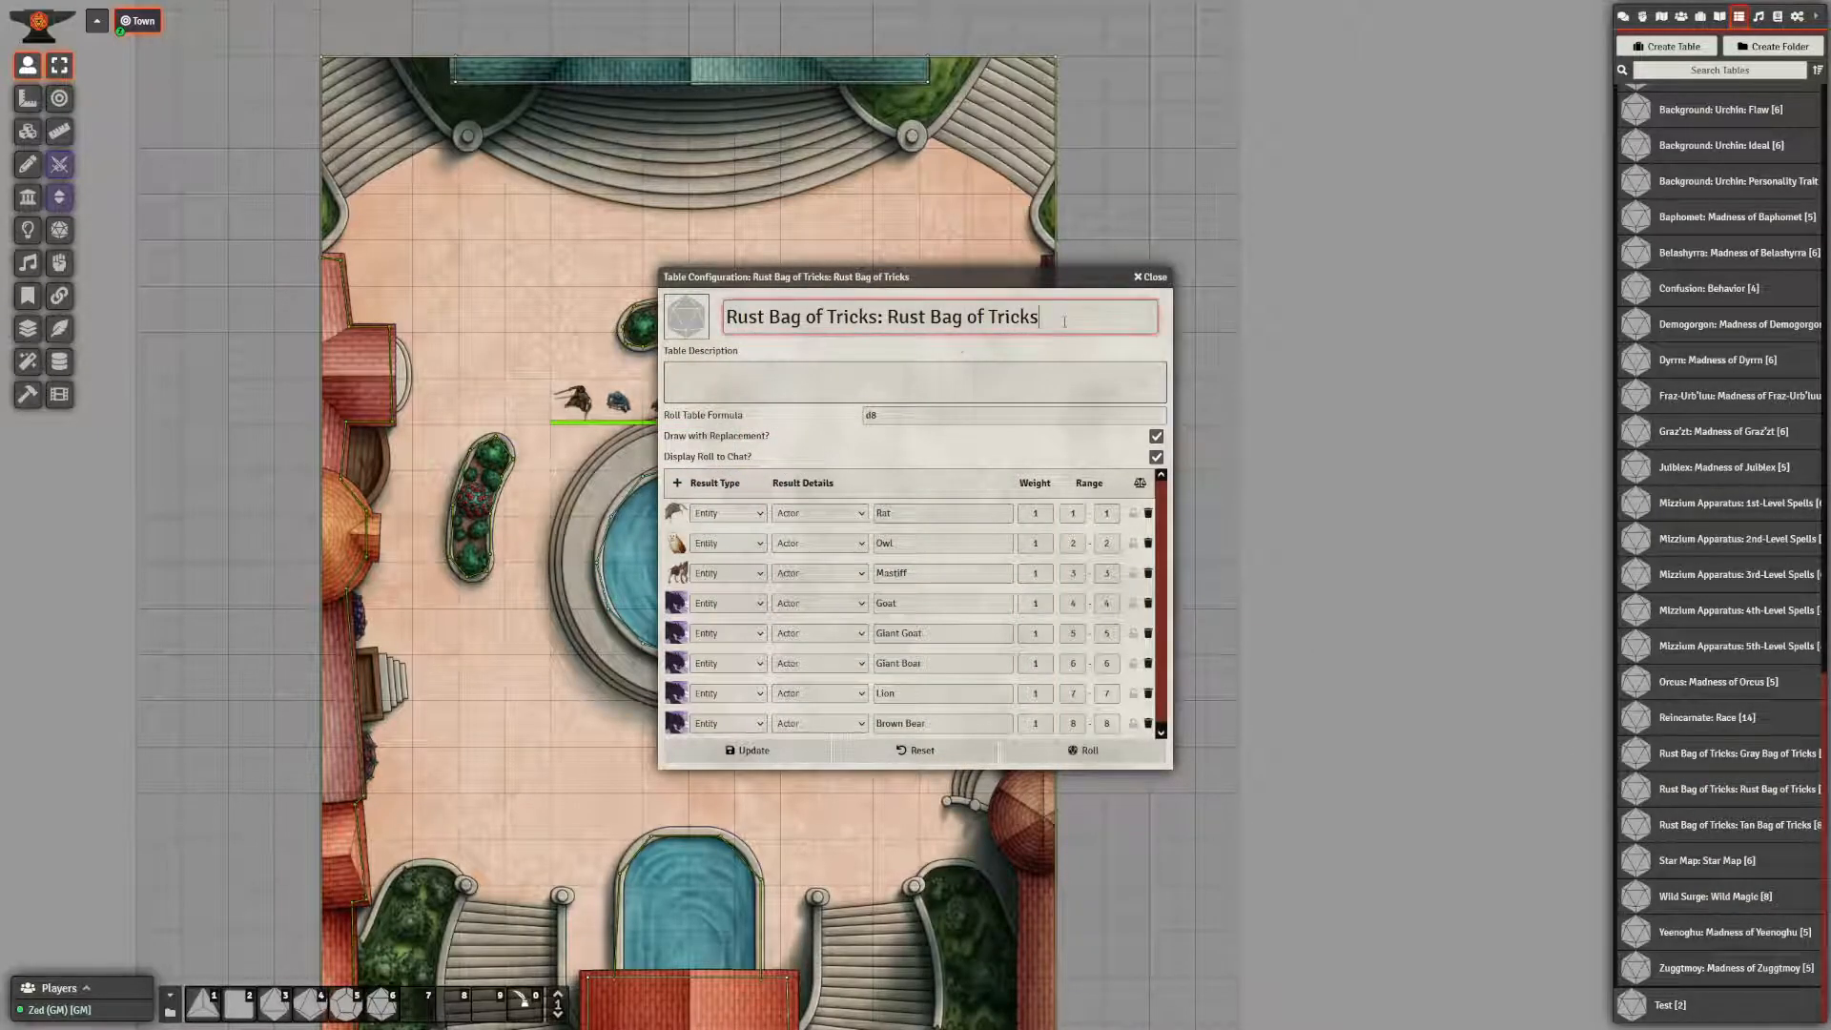
drag(1058, 322, 886, 323)
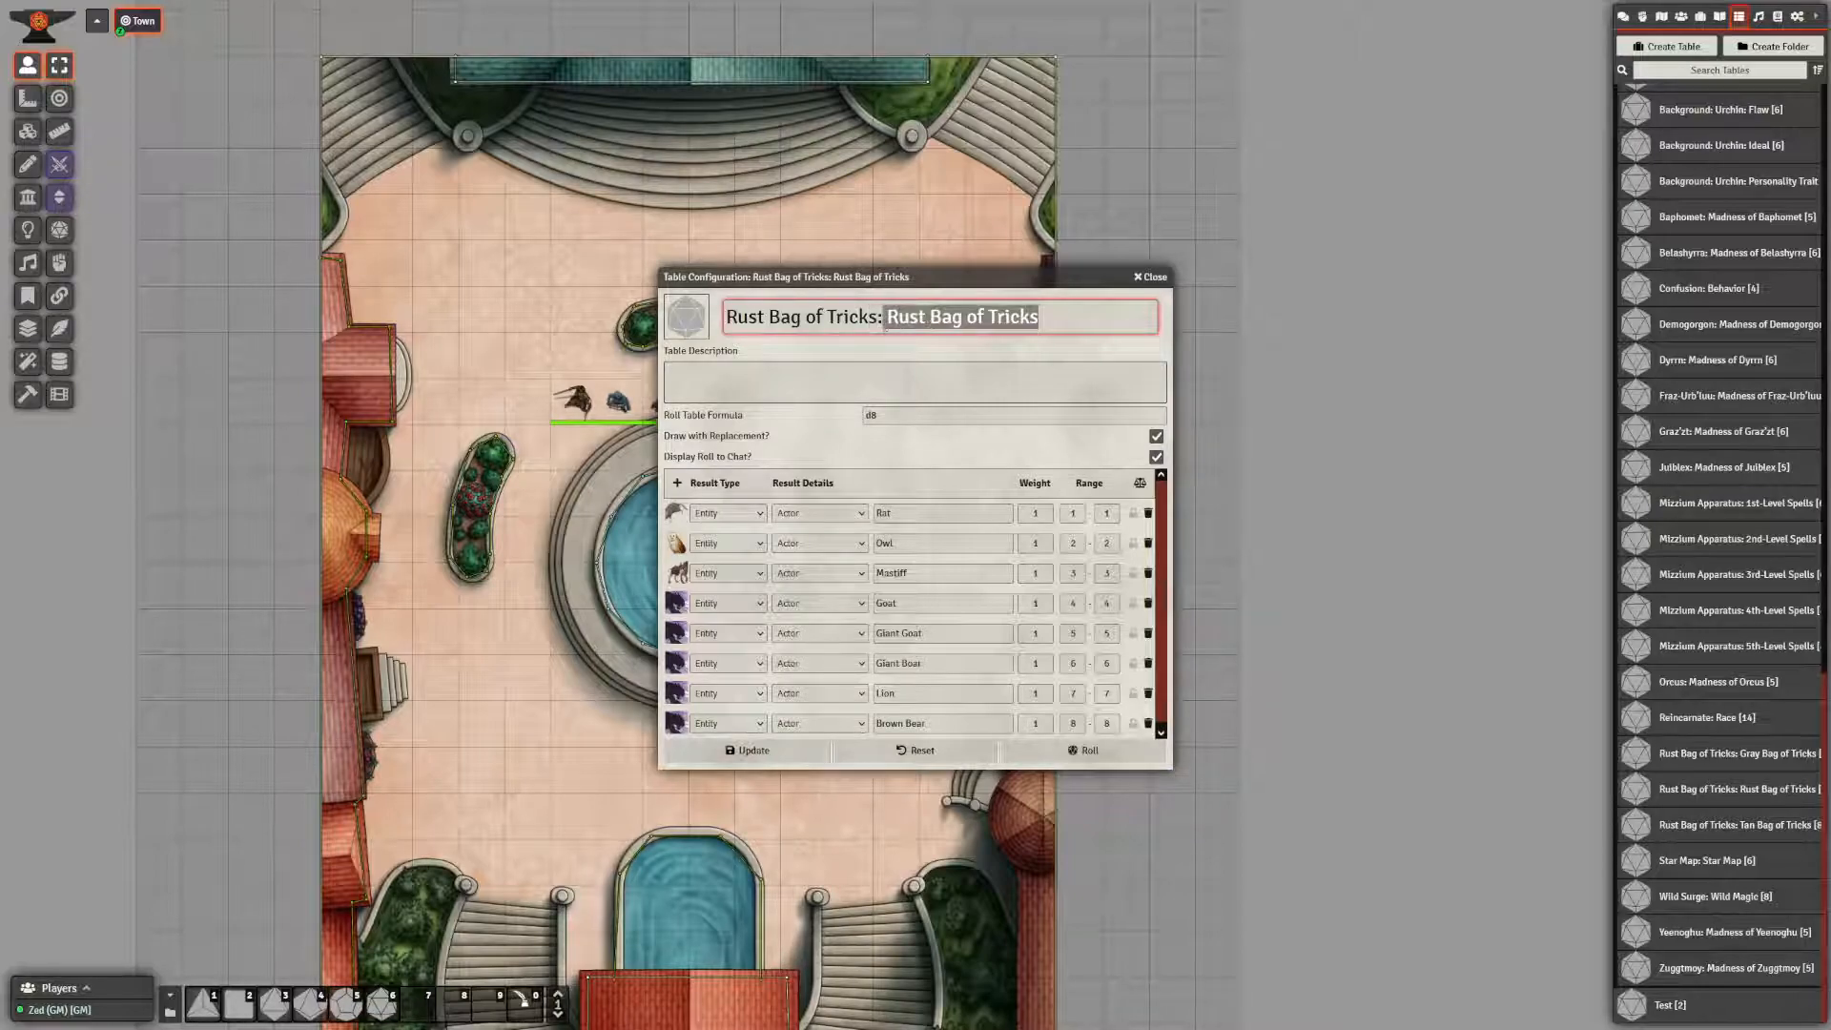
text(Crea)
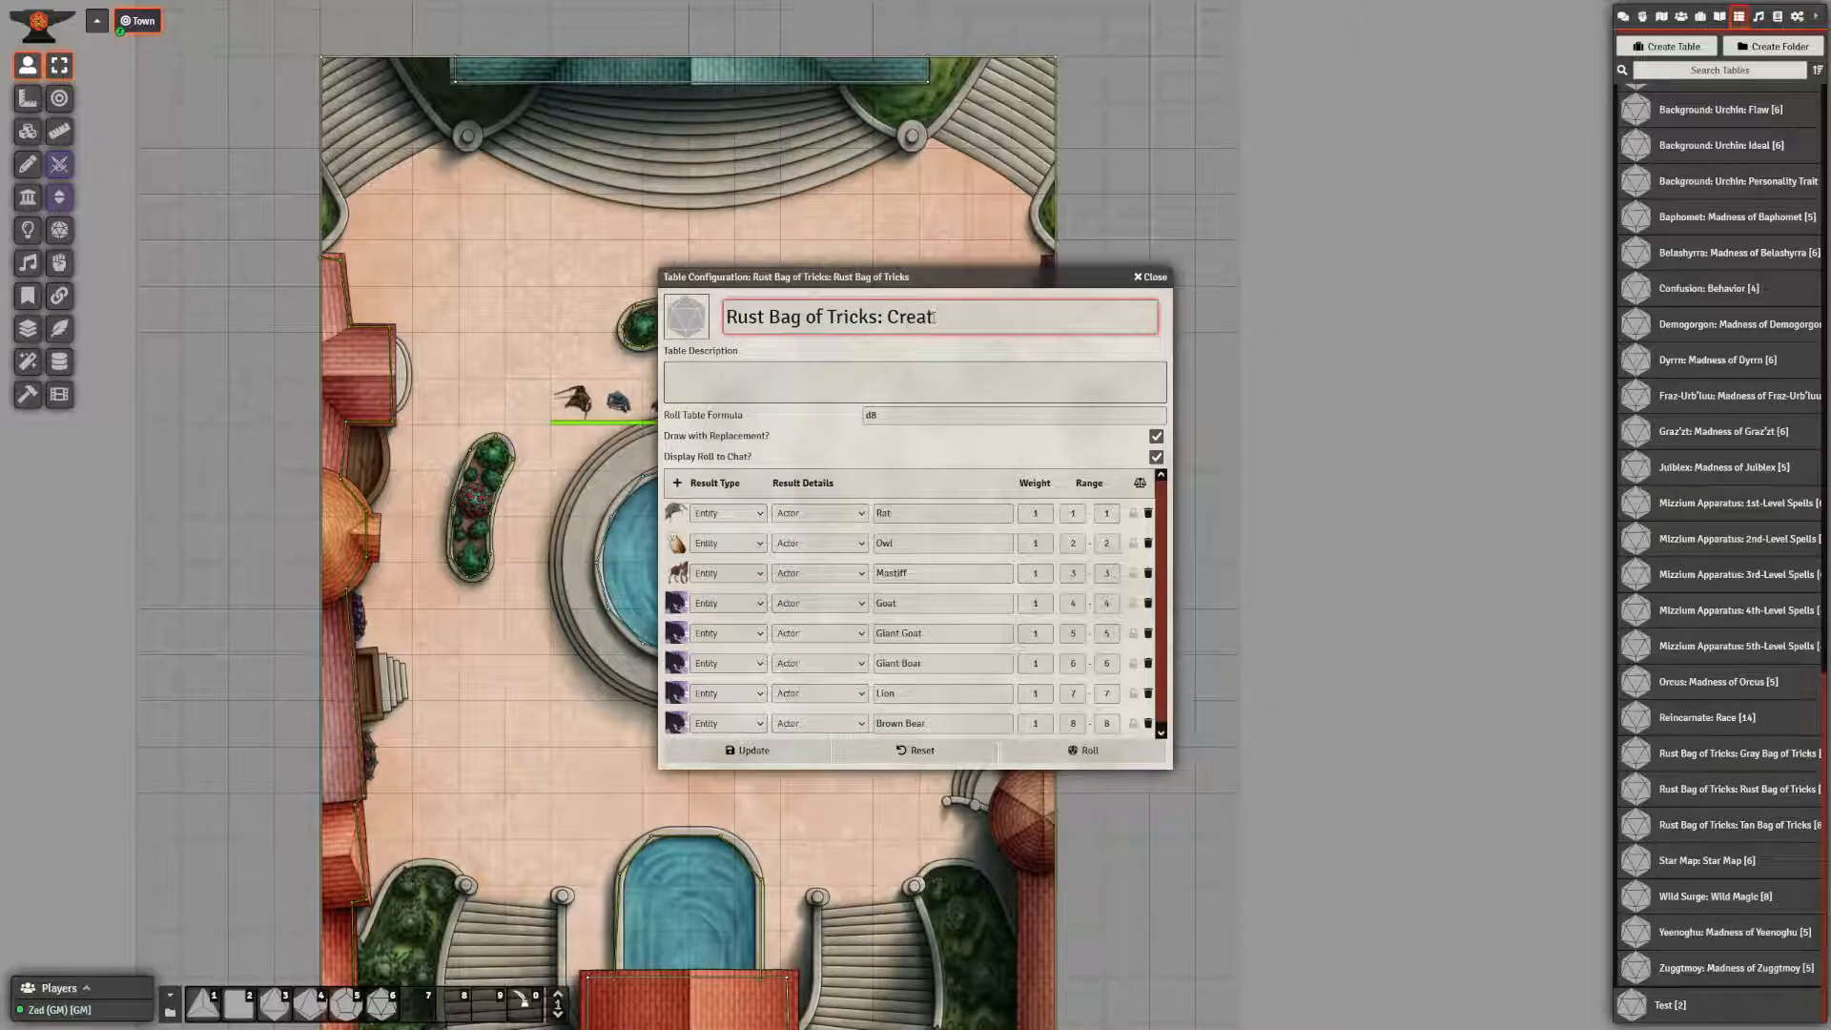
text(tue)
key(BackSpace)
text(rs)
key(BackSpace)
text(e)
click(783, 751)
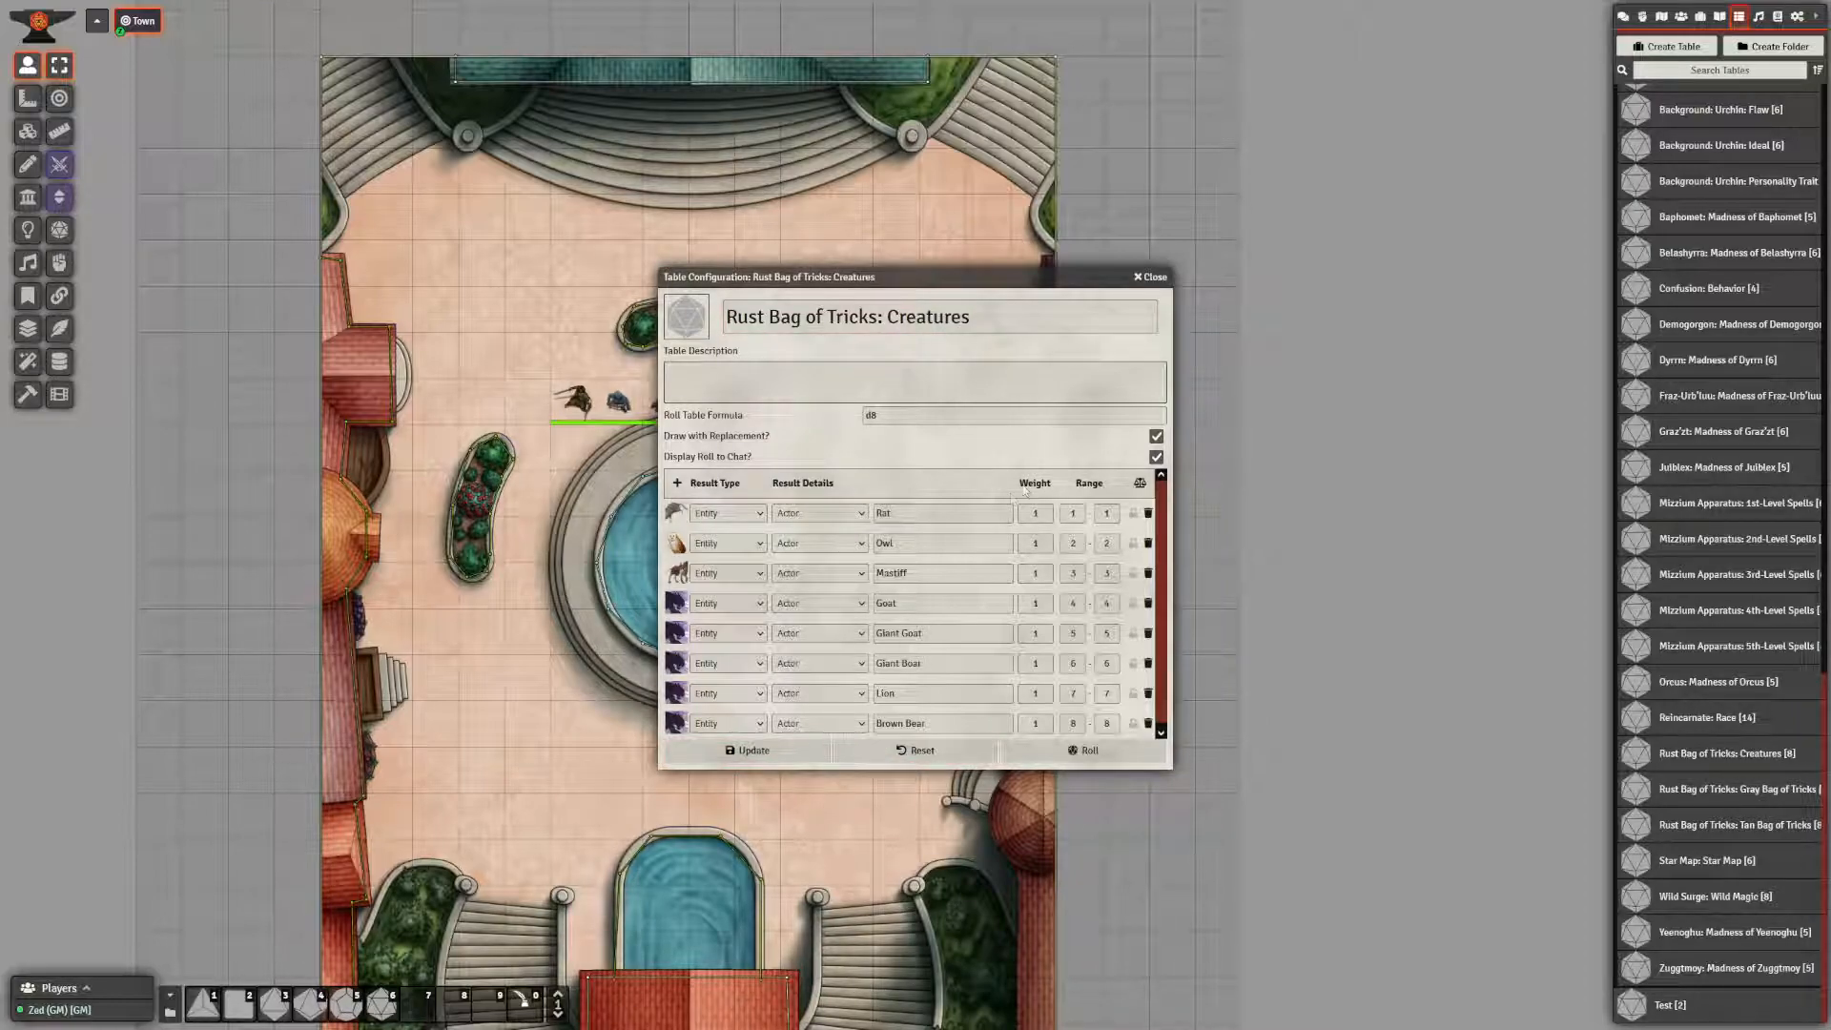
click(1135, 277)
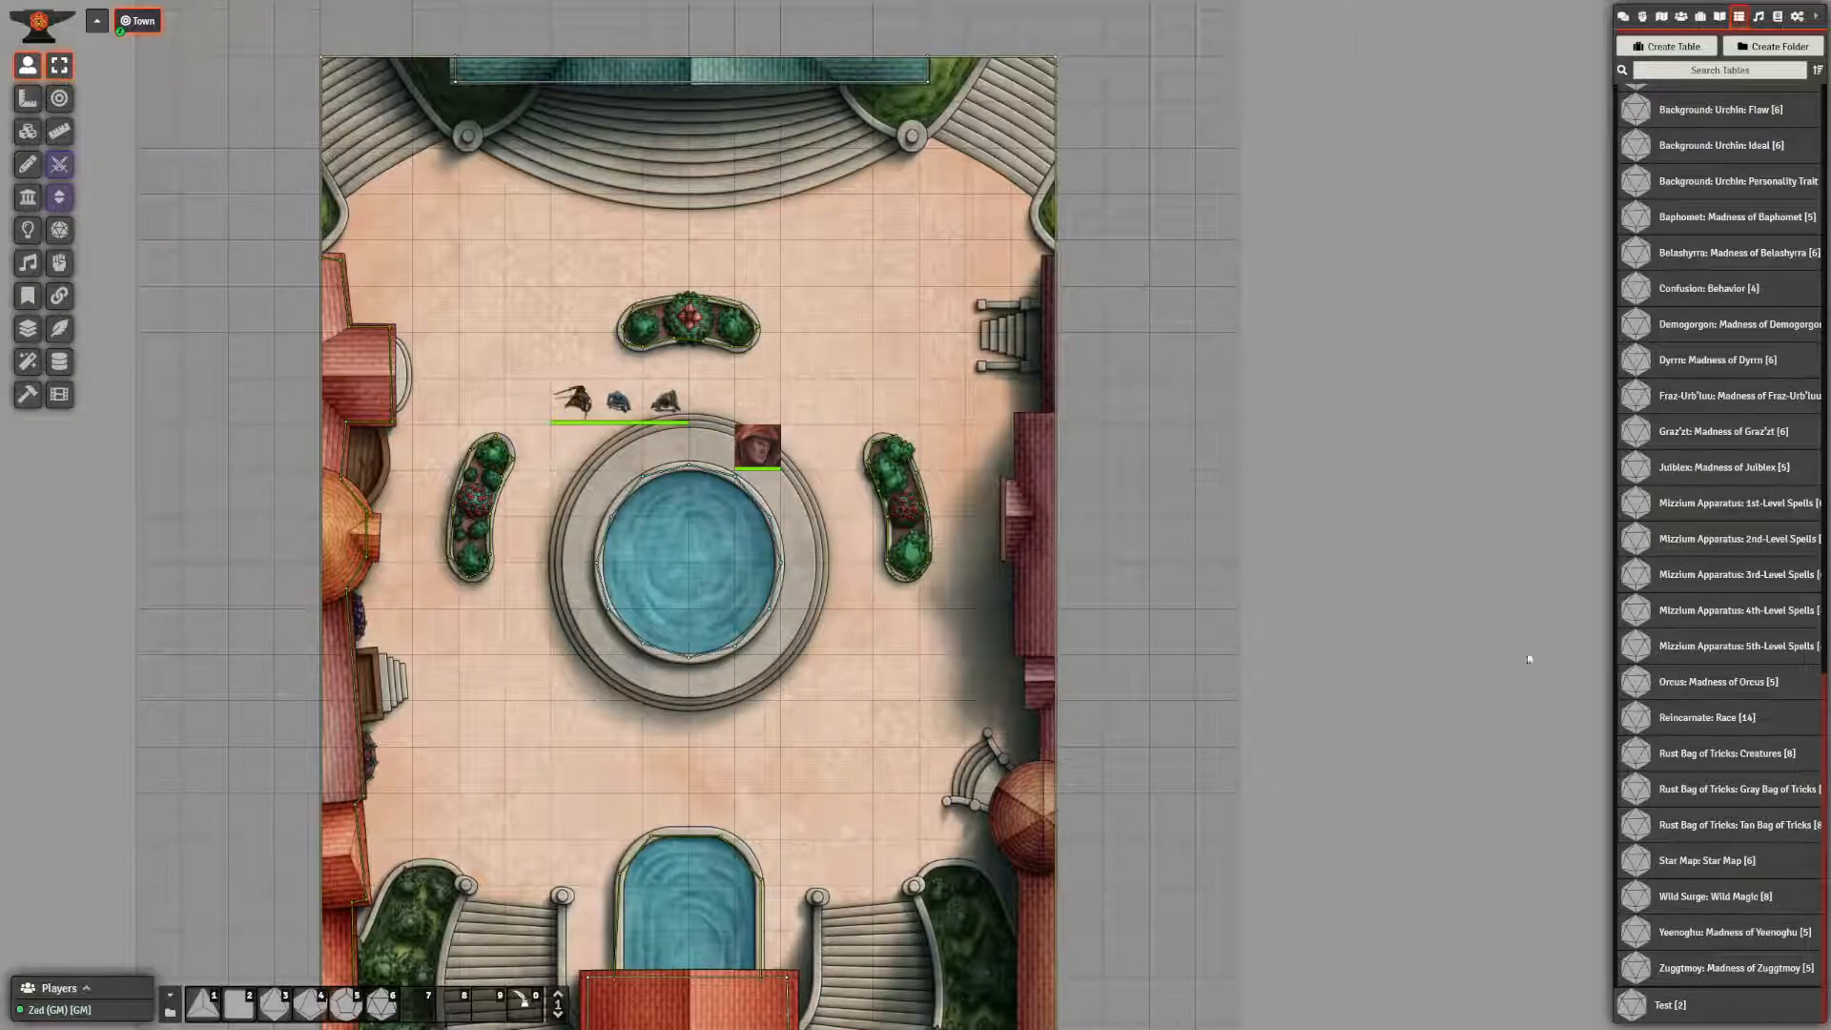
- Review the Gray Bag of Tricks table, and configure the last listed user's permission on the Rust Bag of Tricks: Creatures table
click(1700, 796)
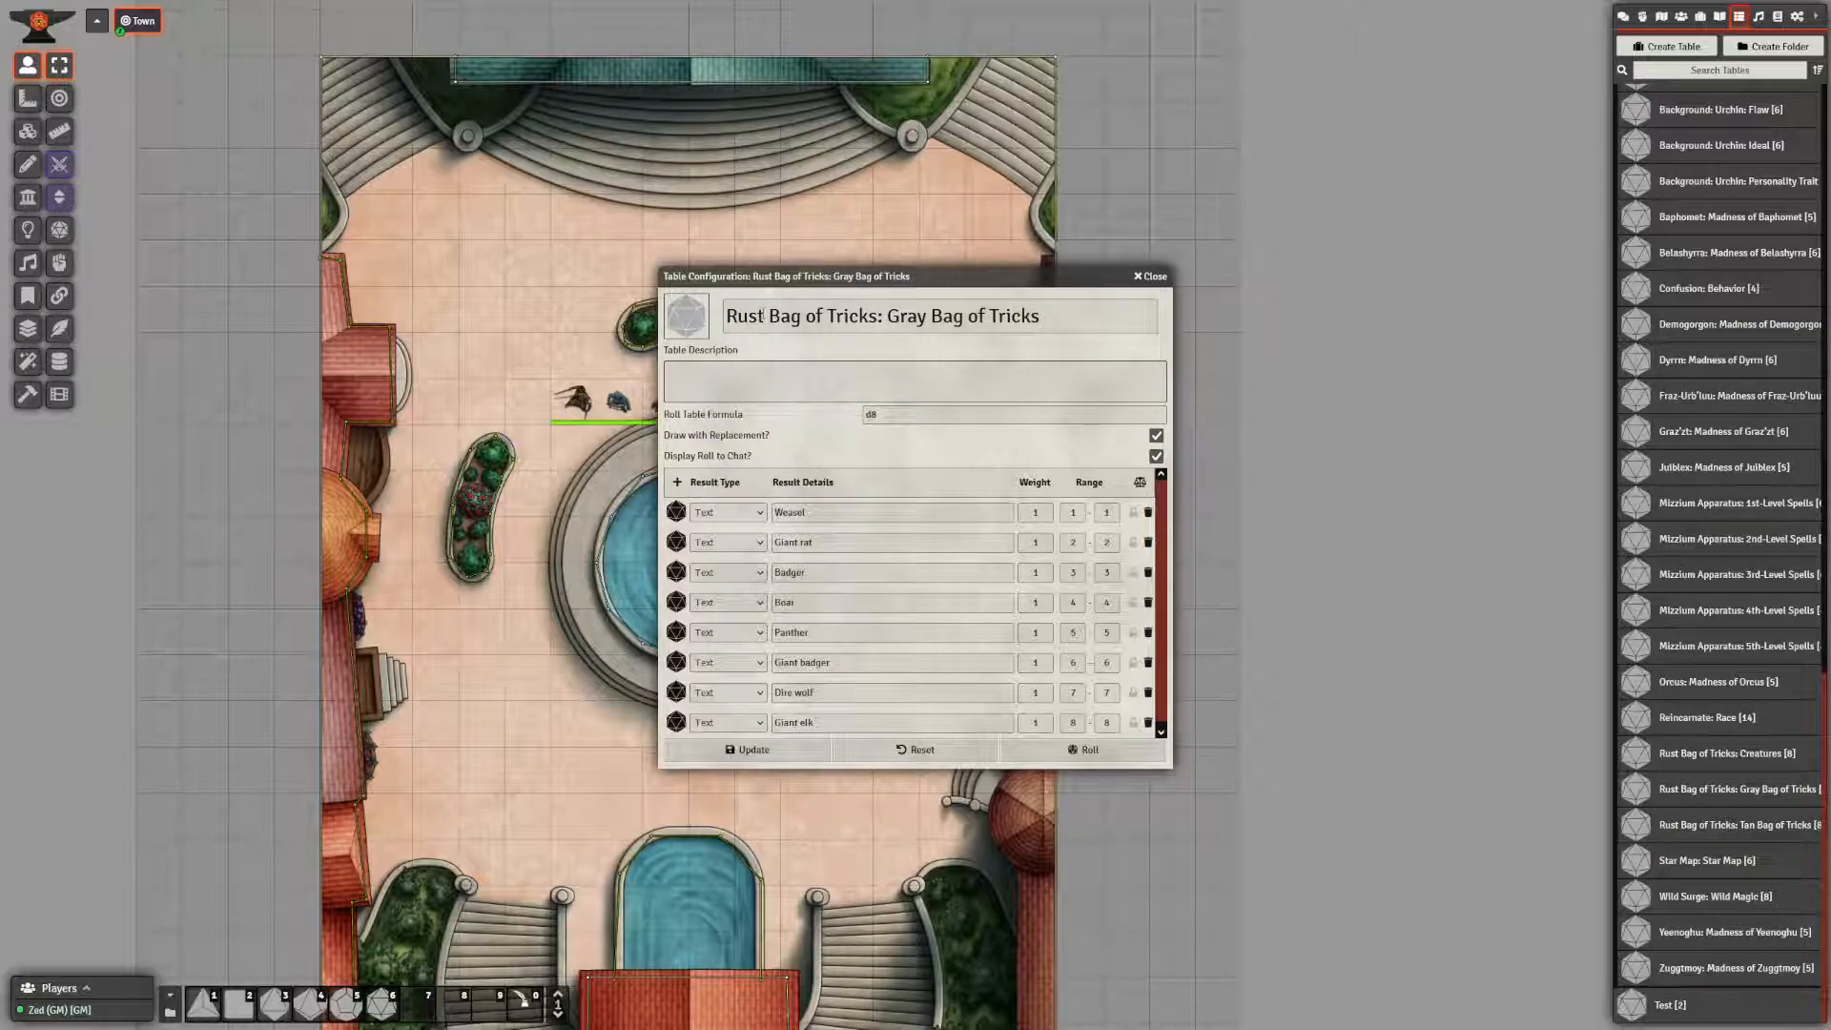
click(1158, 283)
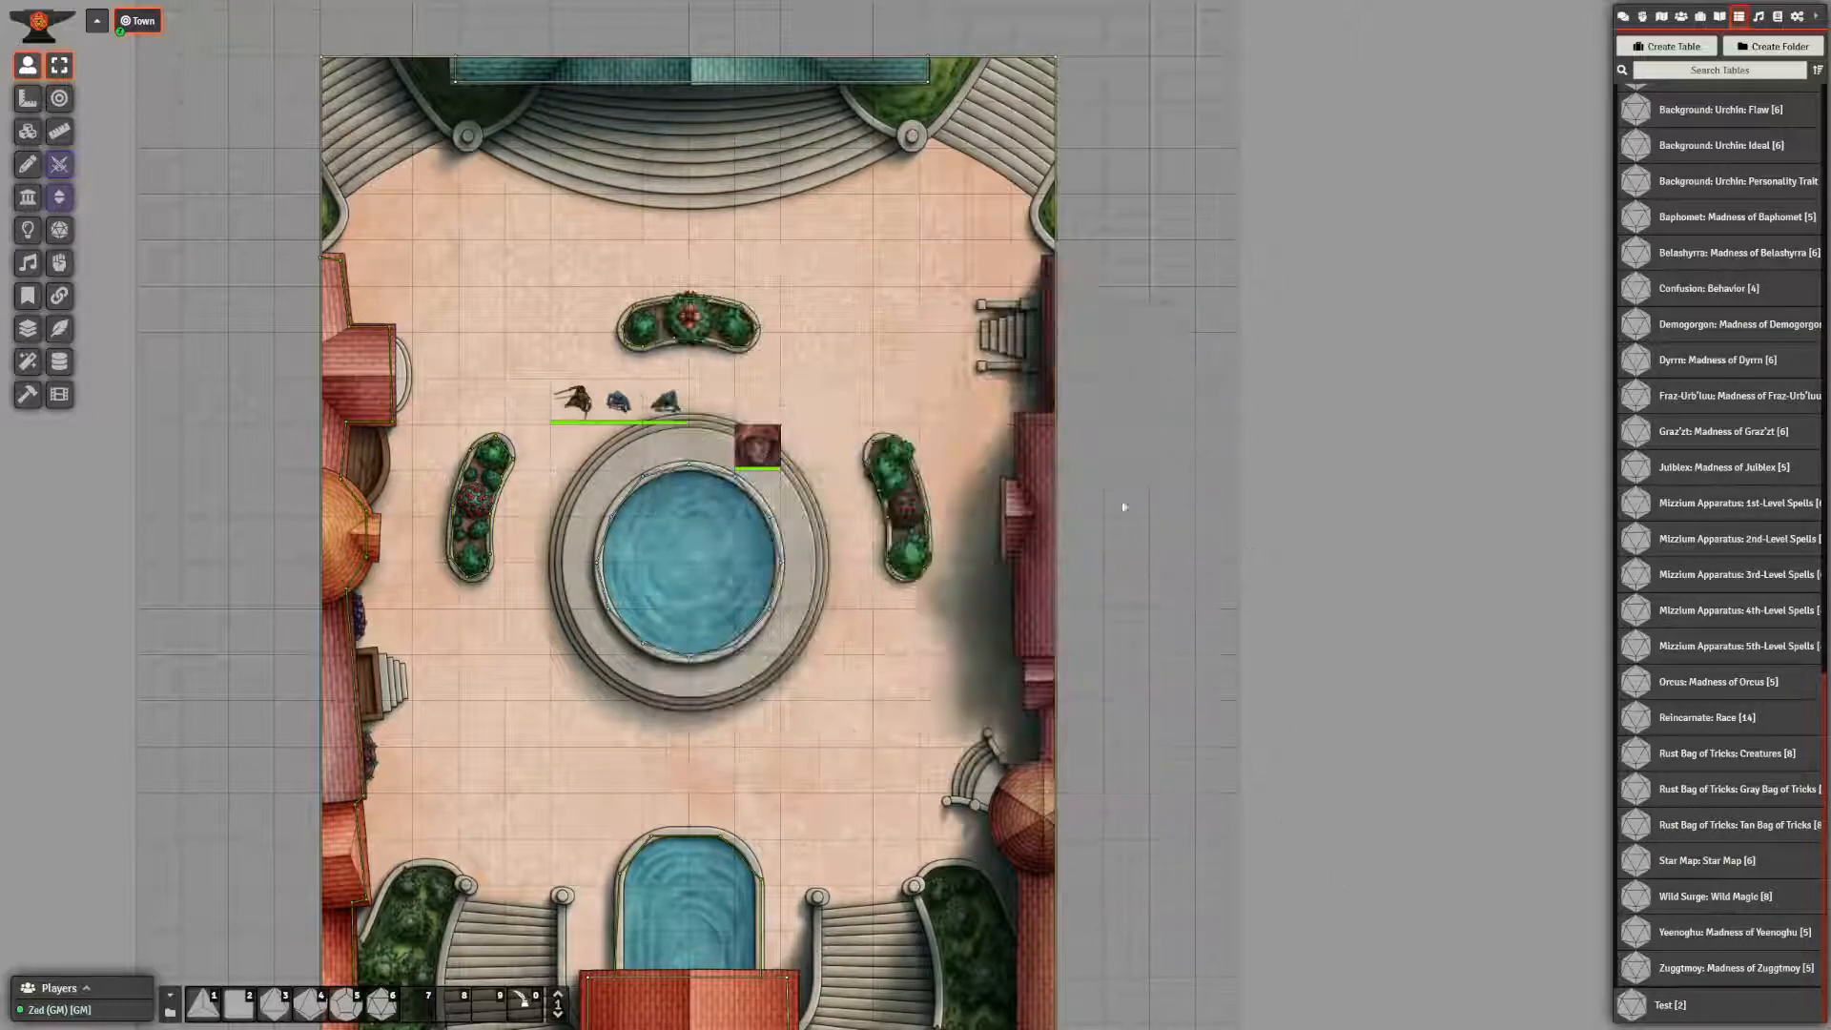
right_click(1705, 765)
click(1685, 854)
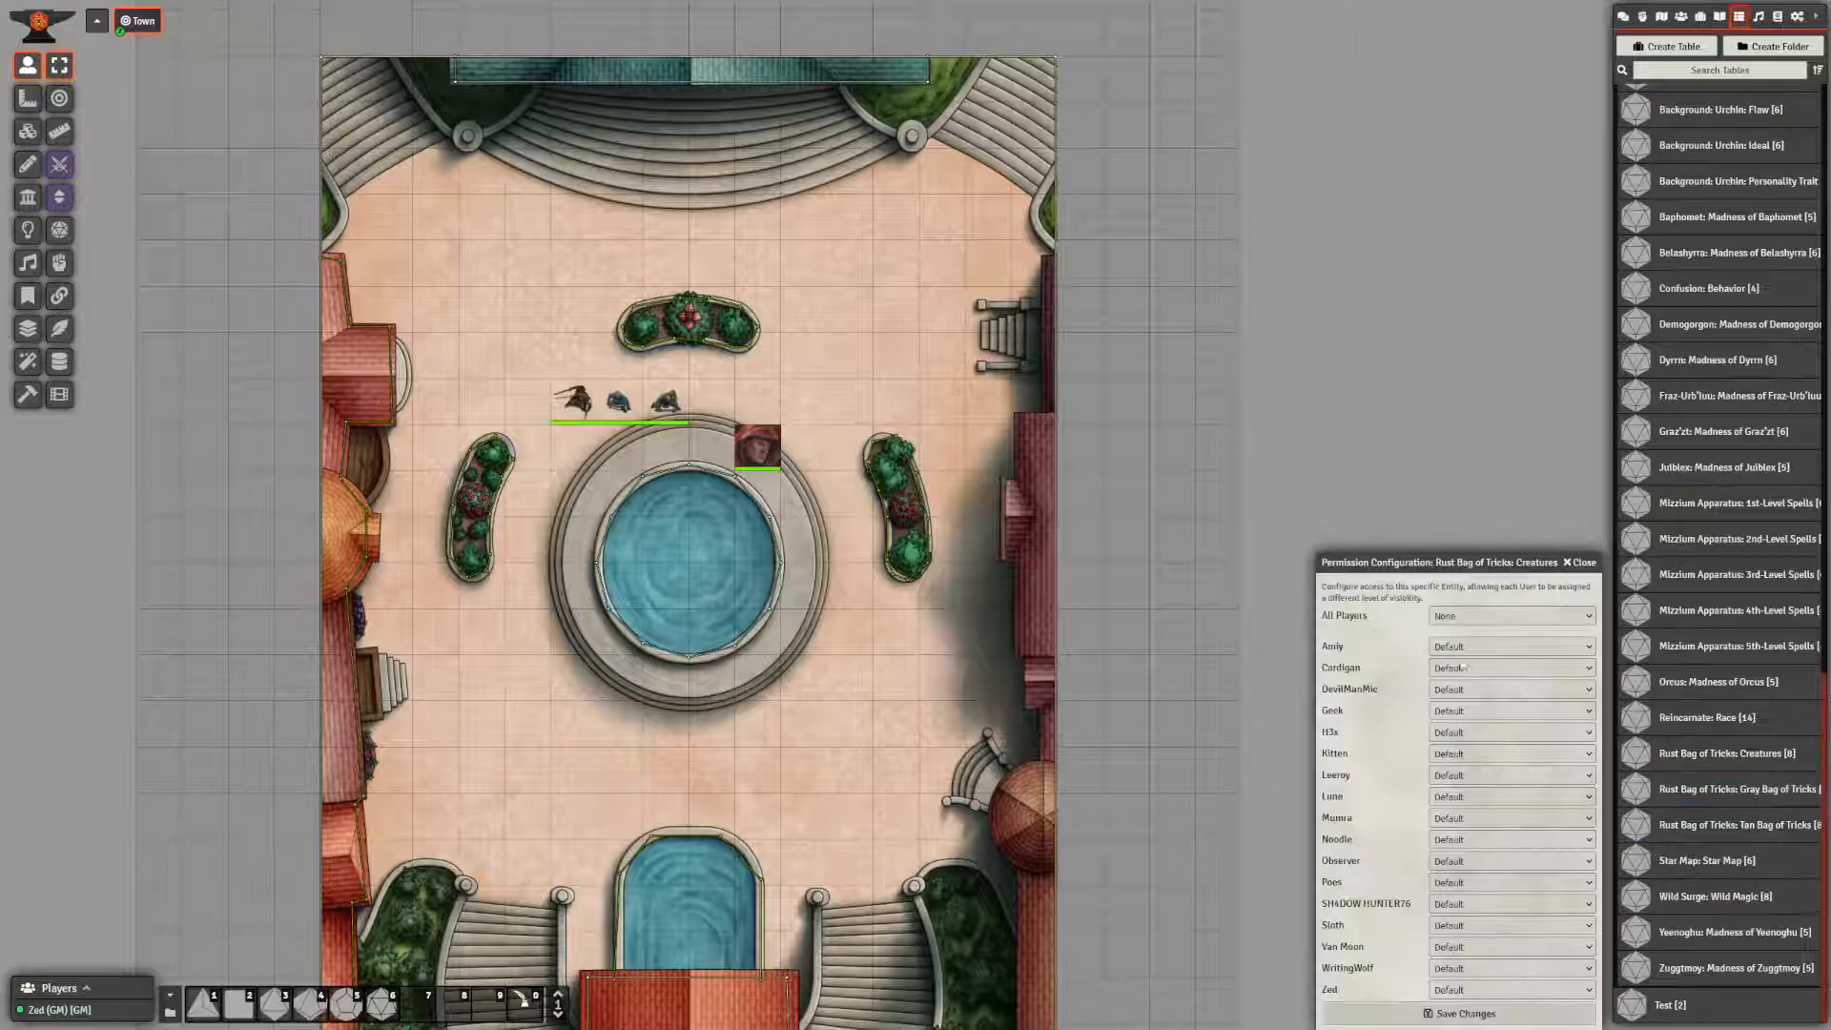
click(1440, 990)
click(1453, 936)
click(1426, 1012)
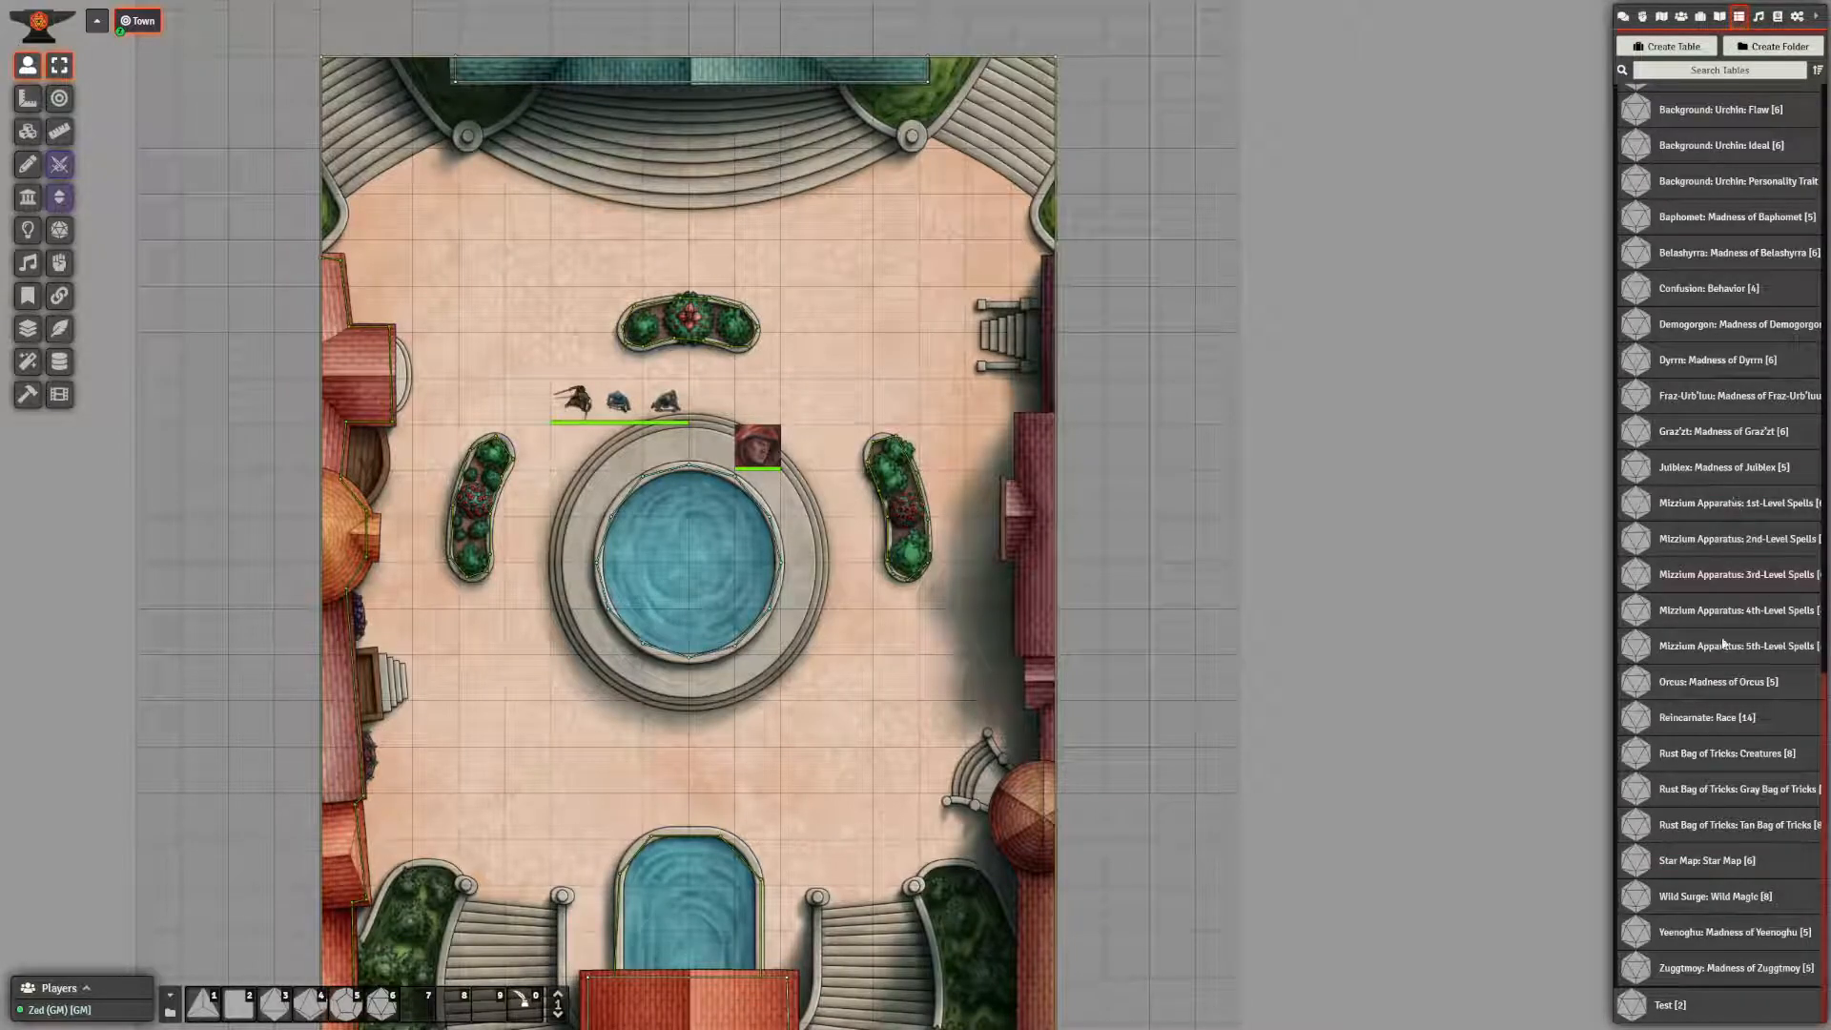
- Delete the Test rollable table and confirm its permanent removal
right_click(1667, 1003)
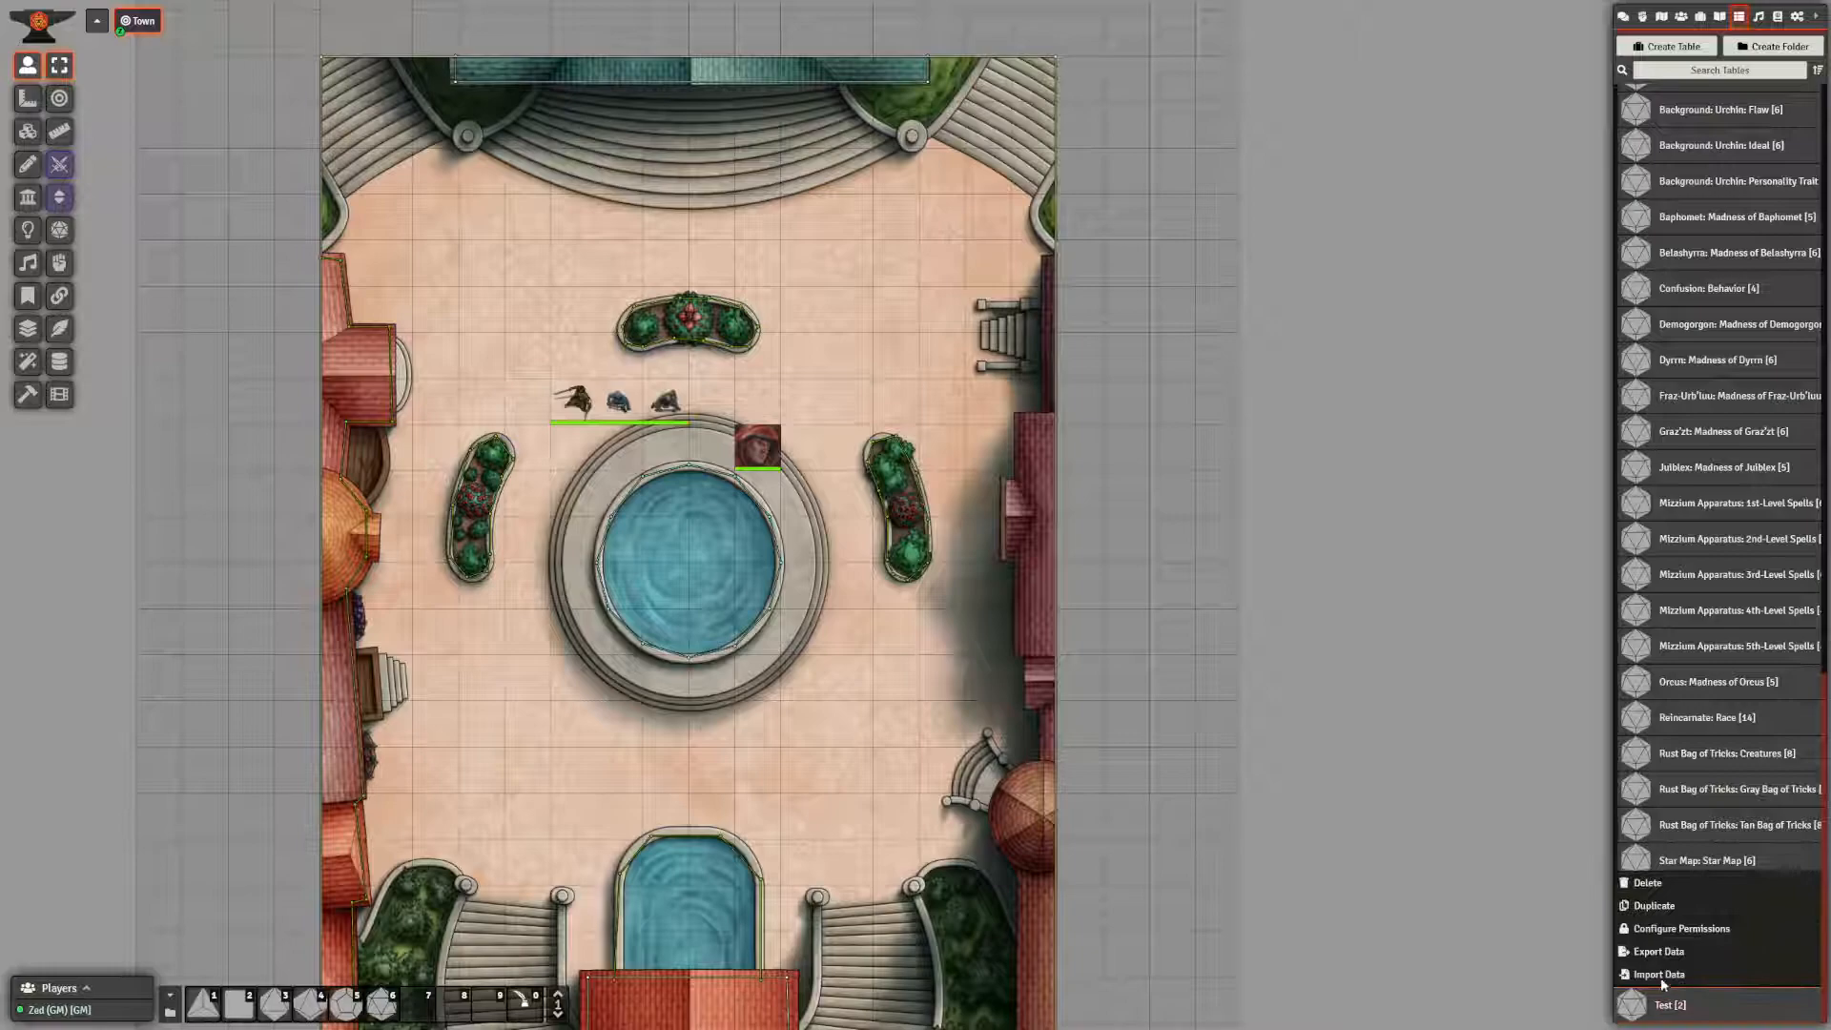
click(1649, 883)
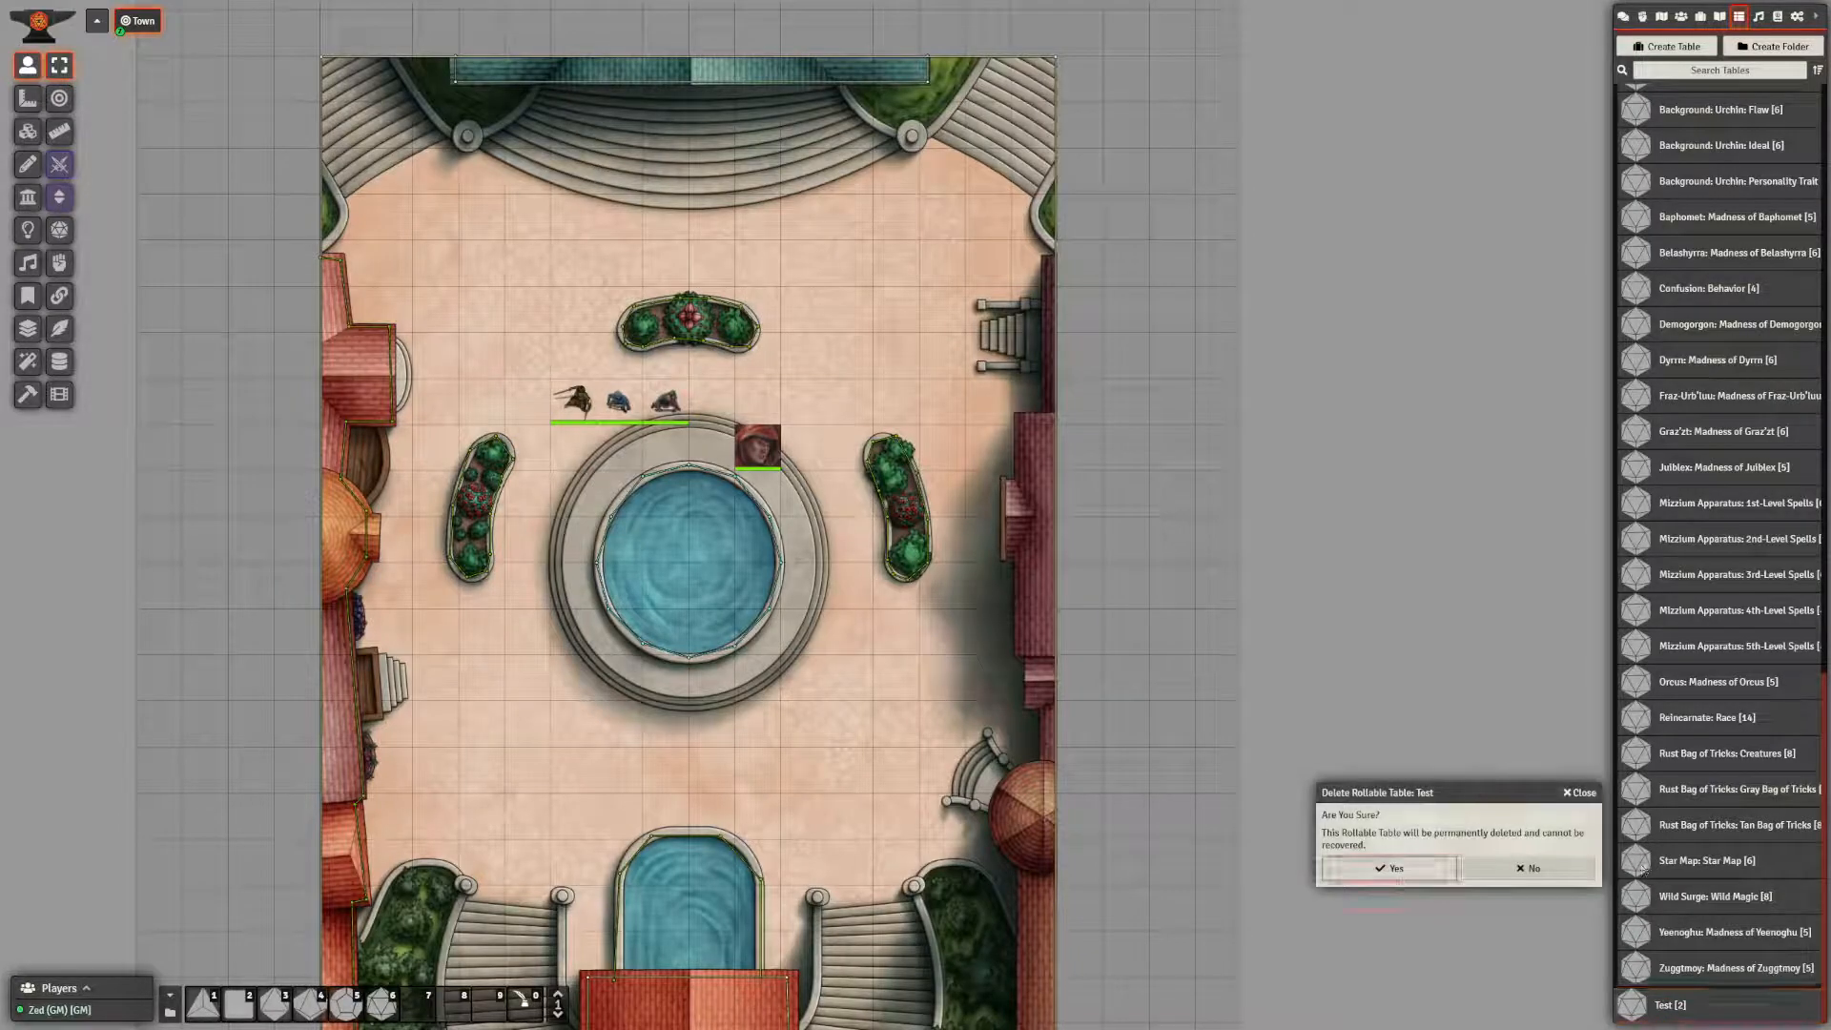
key(Return)
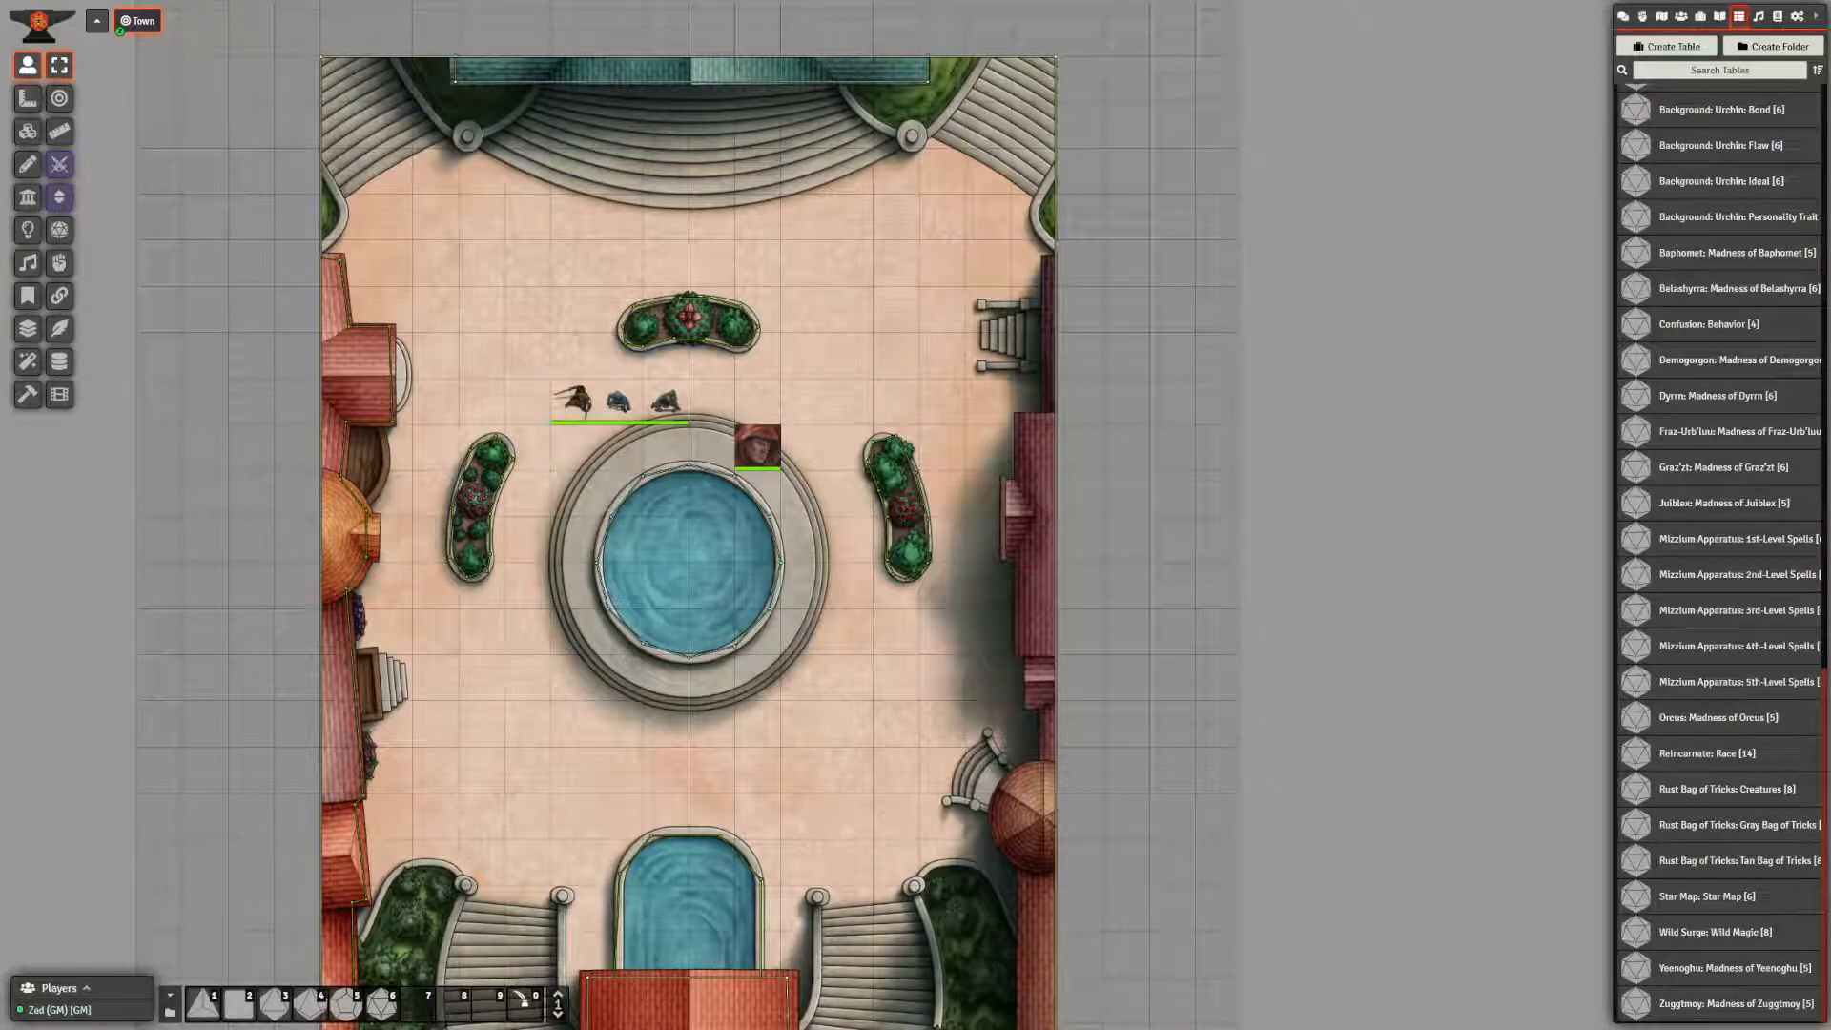